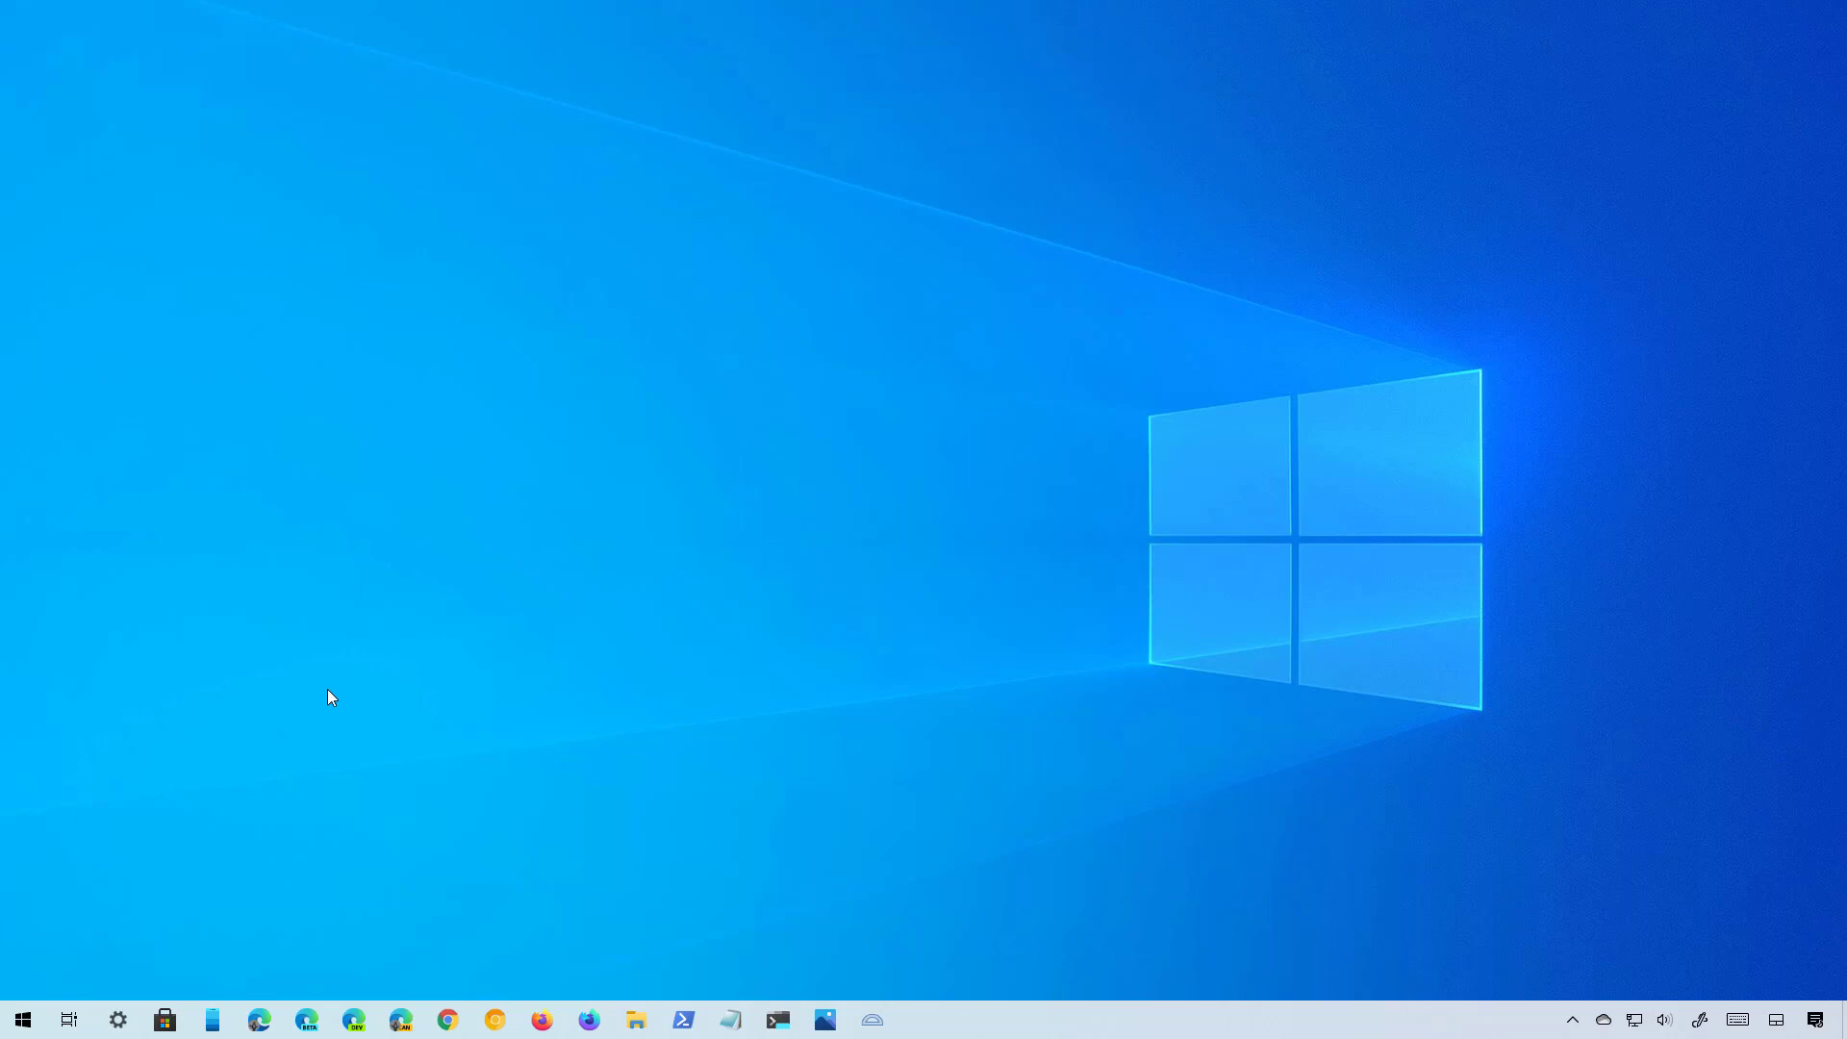
# - In the Windows backup settings, add the 500GB (E:) drive as the File History backup drive
pyautogui.press('super+i')
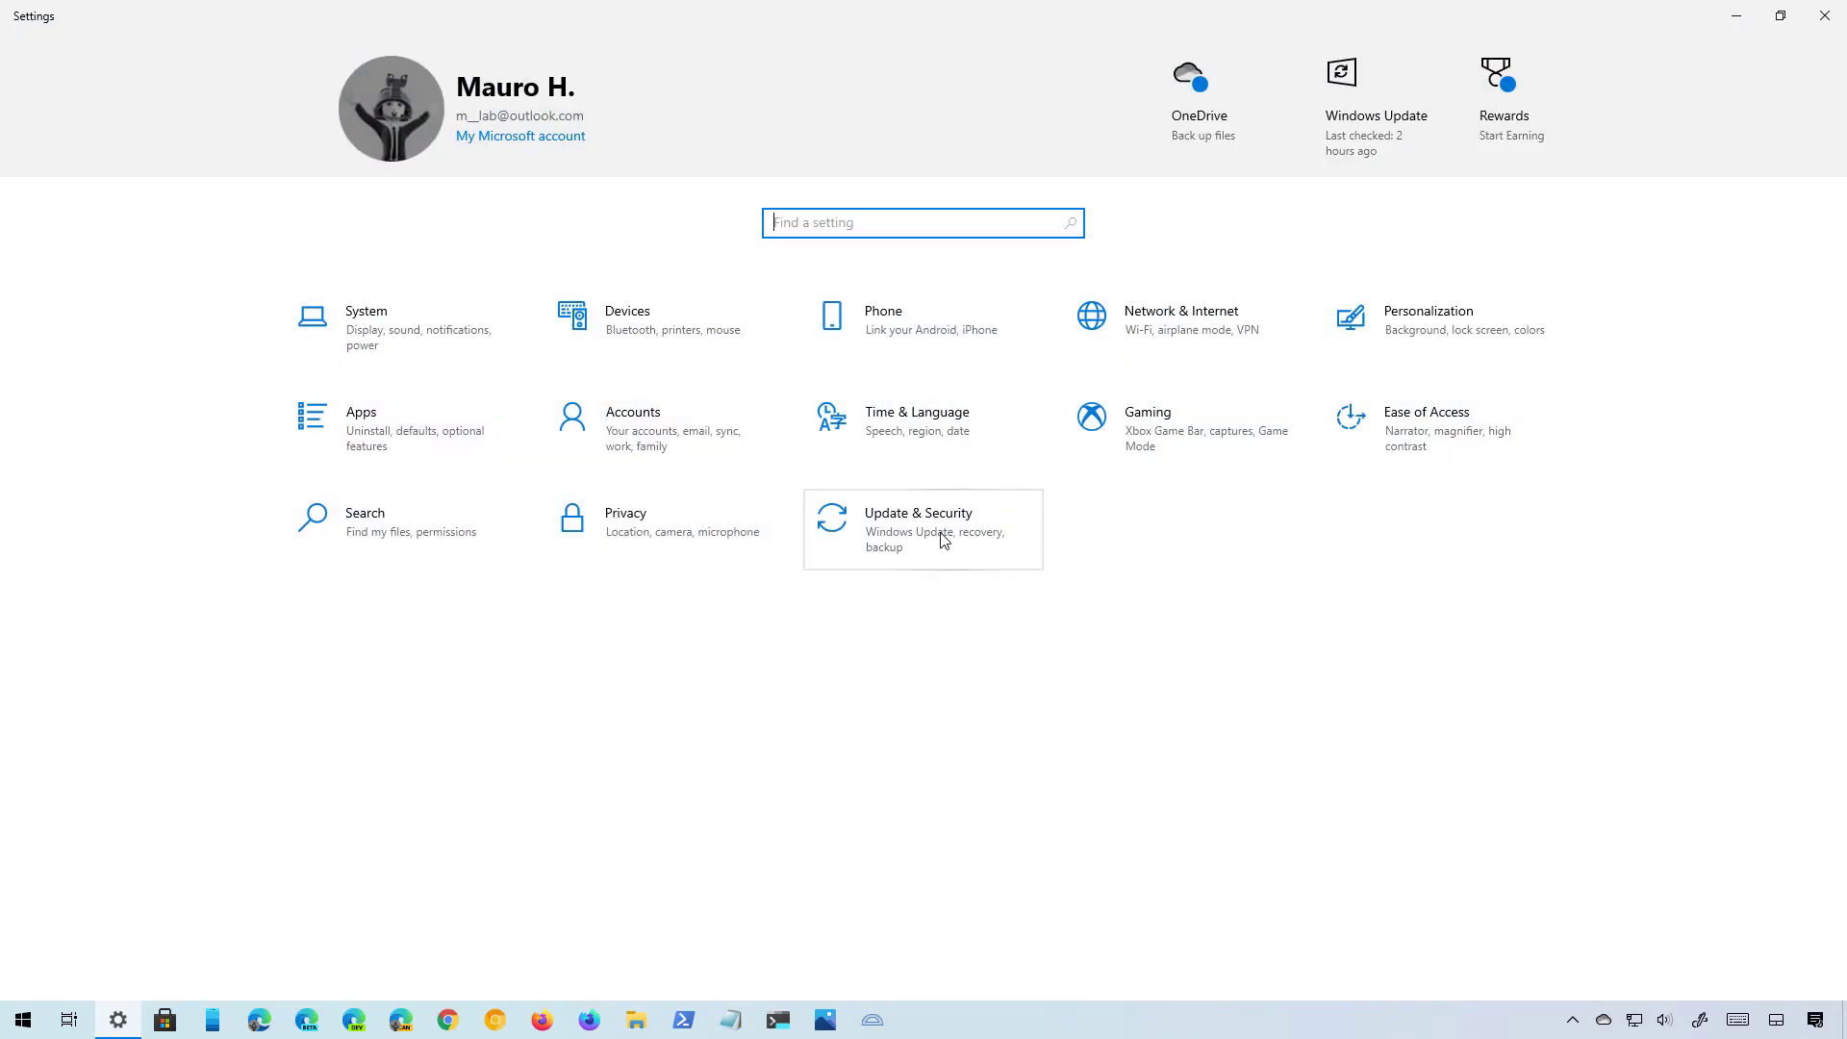
pyautogui.click(944, 539)
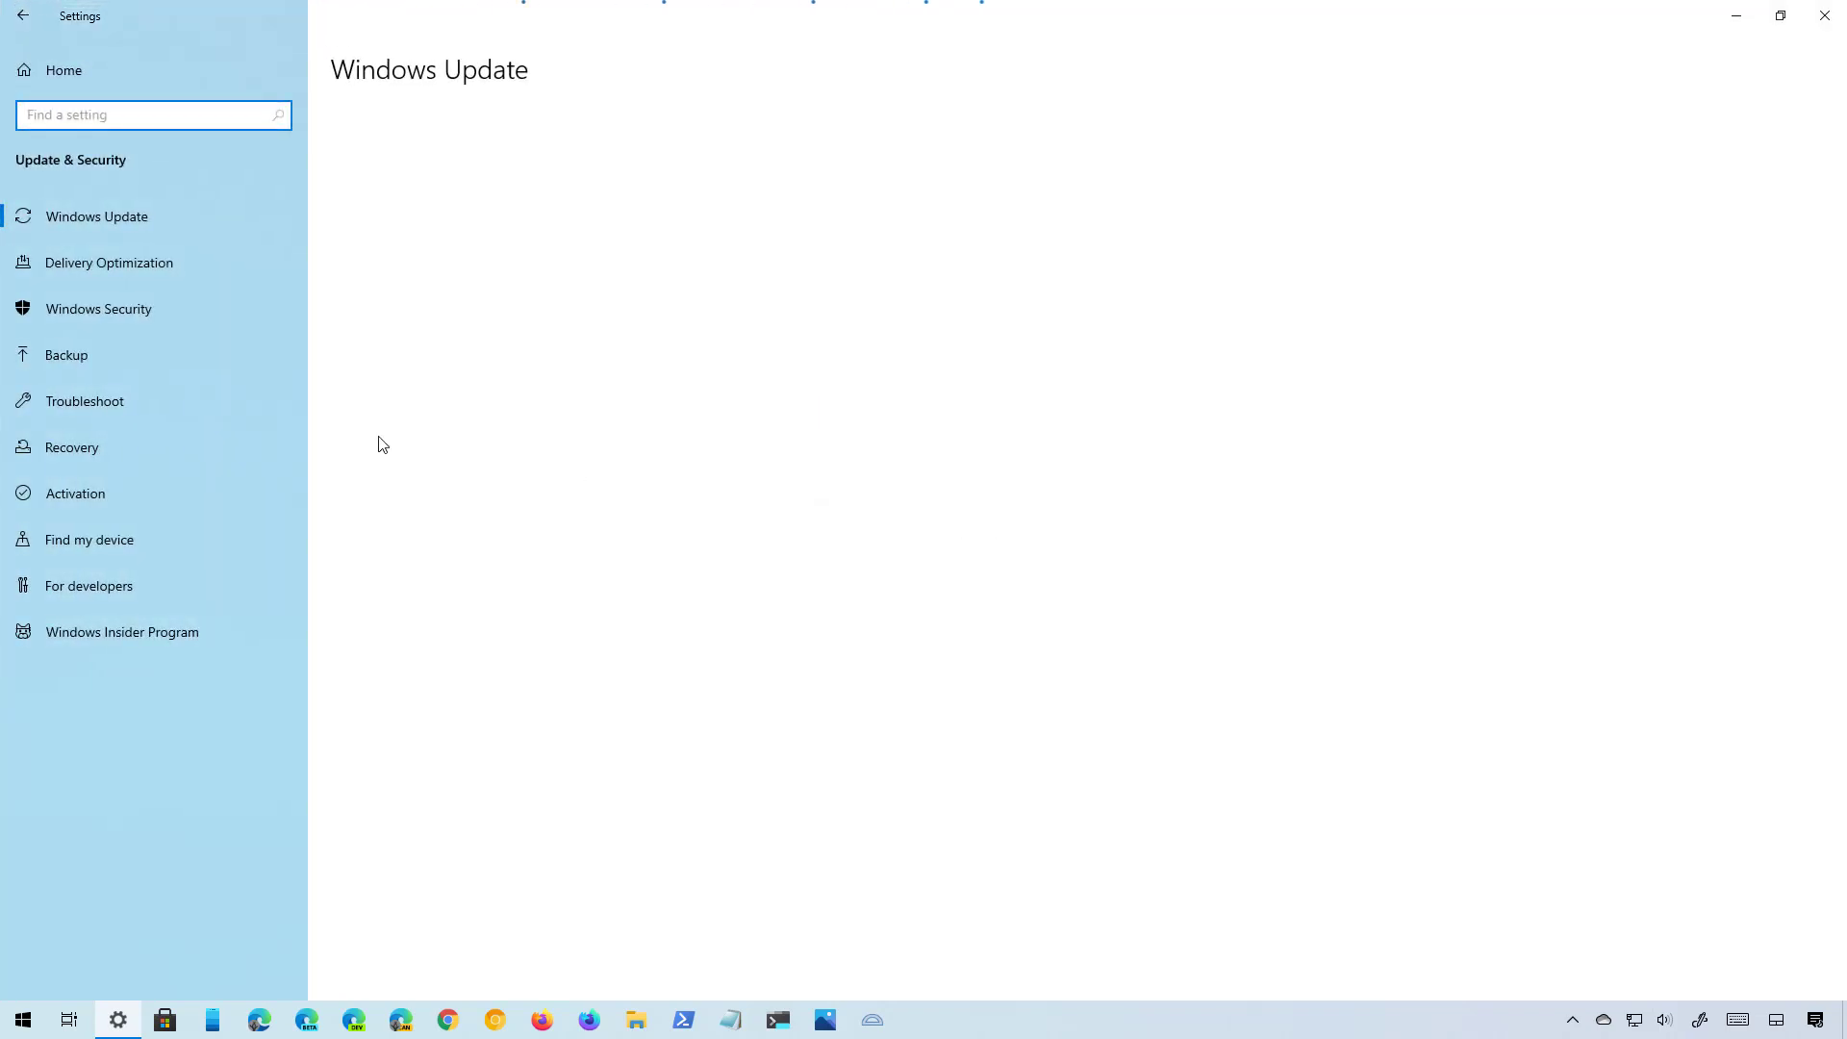
pyautogui.click(133, 370)
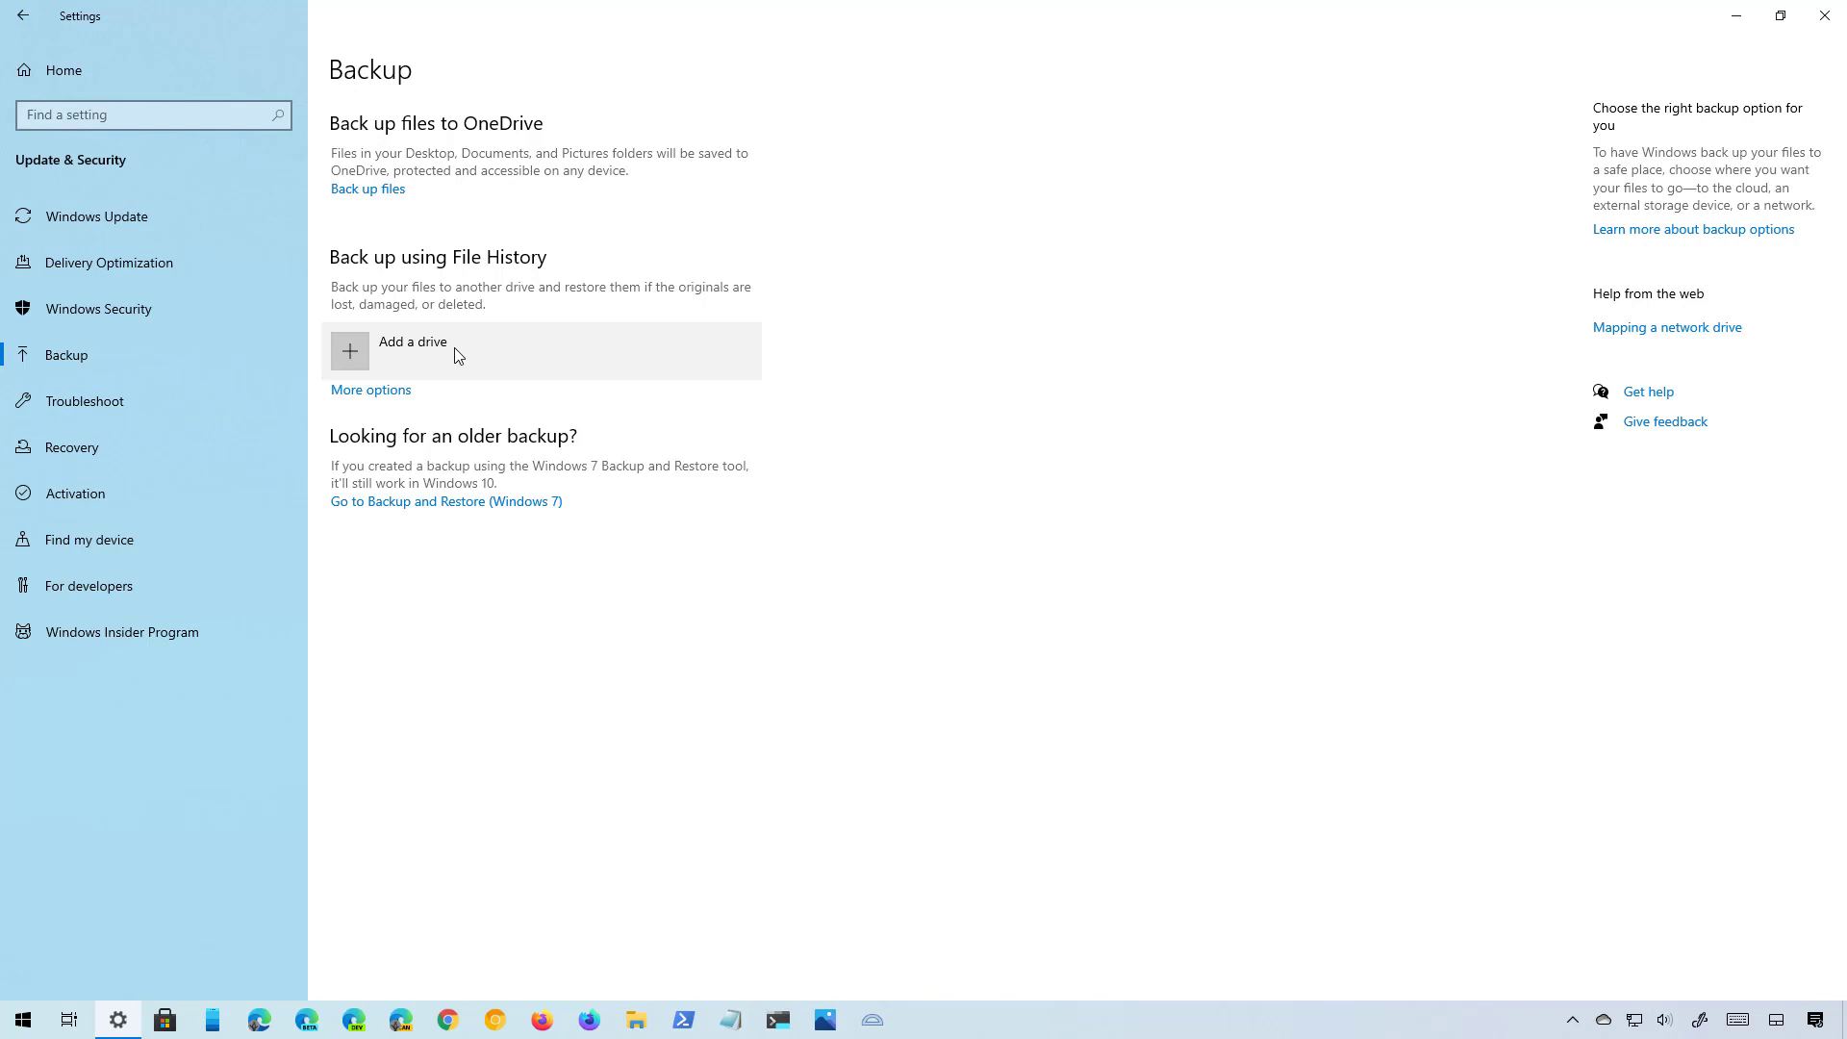
pyautogui.click(454, 352)
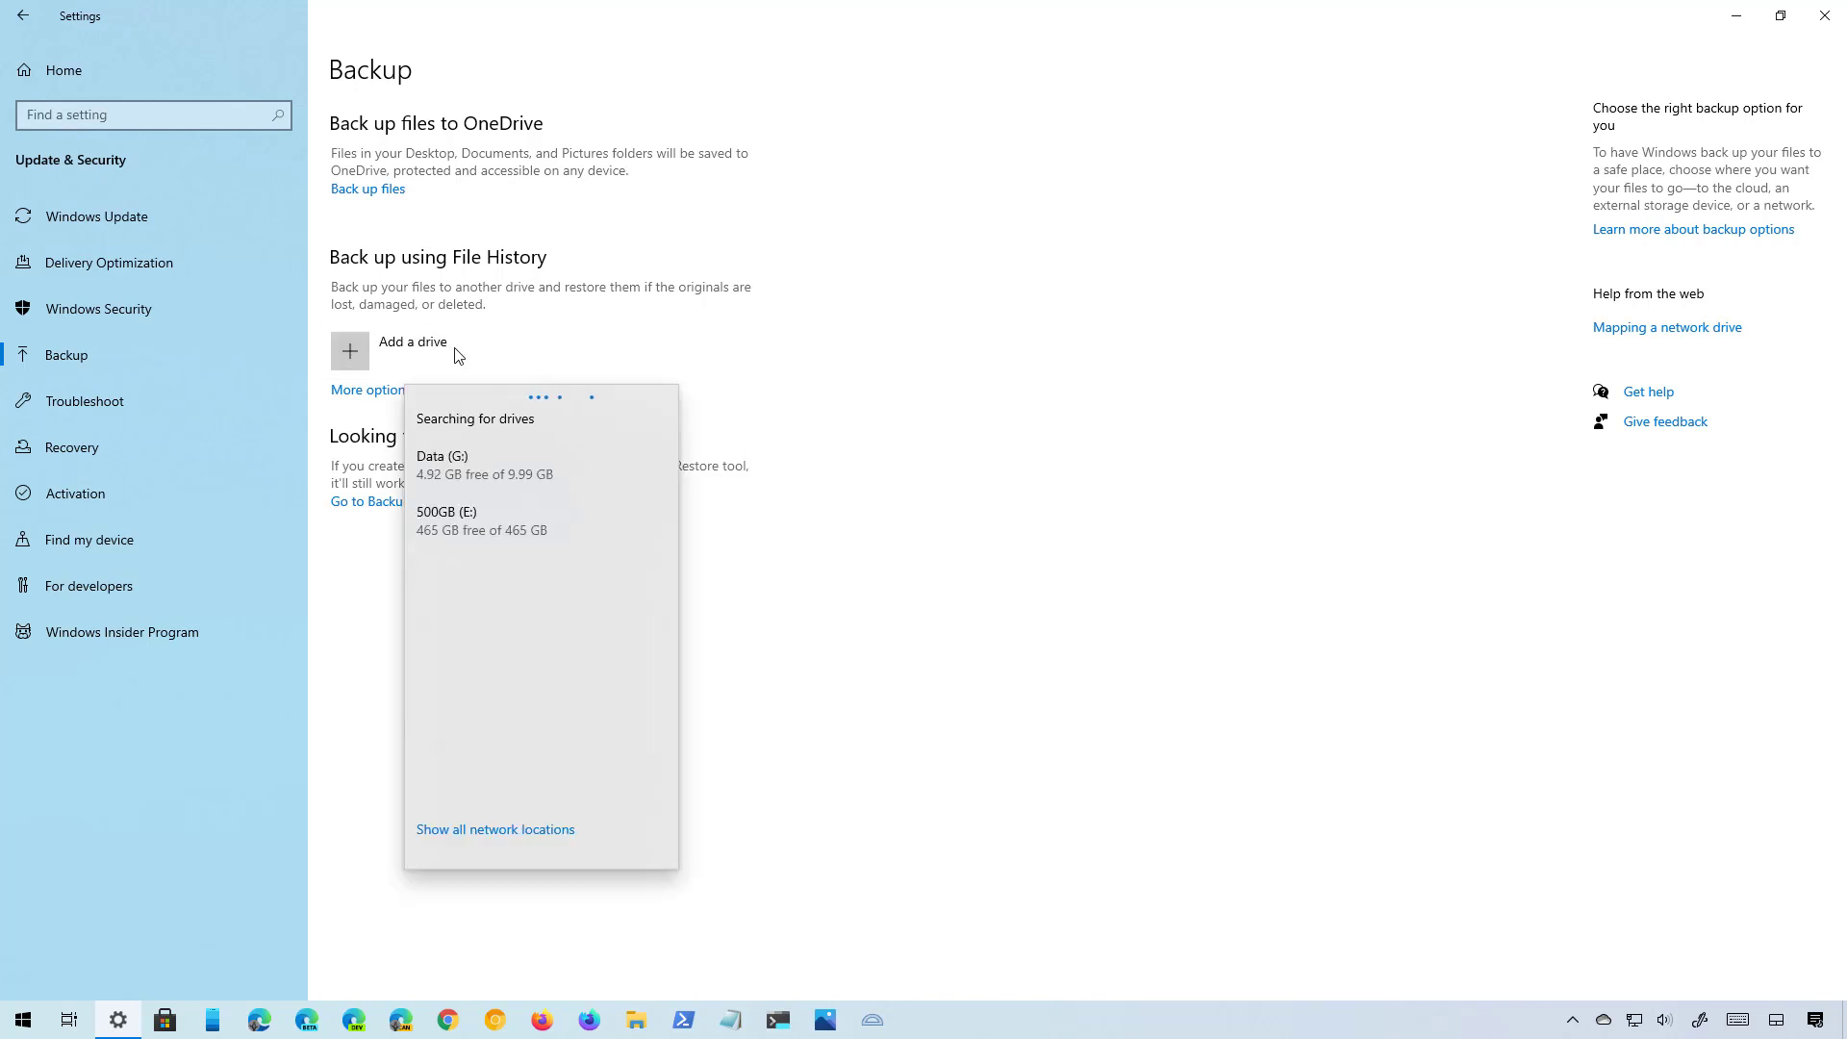
pyautogui.click(478, 511)
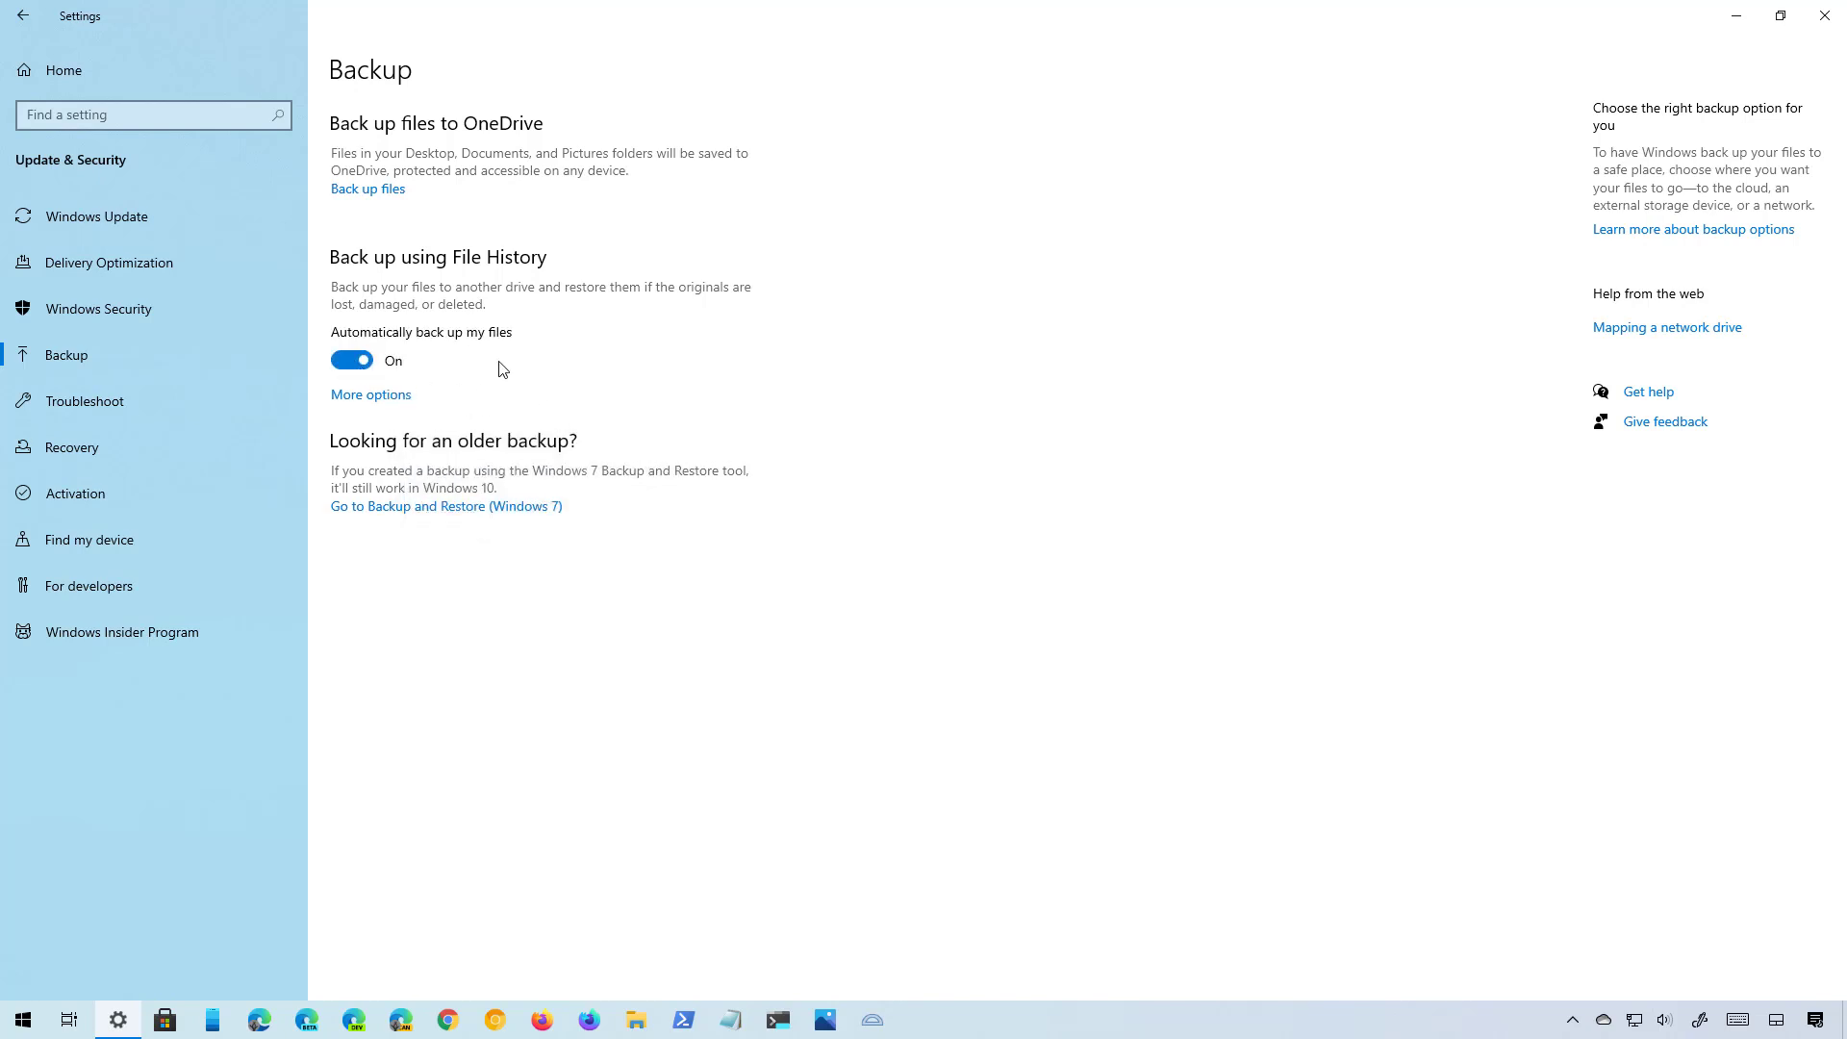
# - Review the File History backup frequency choices and set backups to be kept until space is needed
pyautogui.click(380, 395)
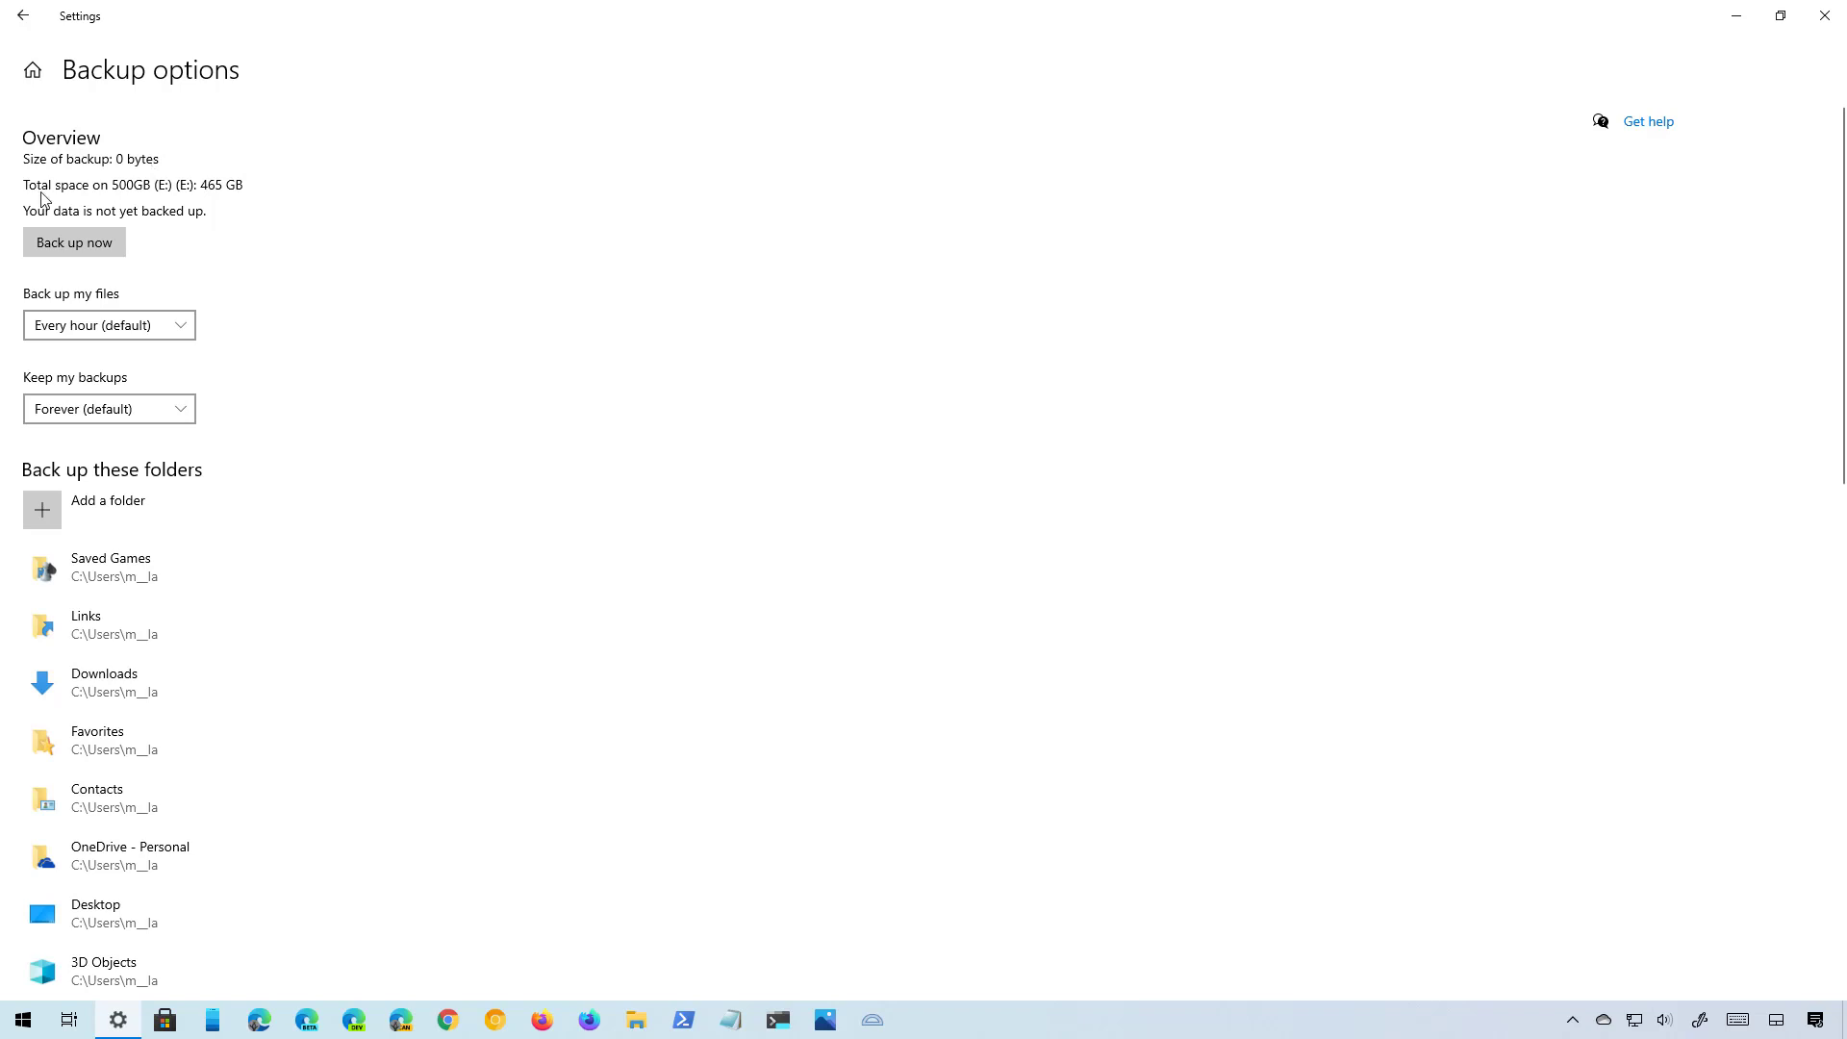
pyautogui.click(110, 332)
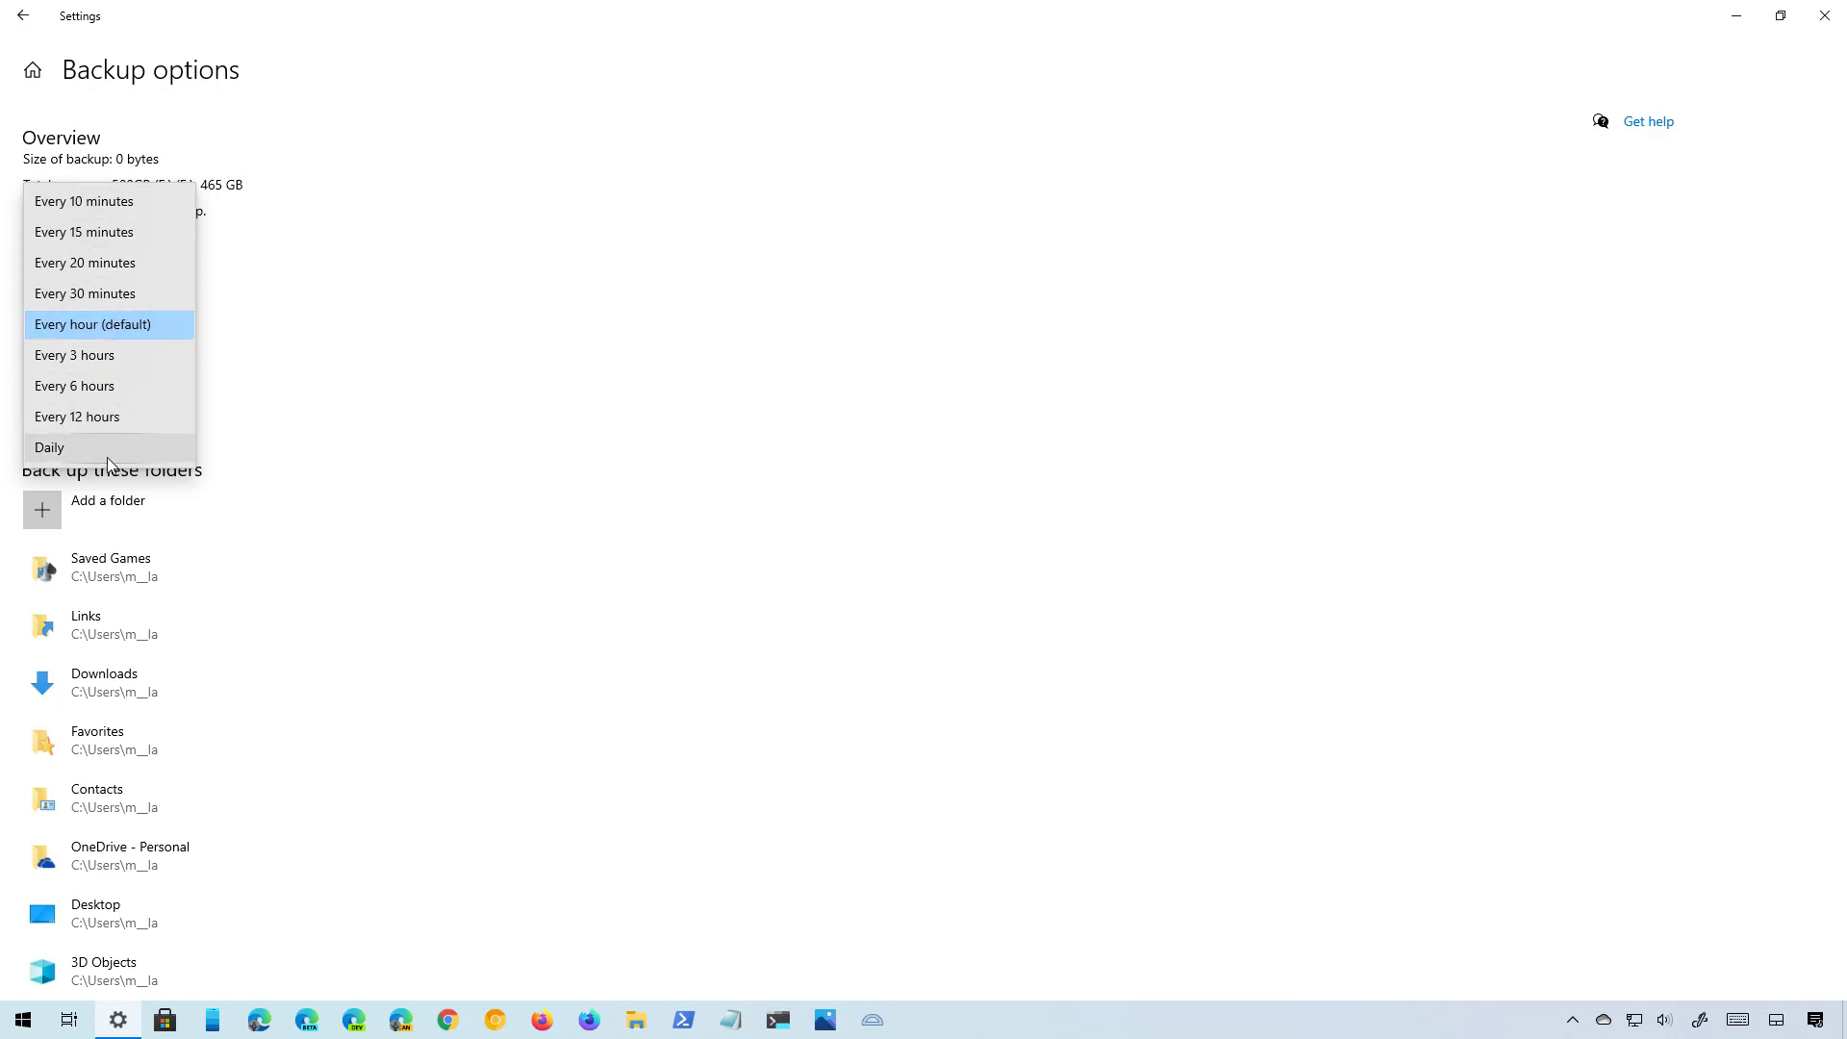
pyautogui.press('Escape')
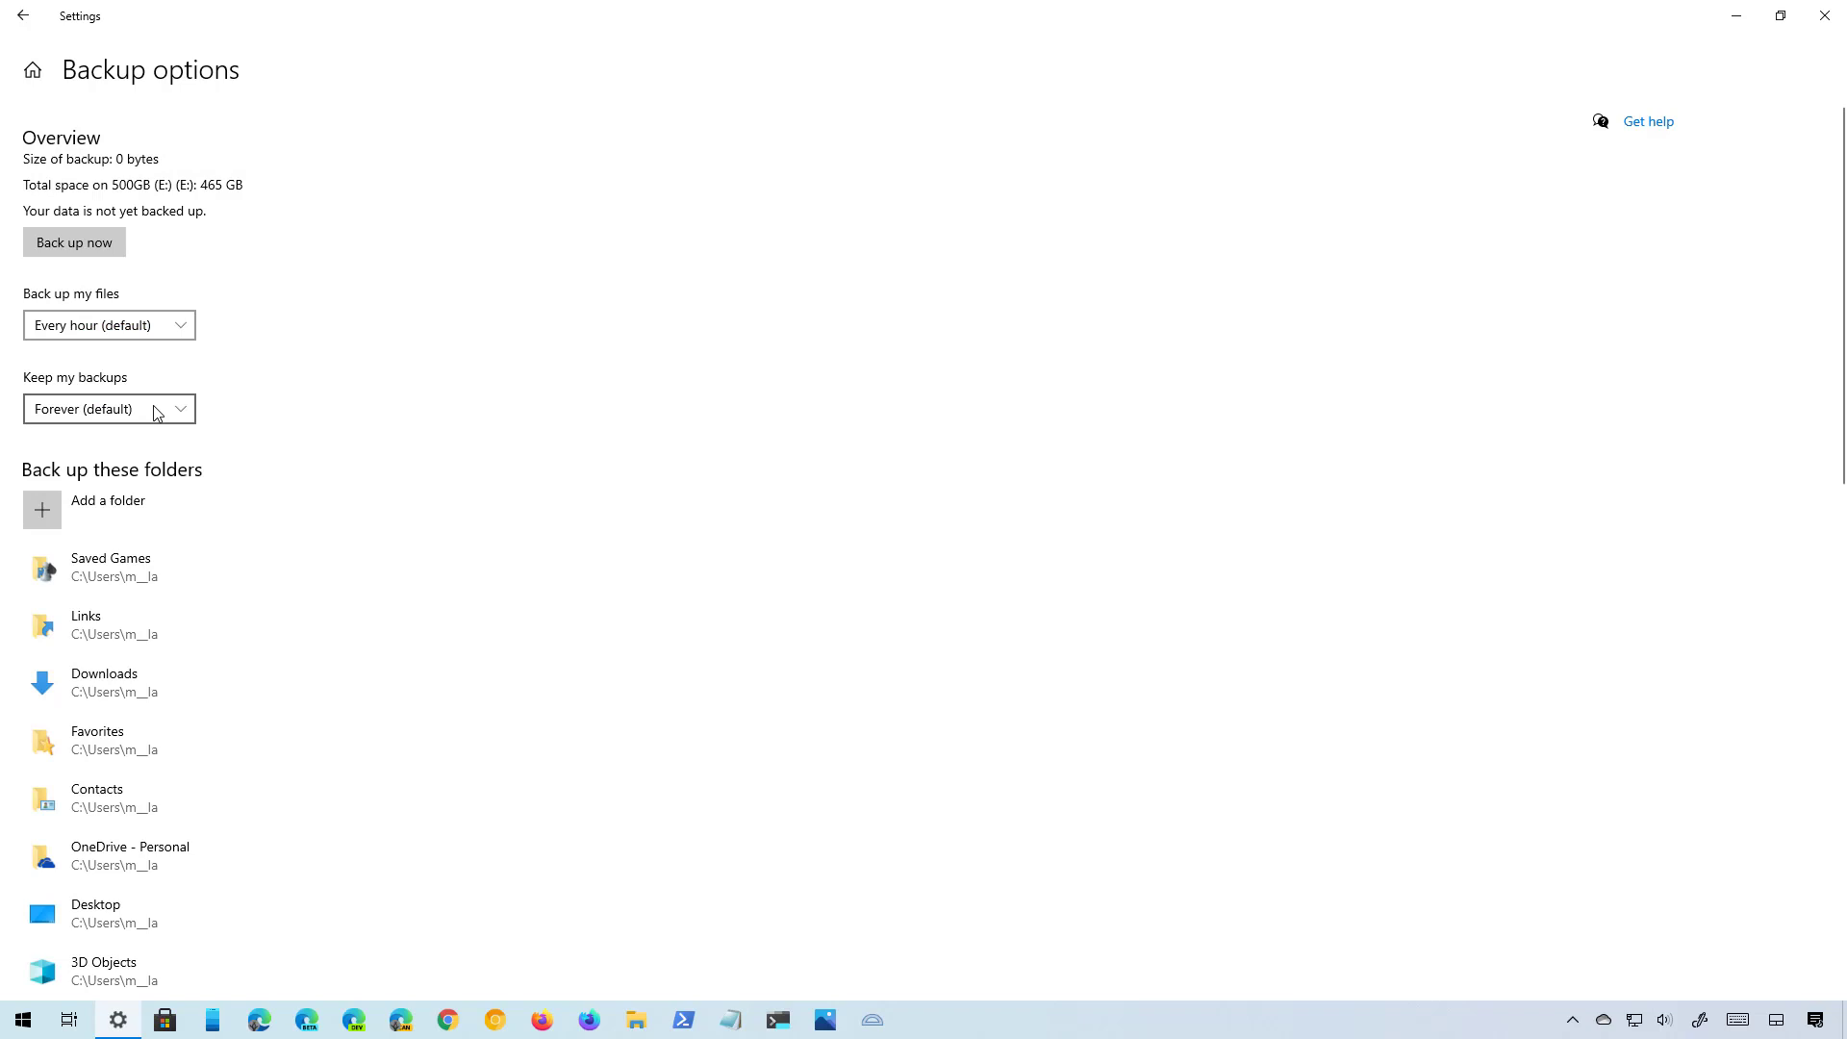
pyautogui.click(156, 411)
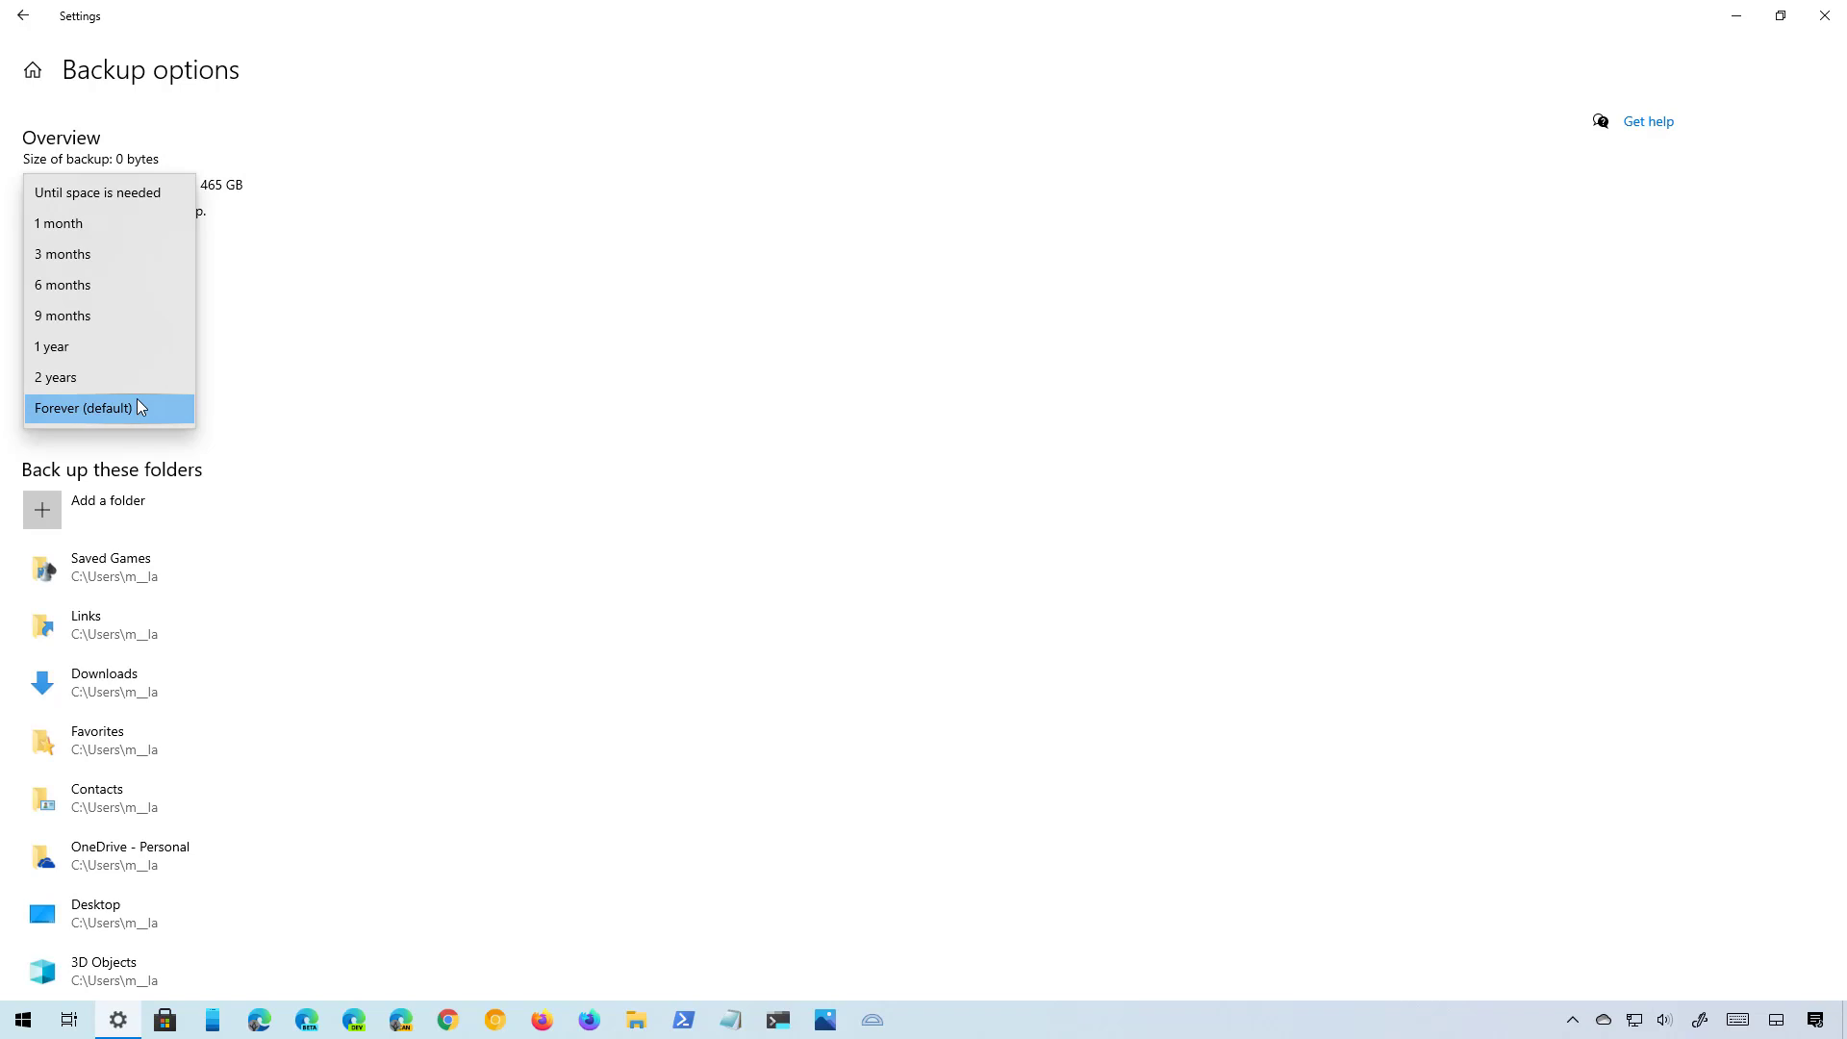
pyautogui.click(123, 199)
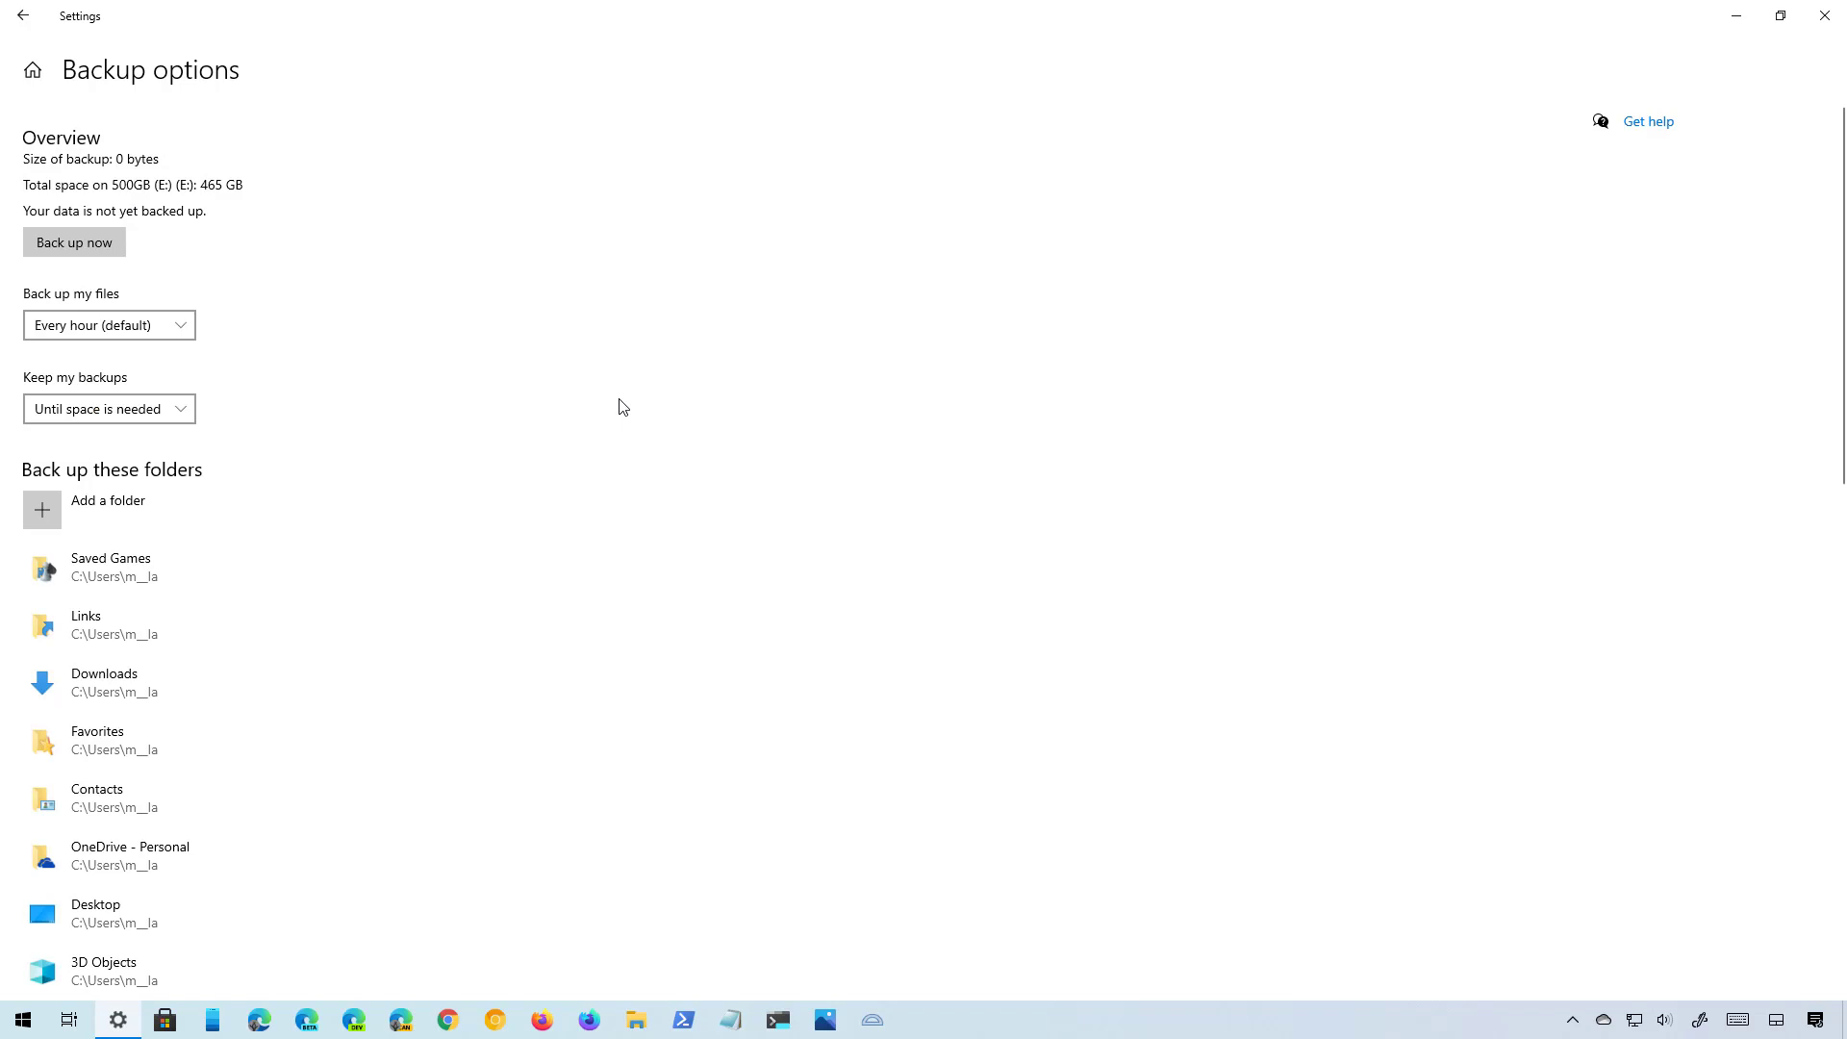
# - Add the Data (G:) drive to the list of backed-up folders and remove it from the list again
pyautogui.scroll(-3, 471, 429)
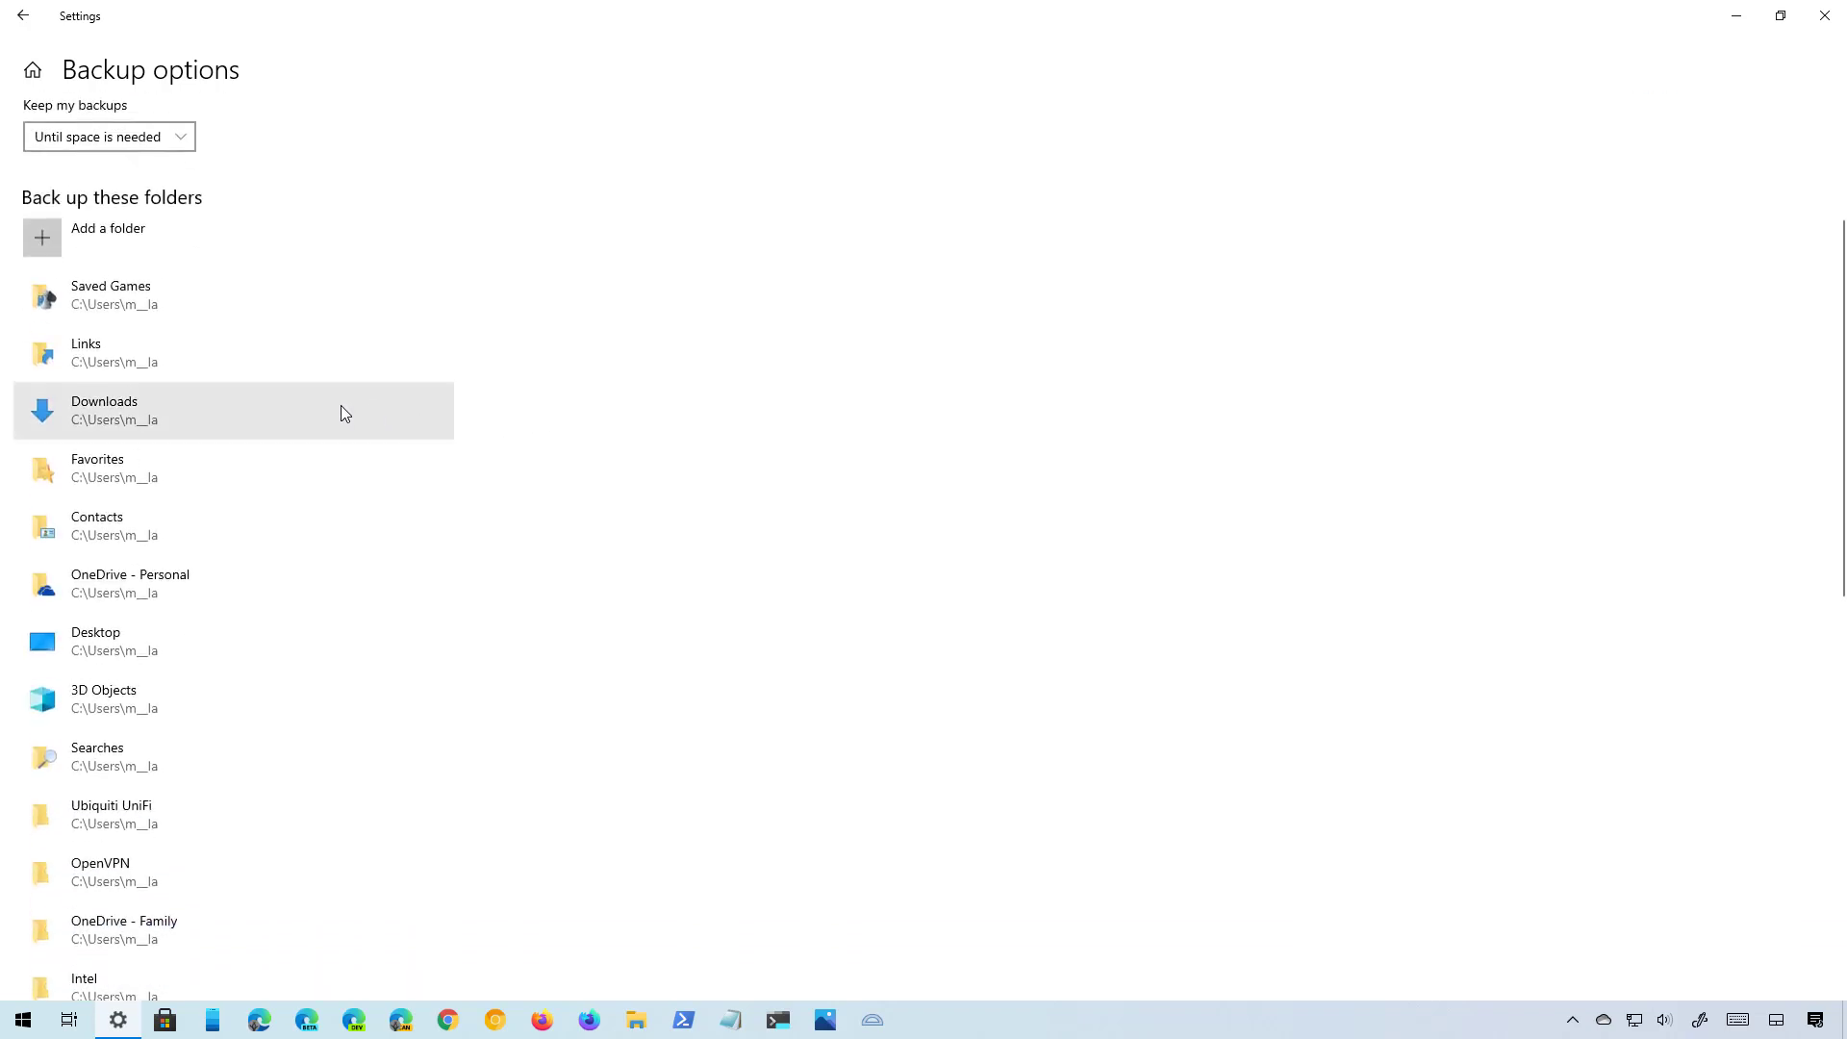
pyautogui.scroll(-7, 310, 458)
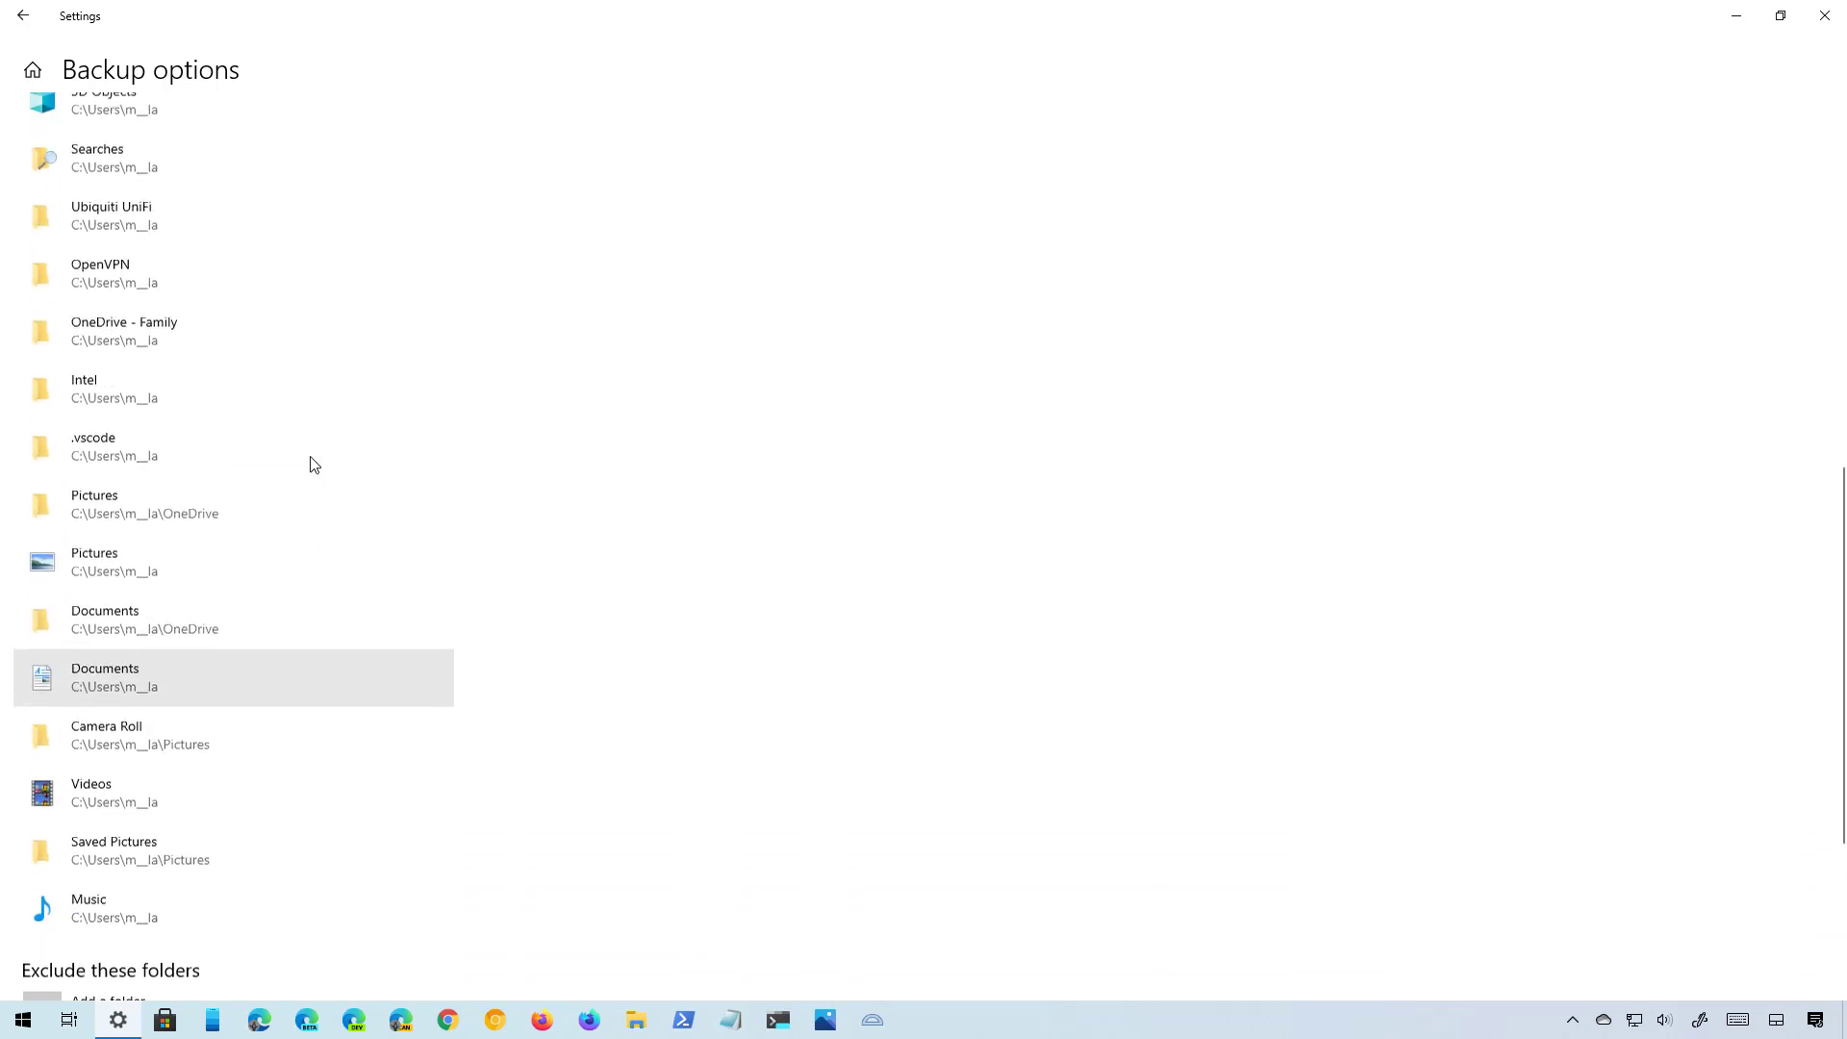
pyautogui.scroll(8, 310, 458)
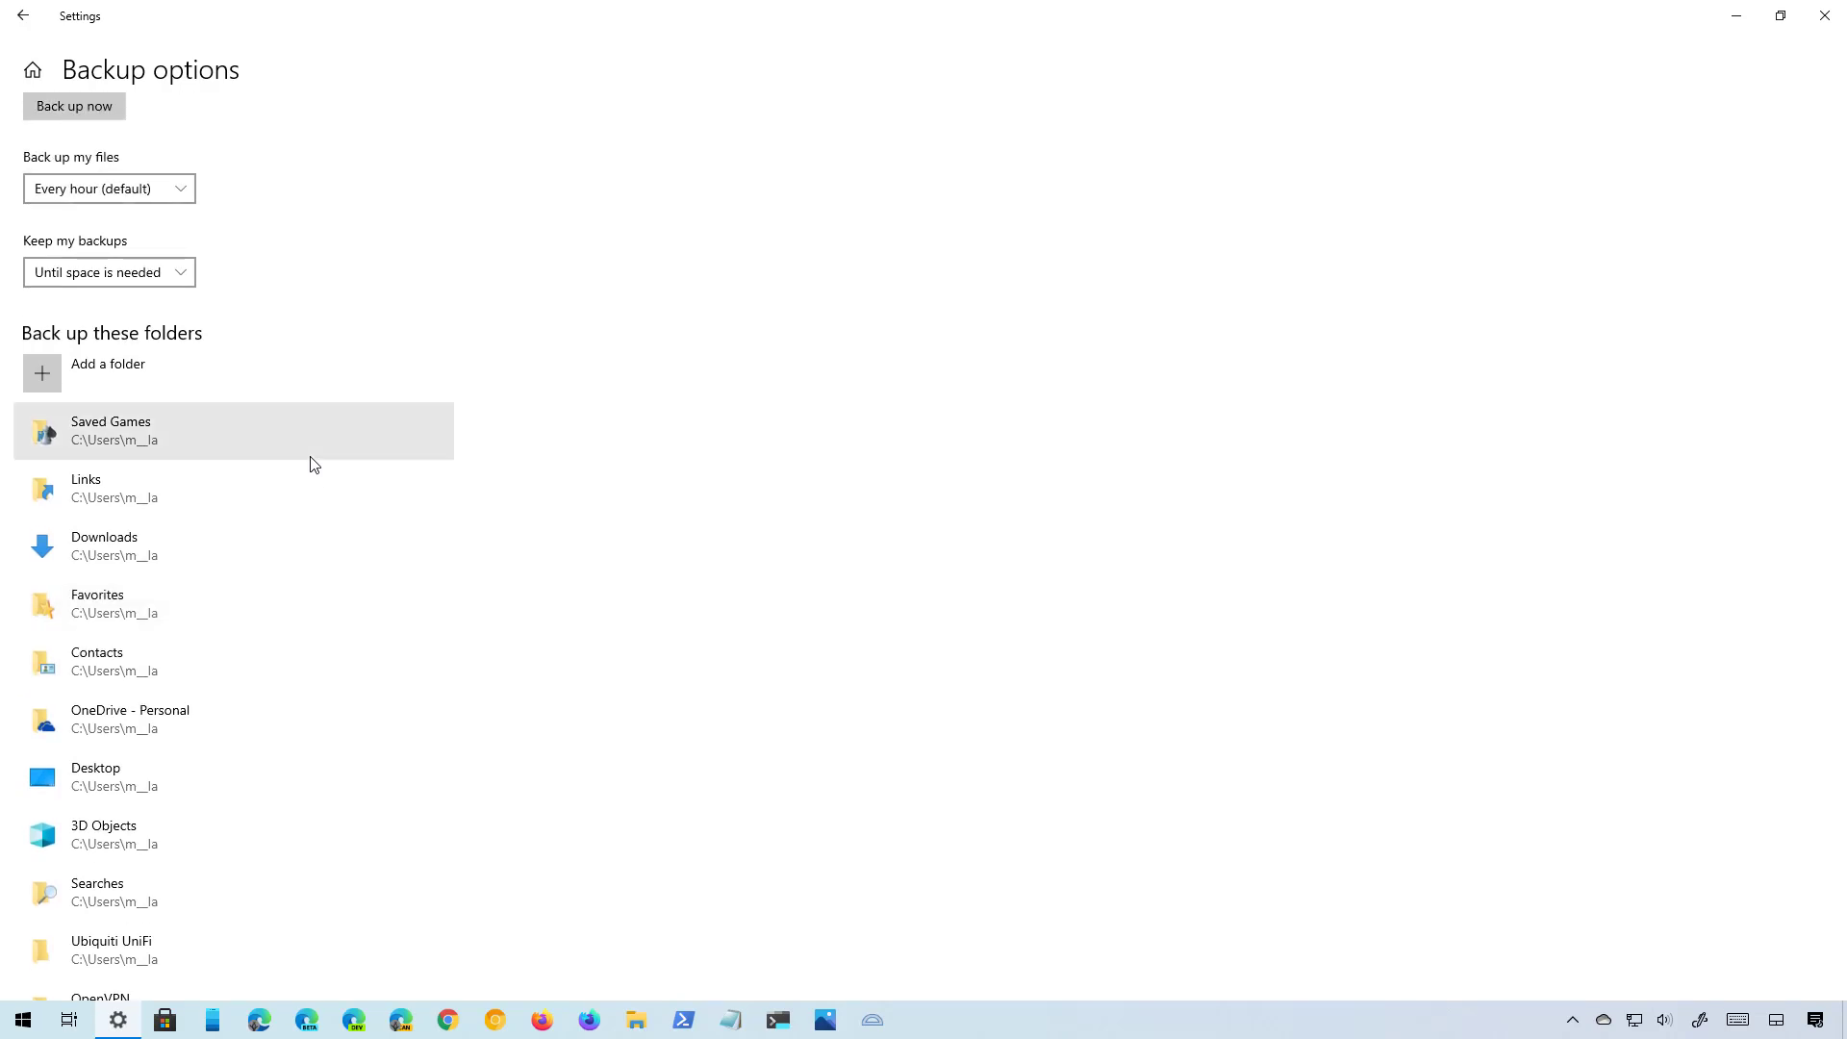
pyautogui.click(113, 371)
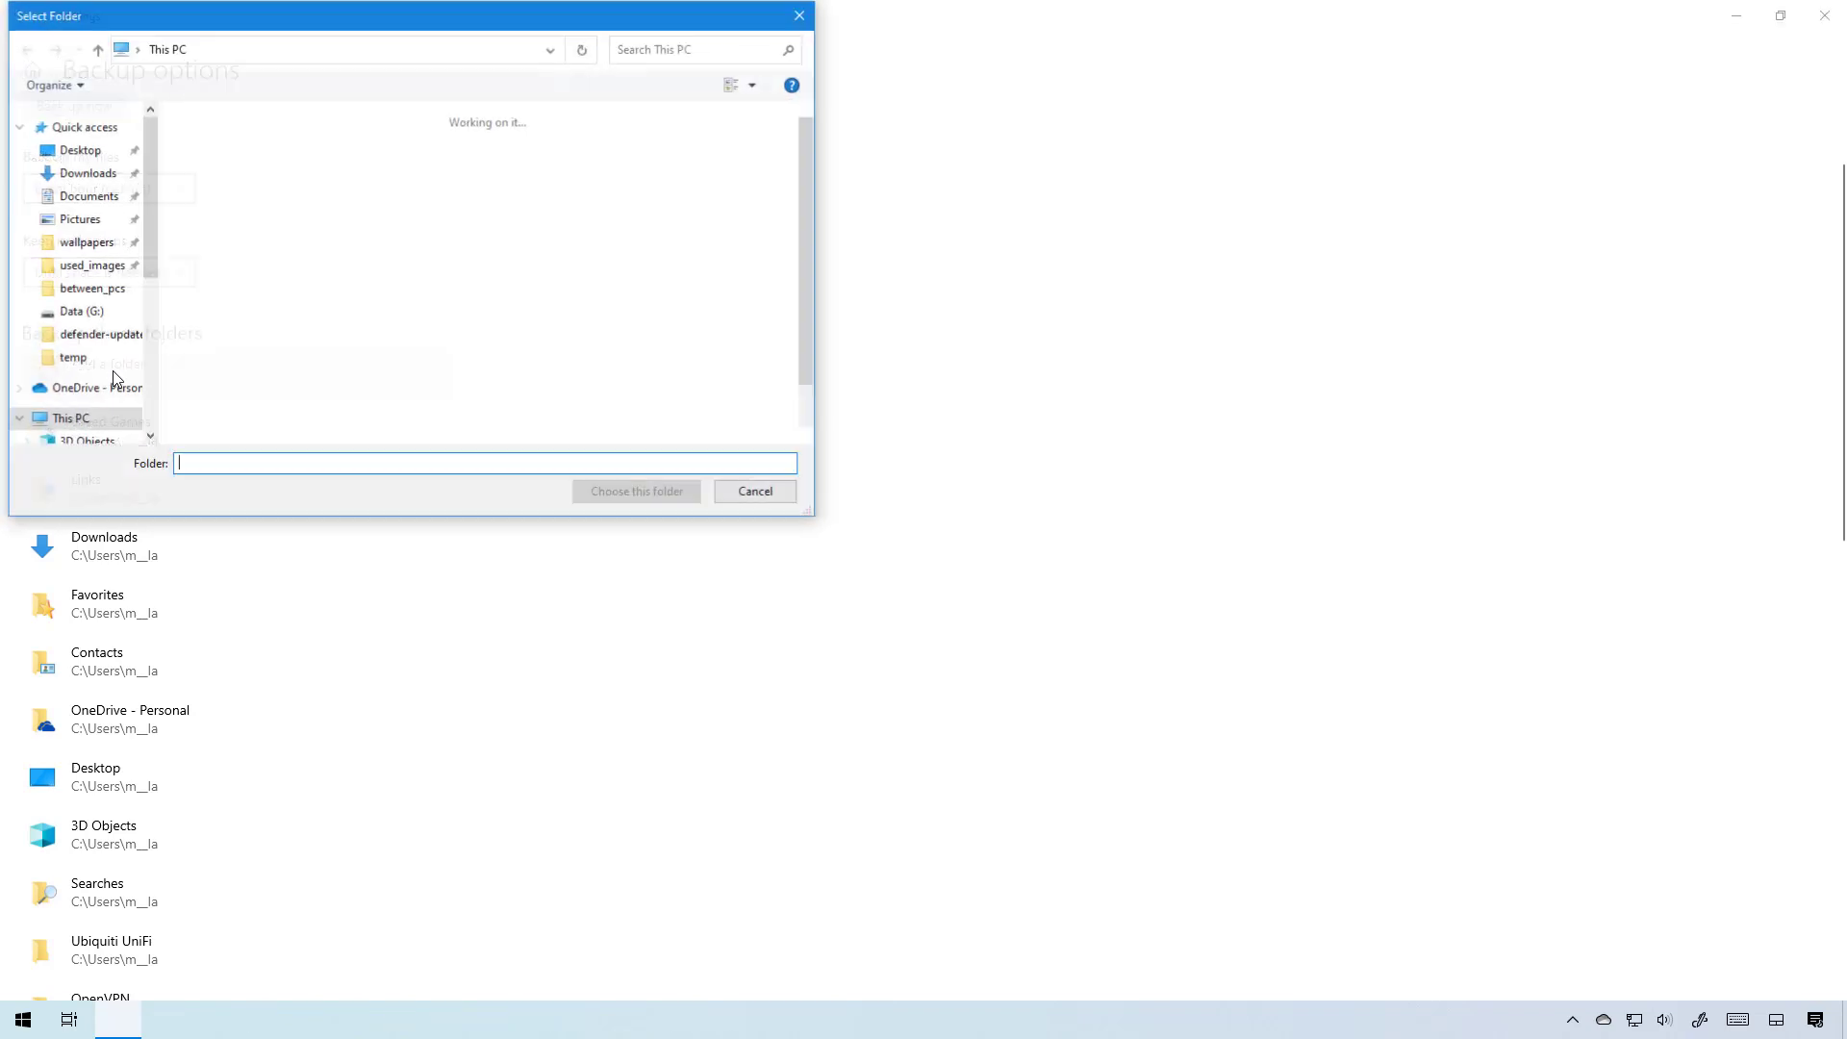
pyautogui.click(109, 310)
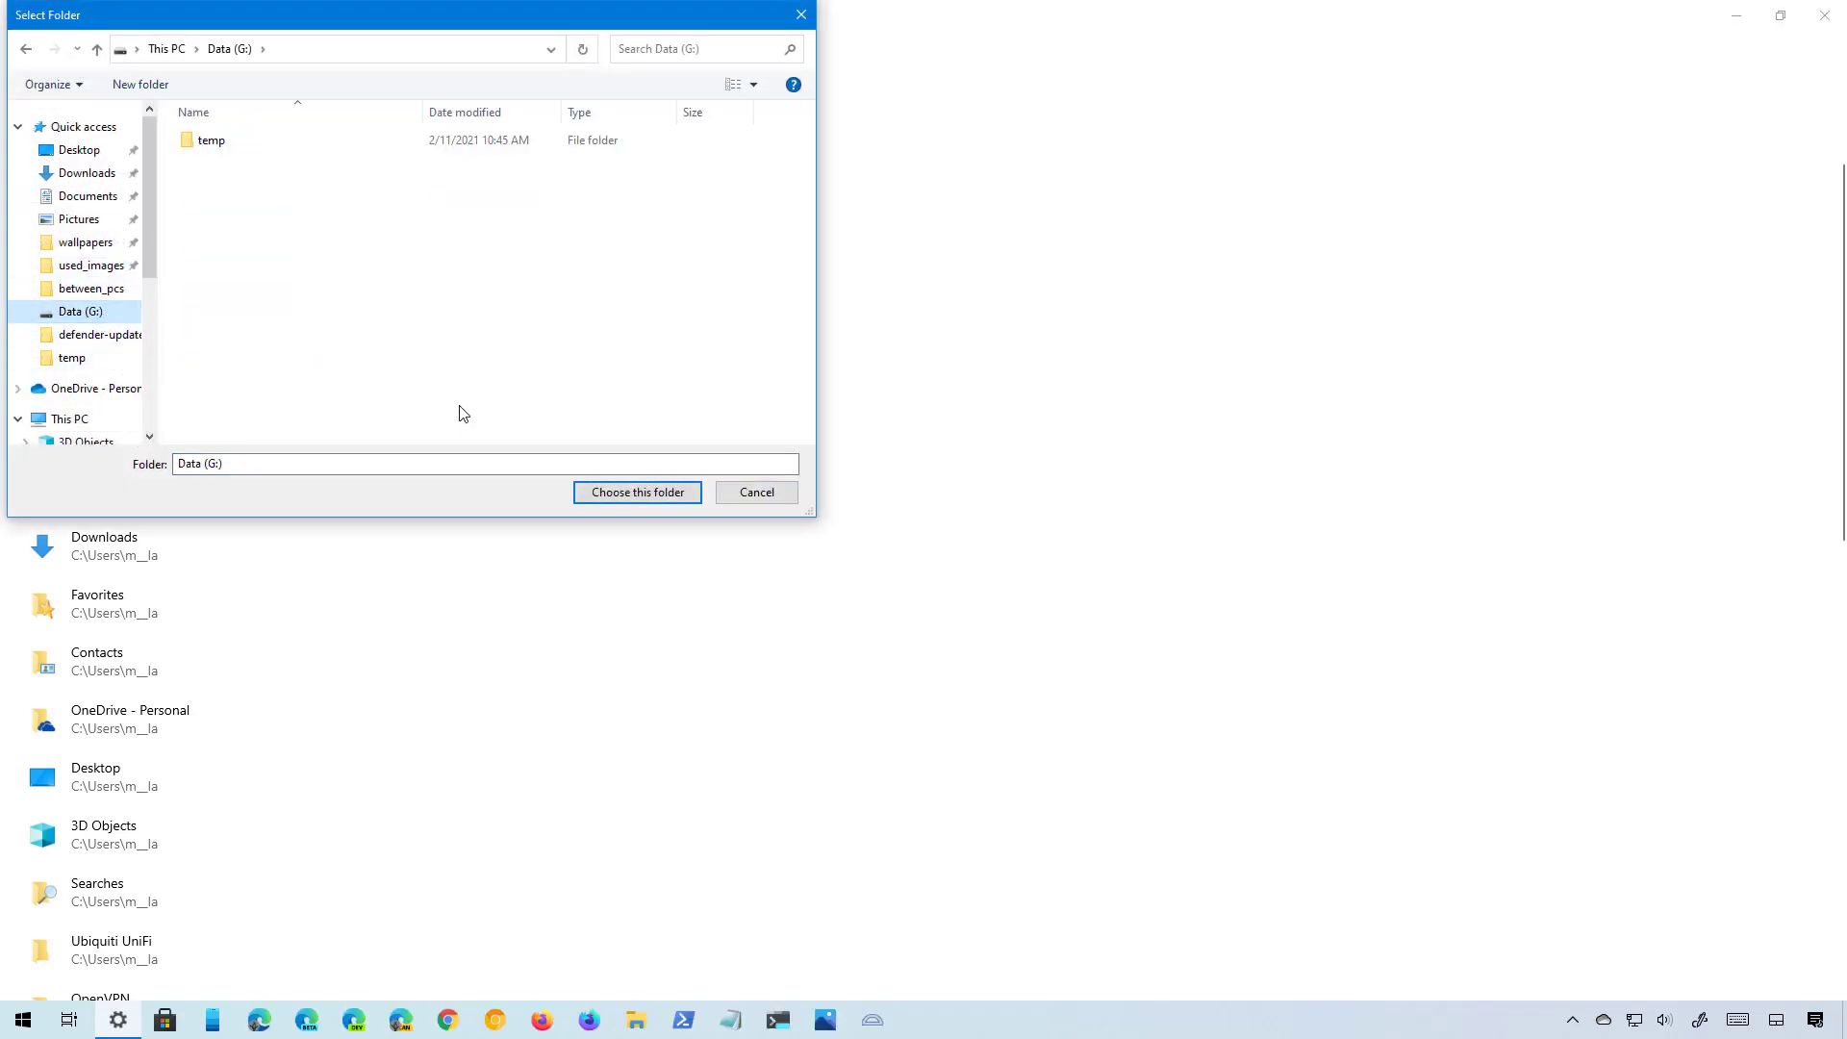
pyautogui.click(657, 502)
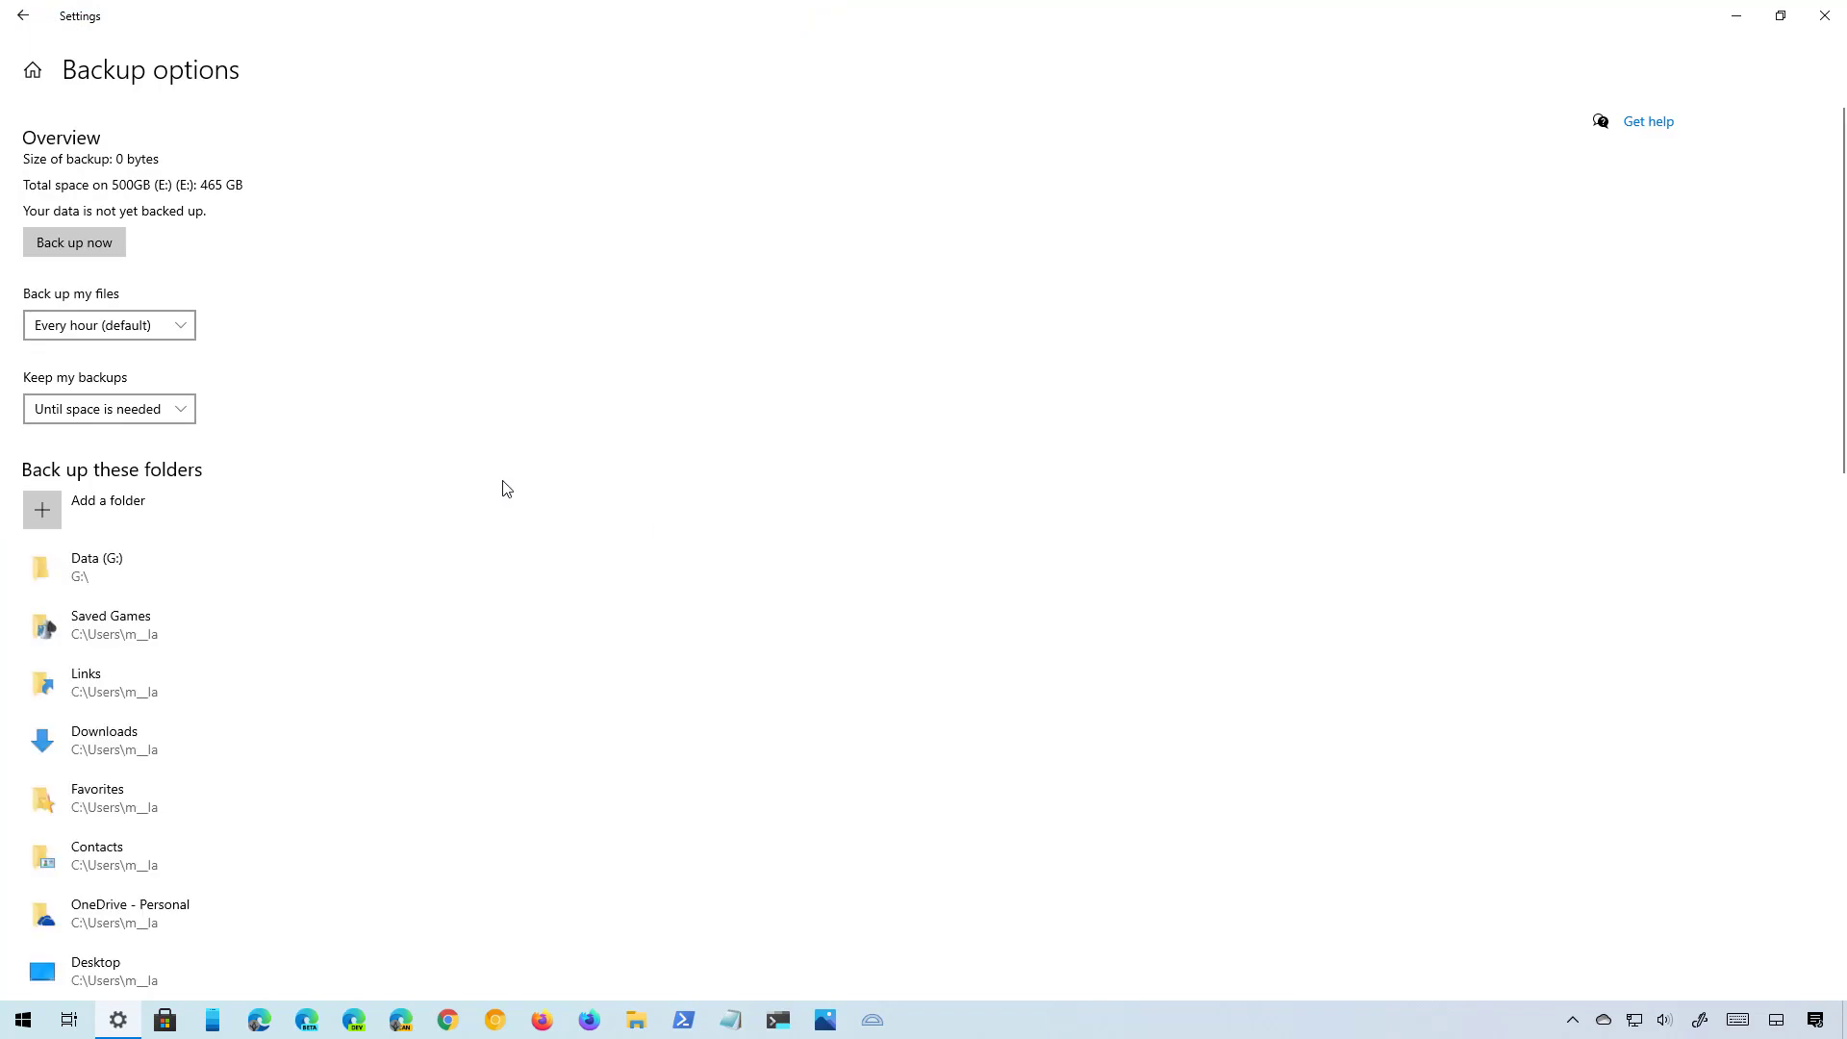
pyautogui.click(169, 574)
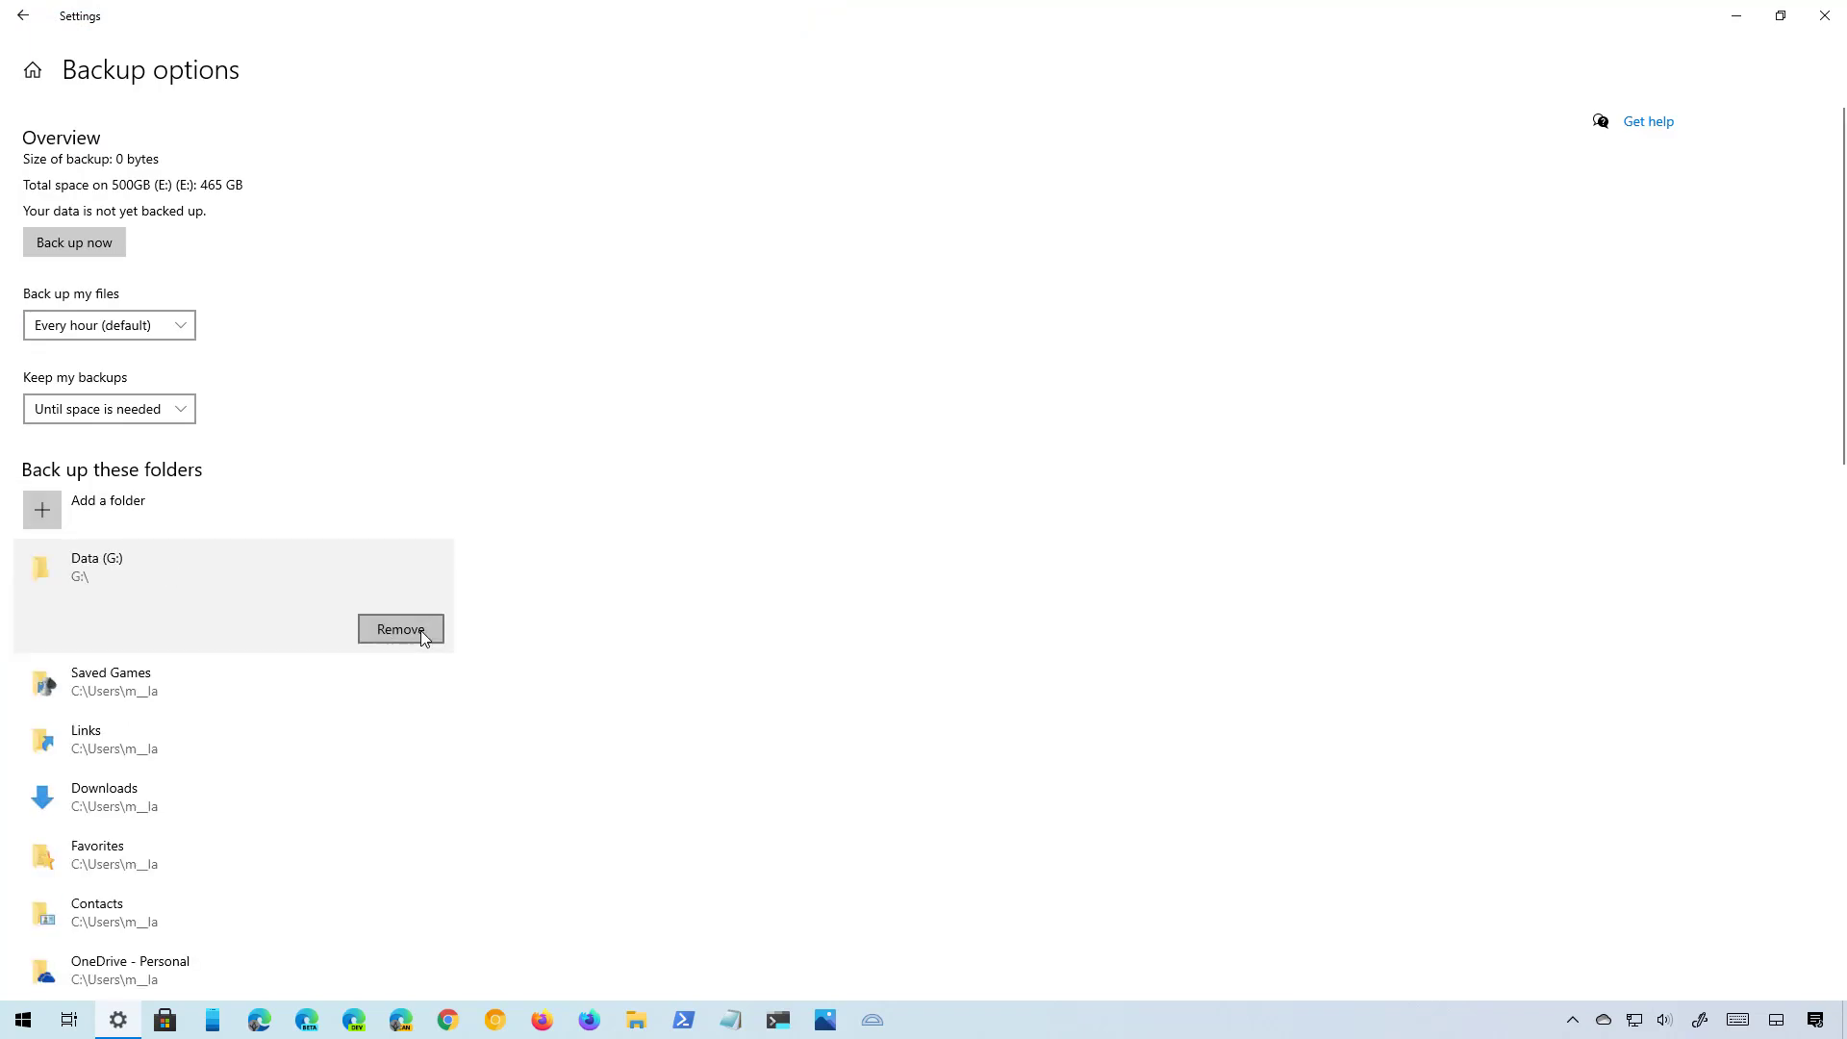
pyautogui.click(419, 631)
# - Add the temp folder on Data (G:) to the excluded folders and remove that exclusion again
pyautogui.scroll(-10, 613, 577)
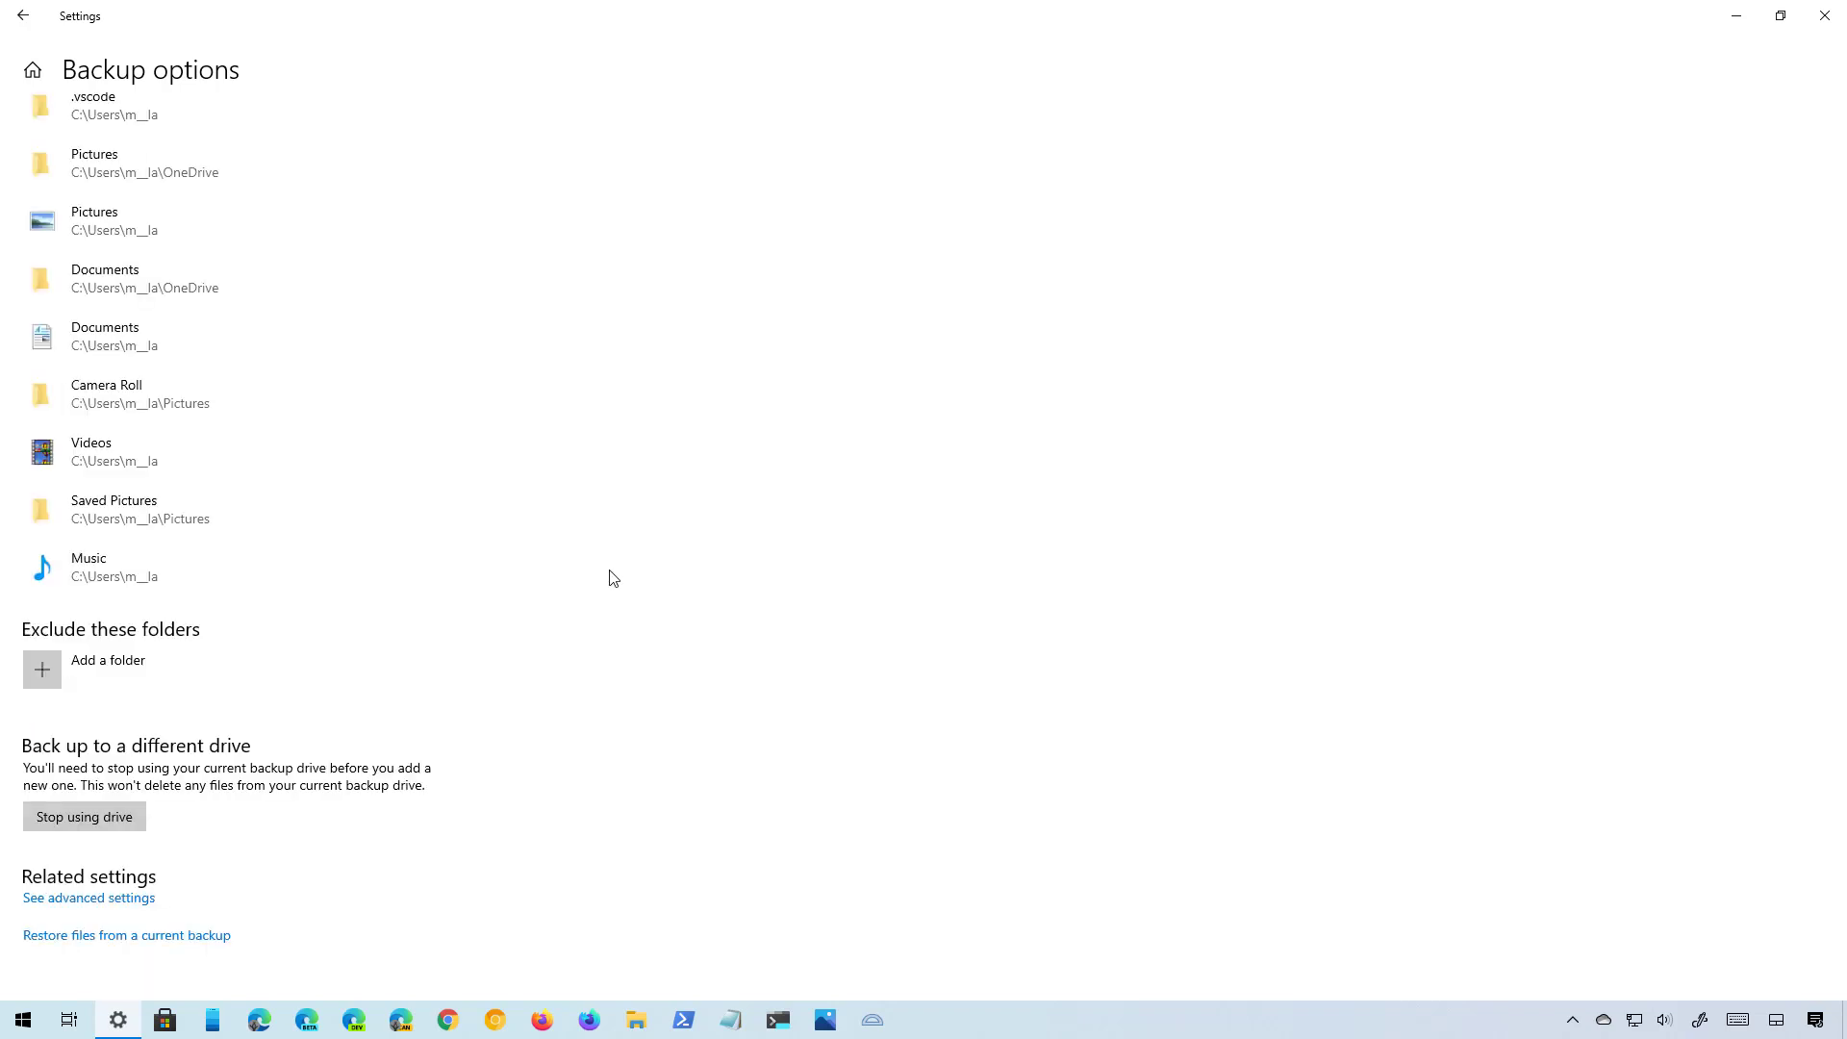
pyautogui.click(96, 674)
pyautogui.doubleClick(231, 146)
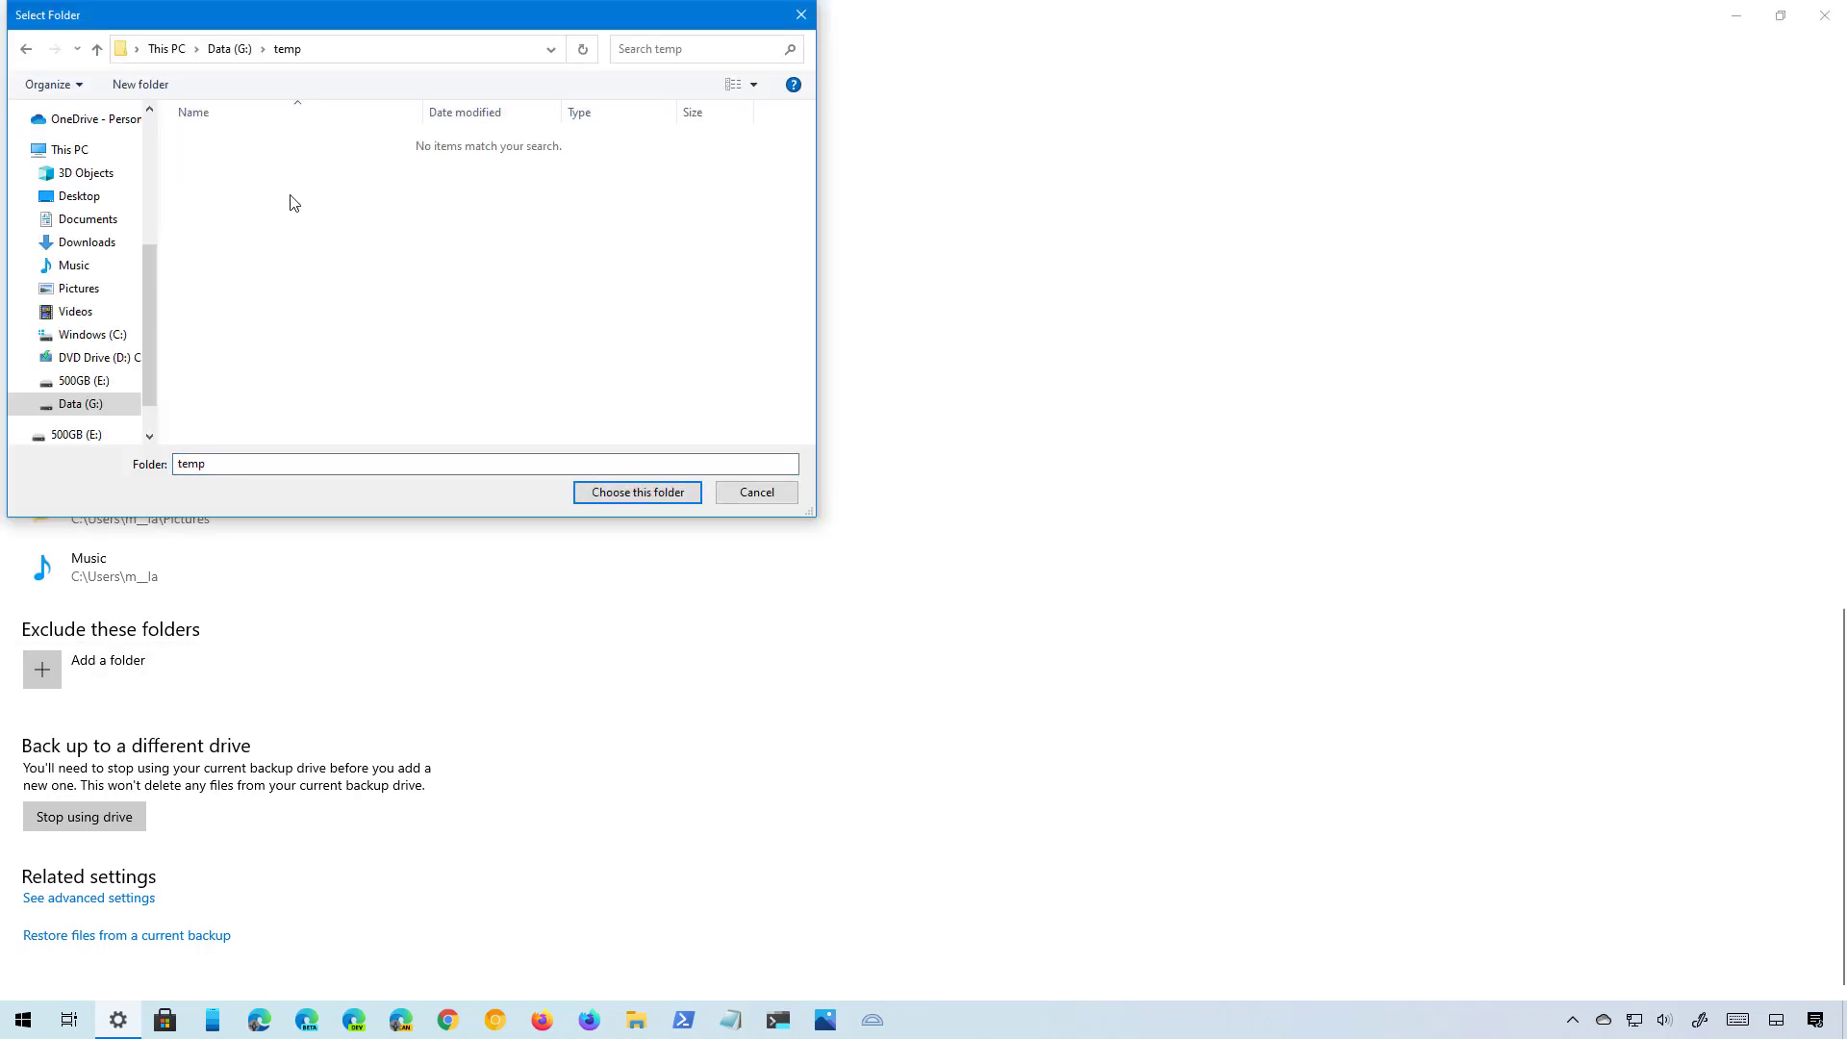
pyautogui.click(645, 493)
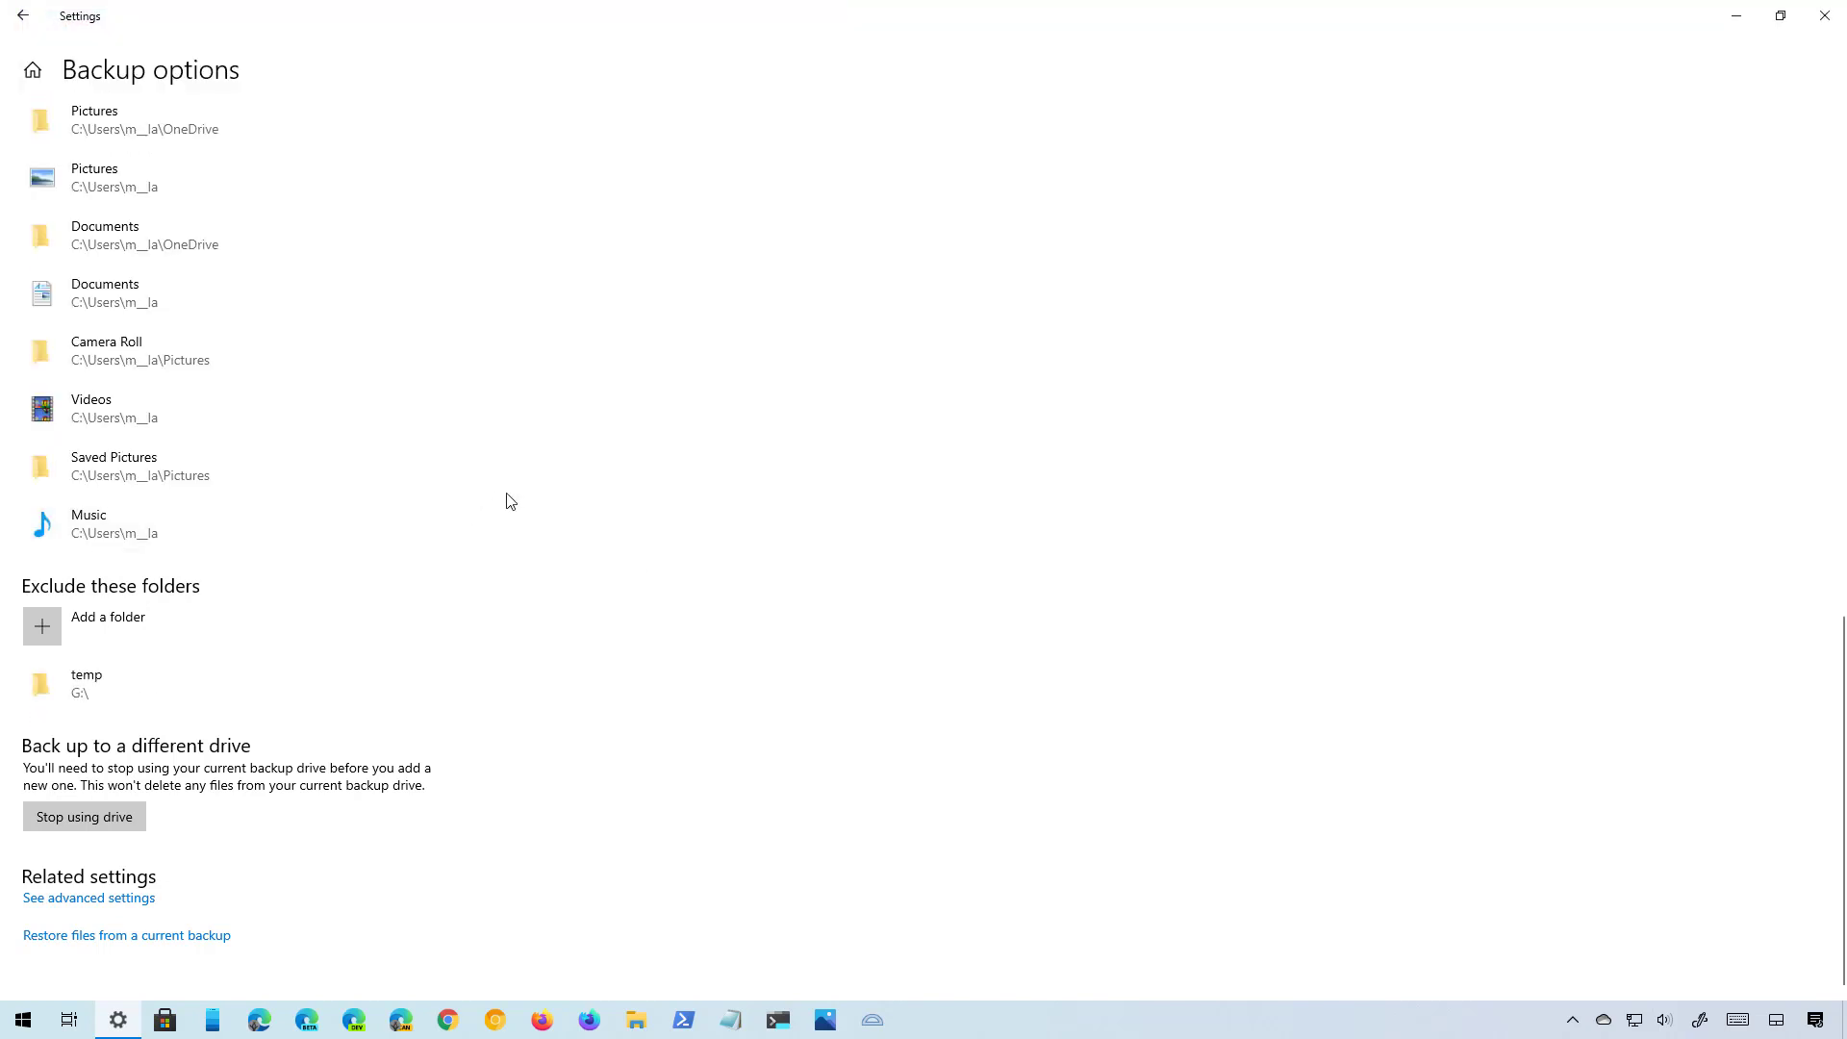
pyautogui.click(190, 681)
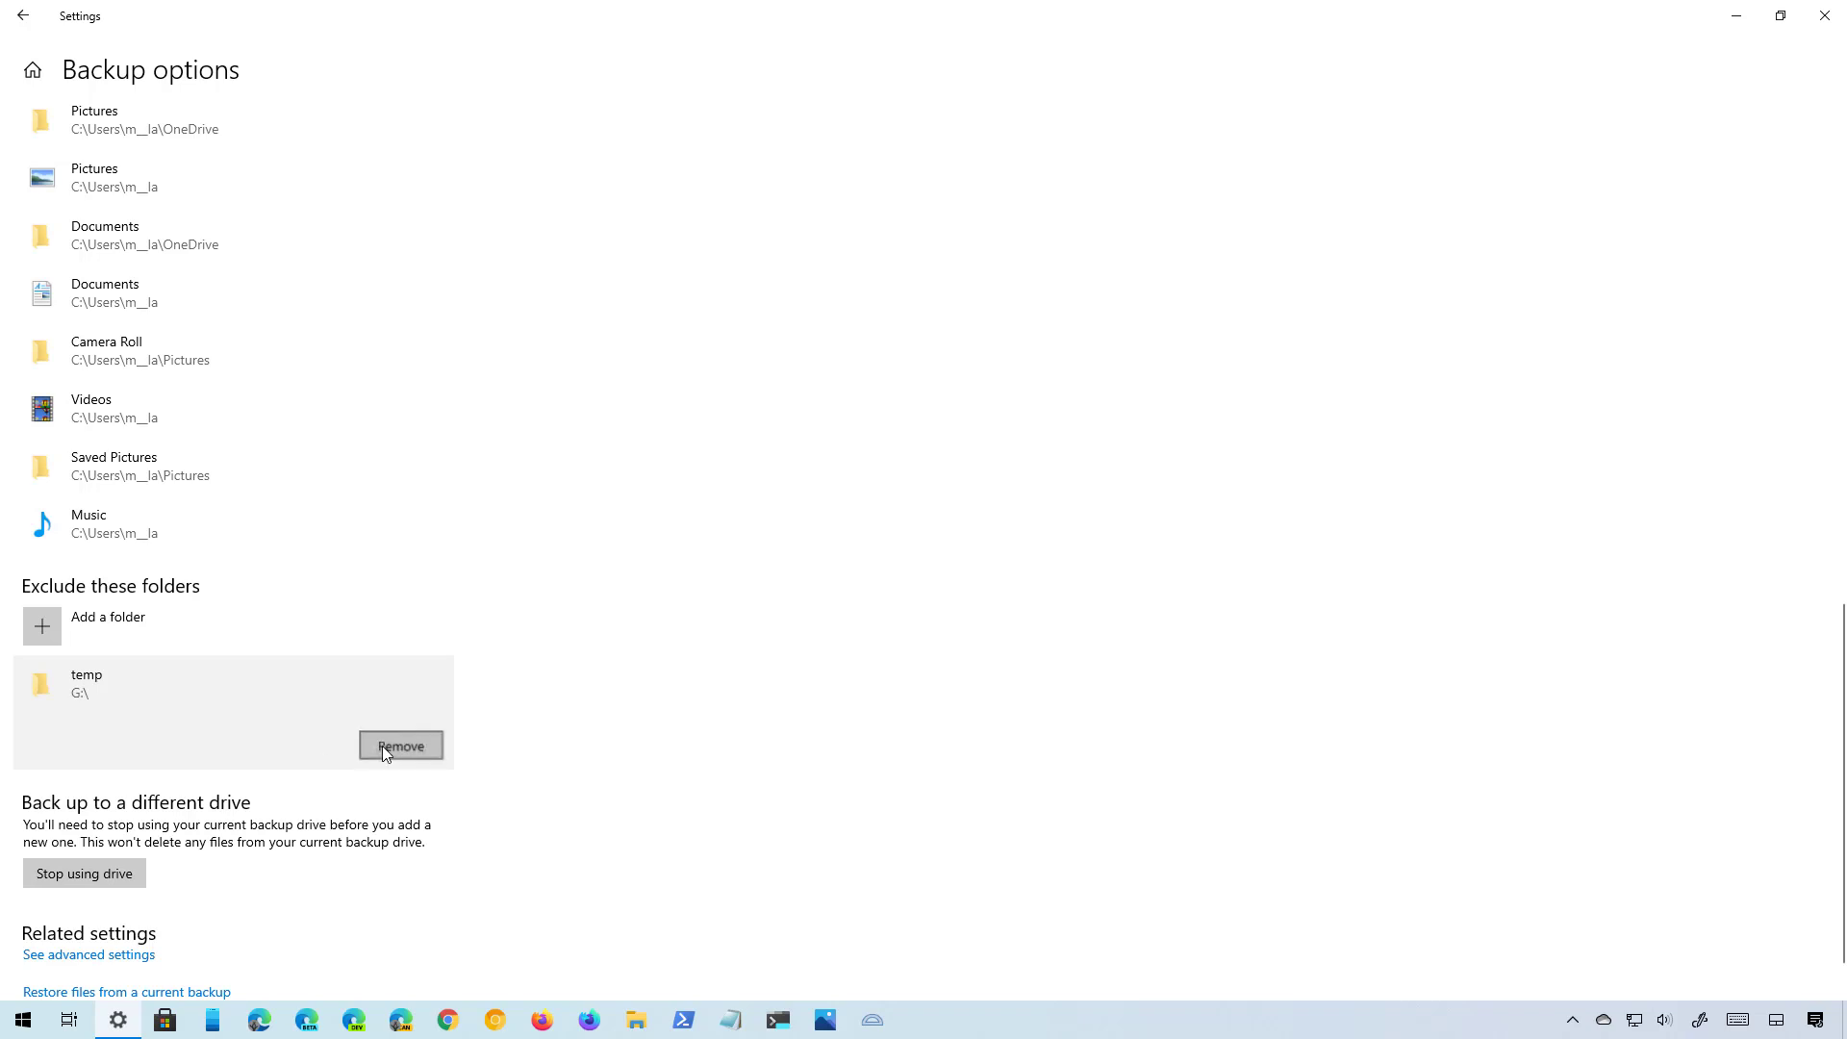
pyautogui.click(385, 748)
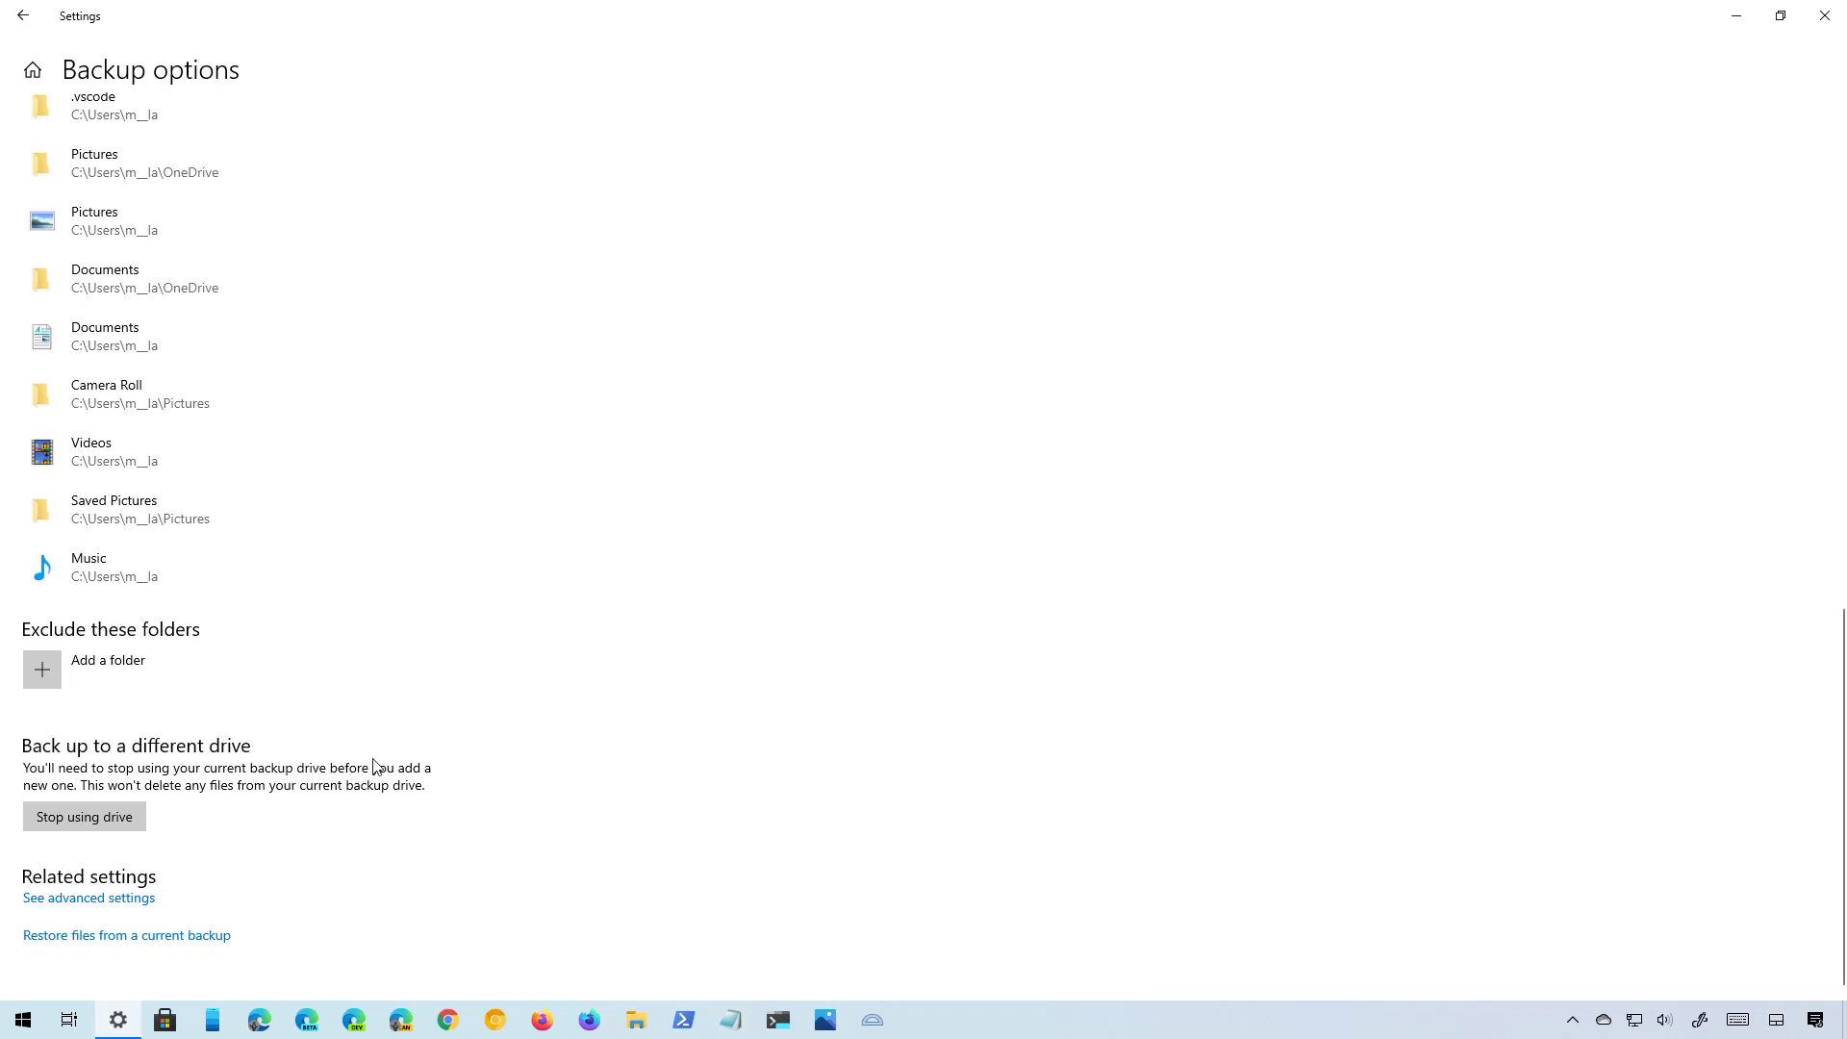
# - Stop using the current File History backup drive and close Settings
pyautogui.click(81, 829)
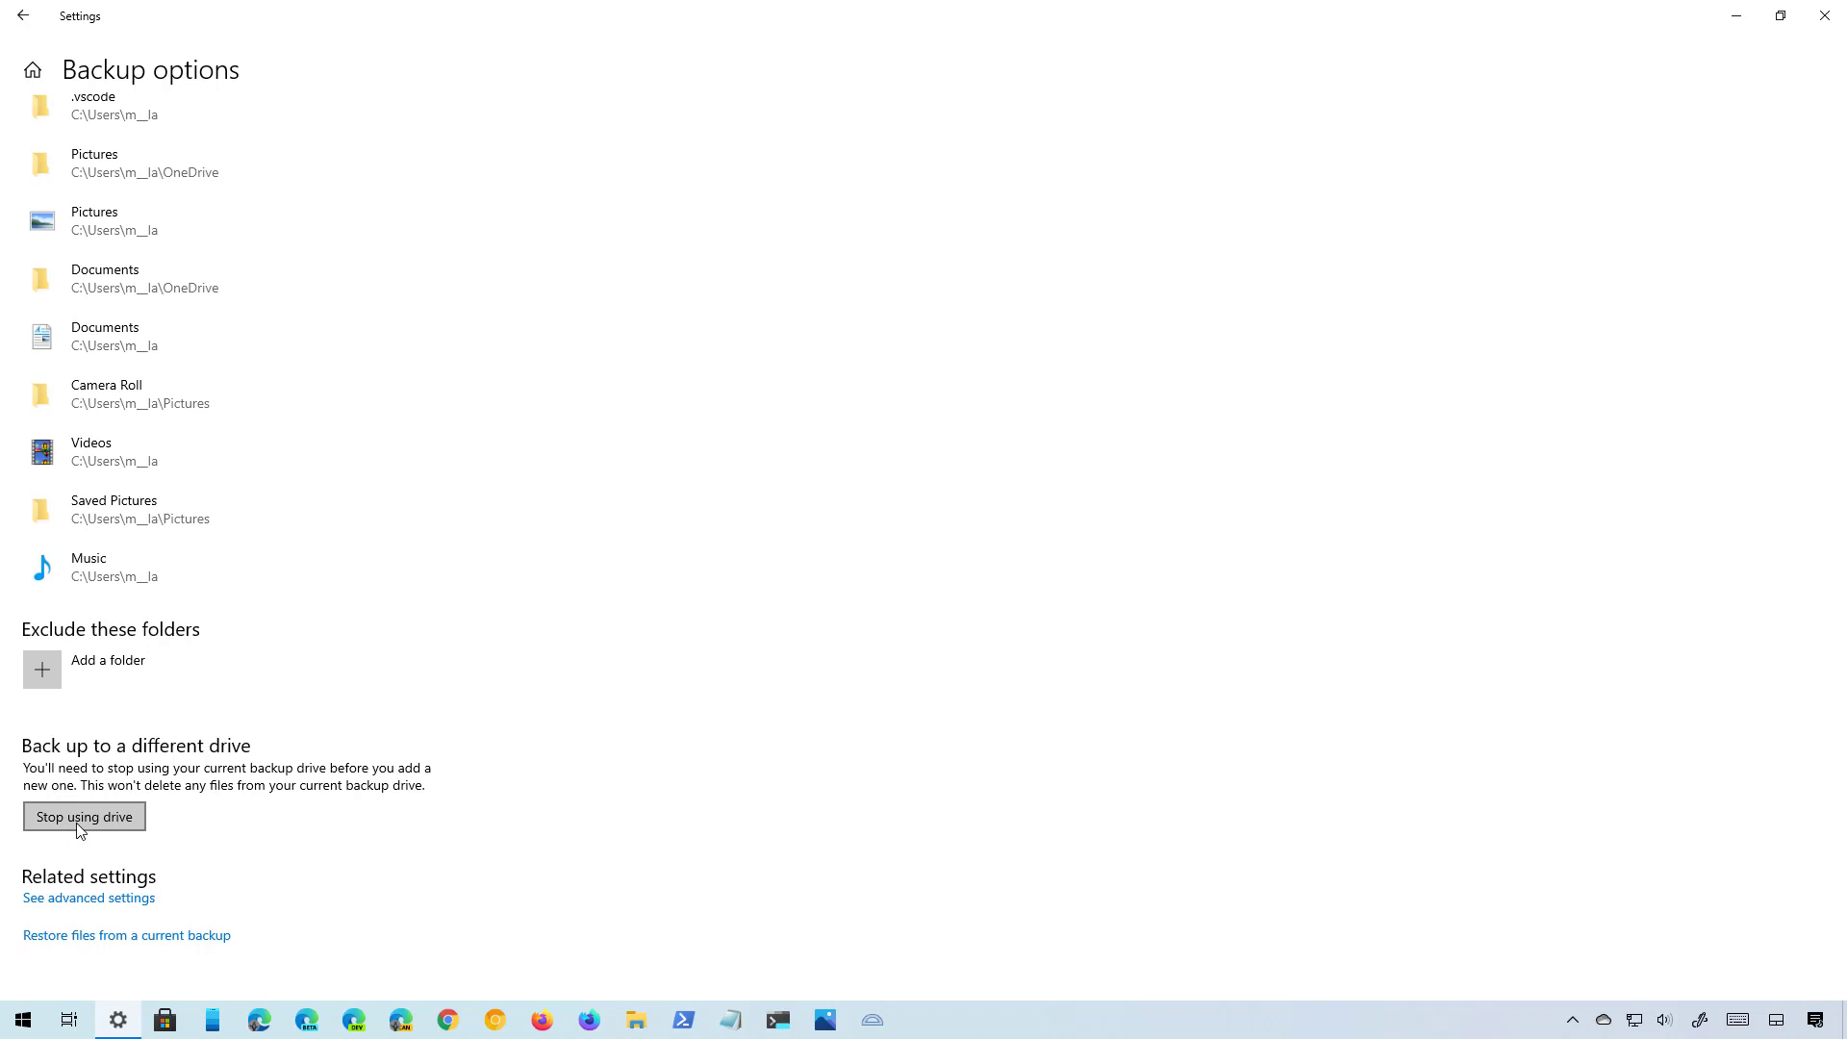
pyautogui.click(83, 818)
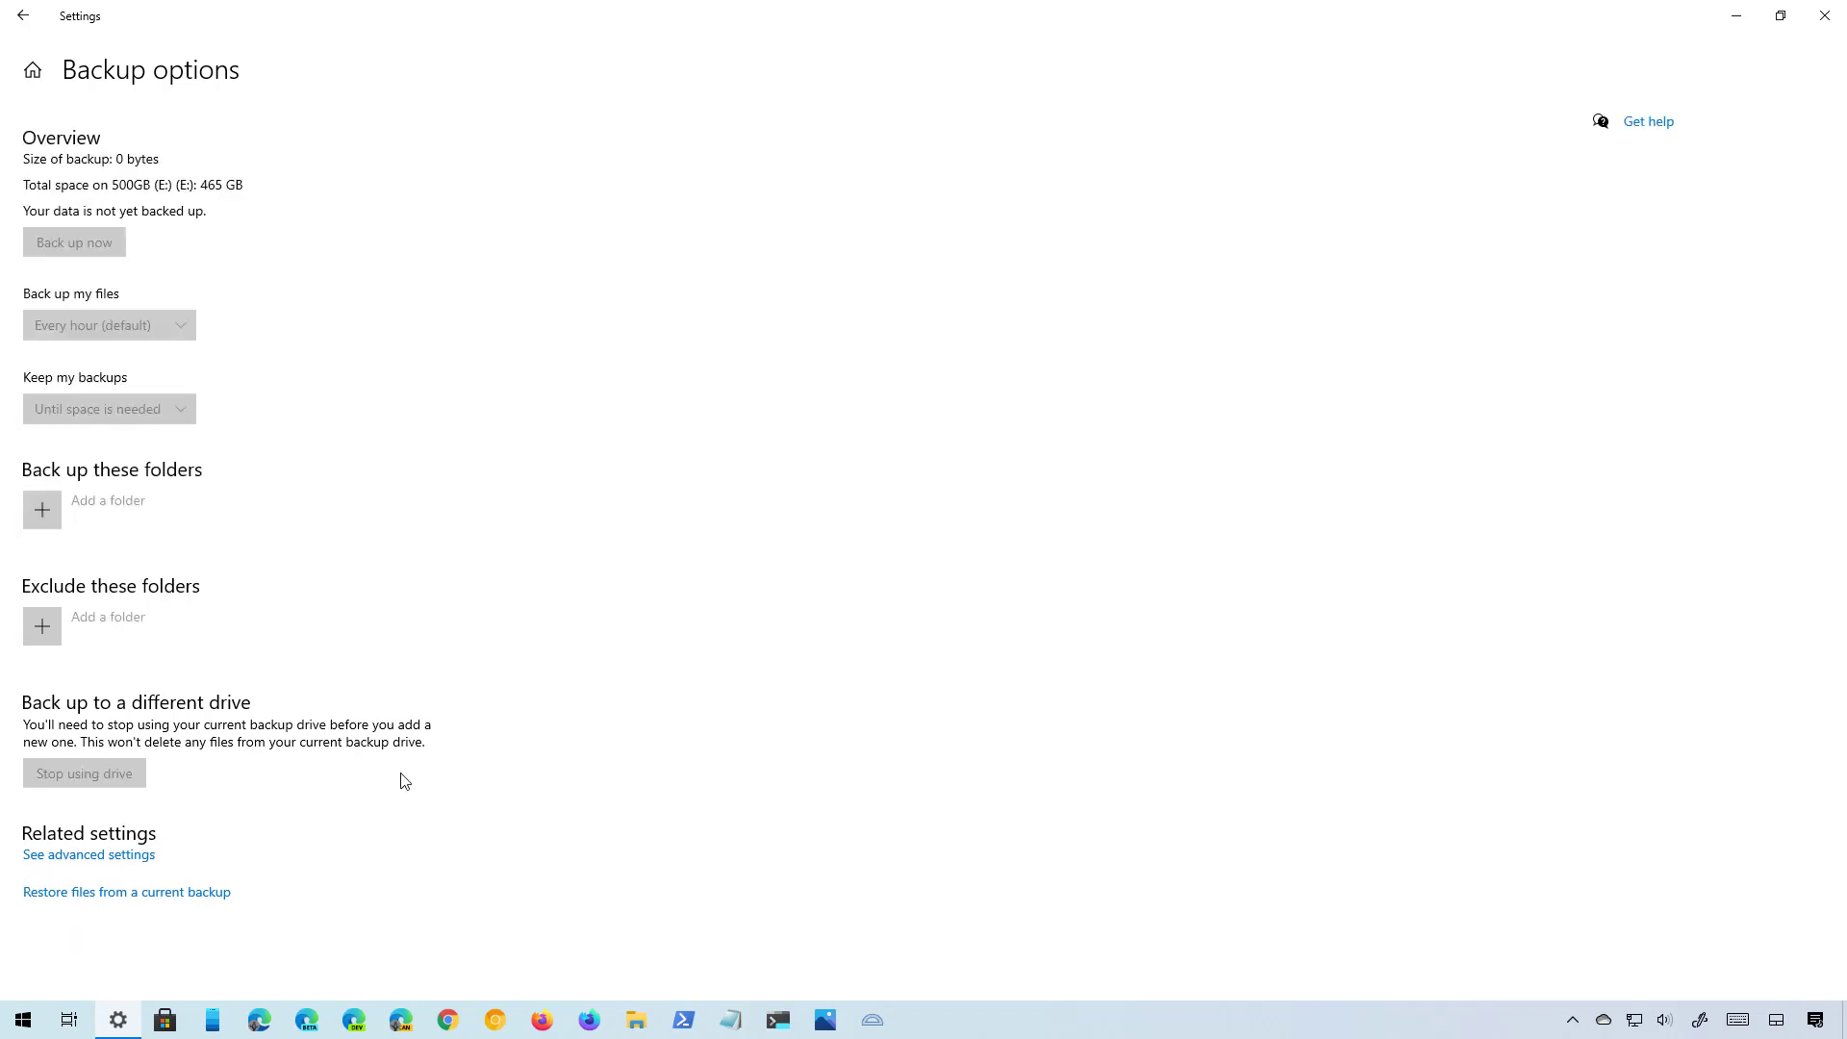
pyautogui.hotkey('alt', 'F4')
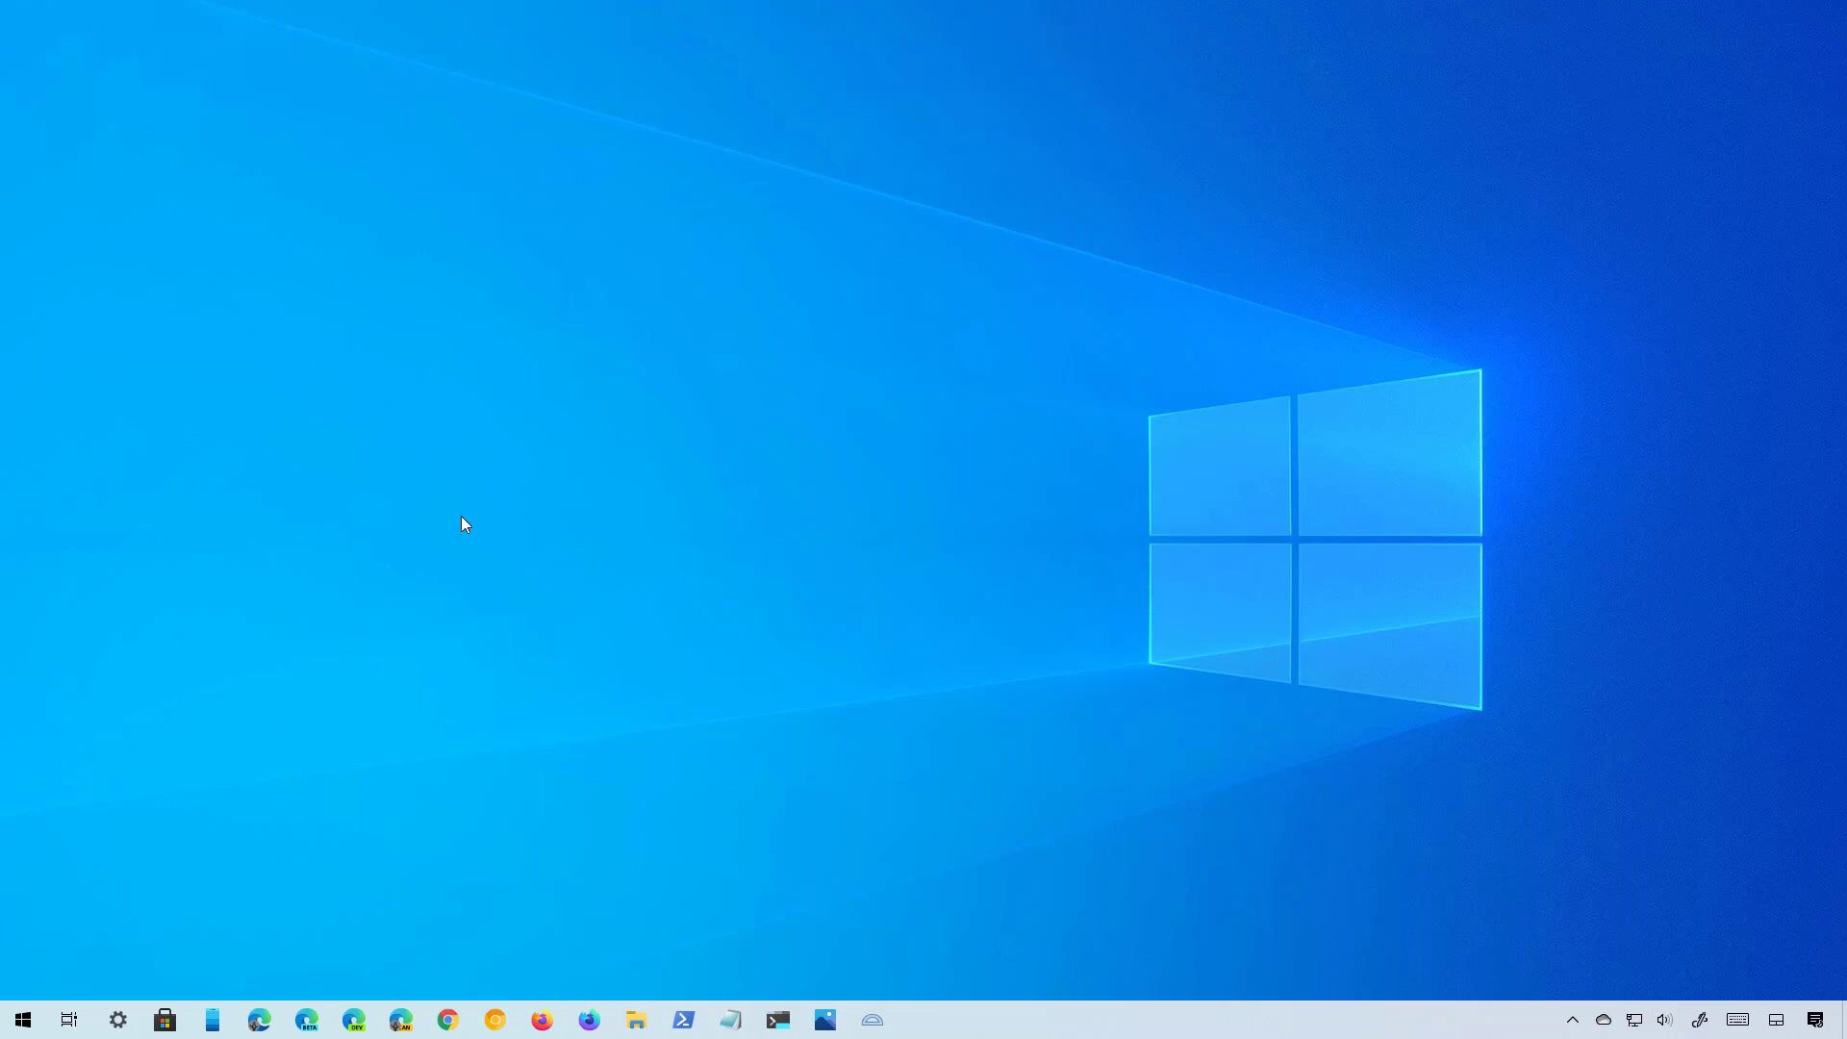
# - Reopen the File History backup options in Settings and start restoring files from a current backup
pyautogui.press('super+i')
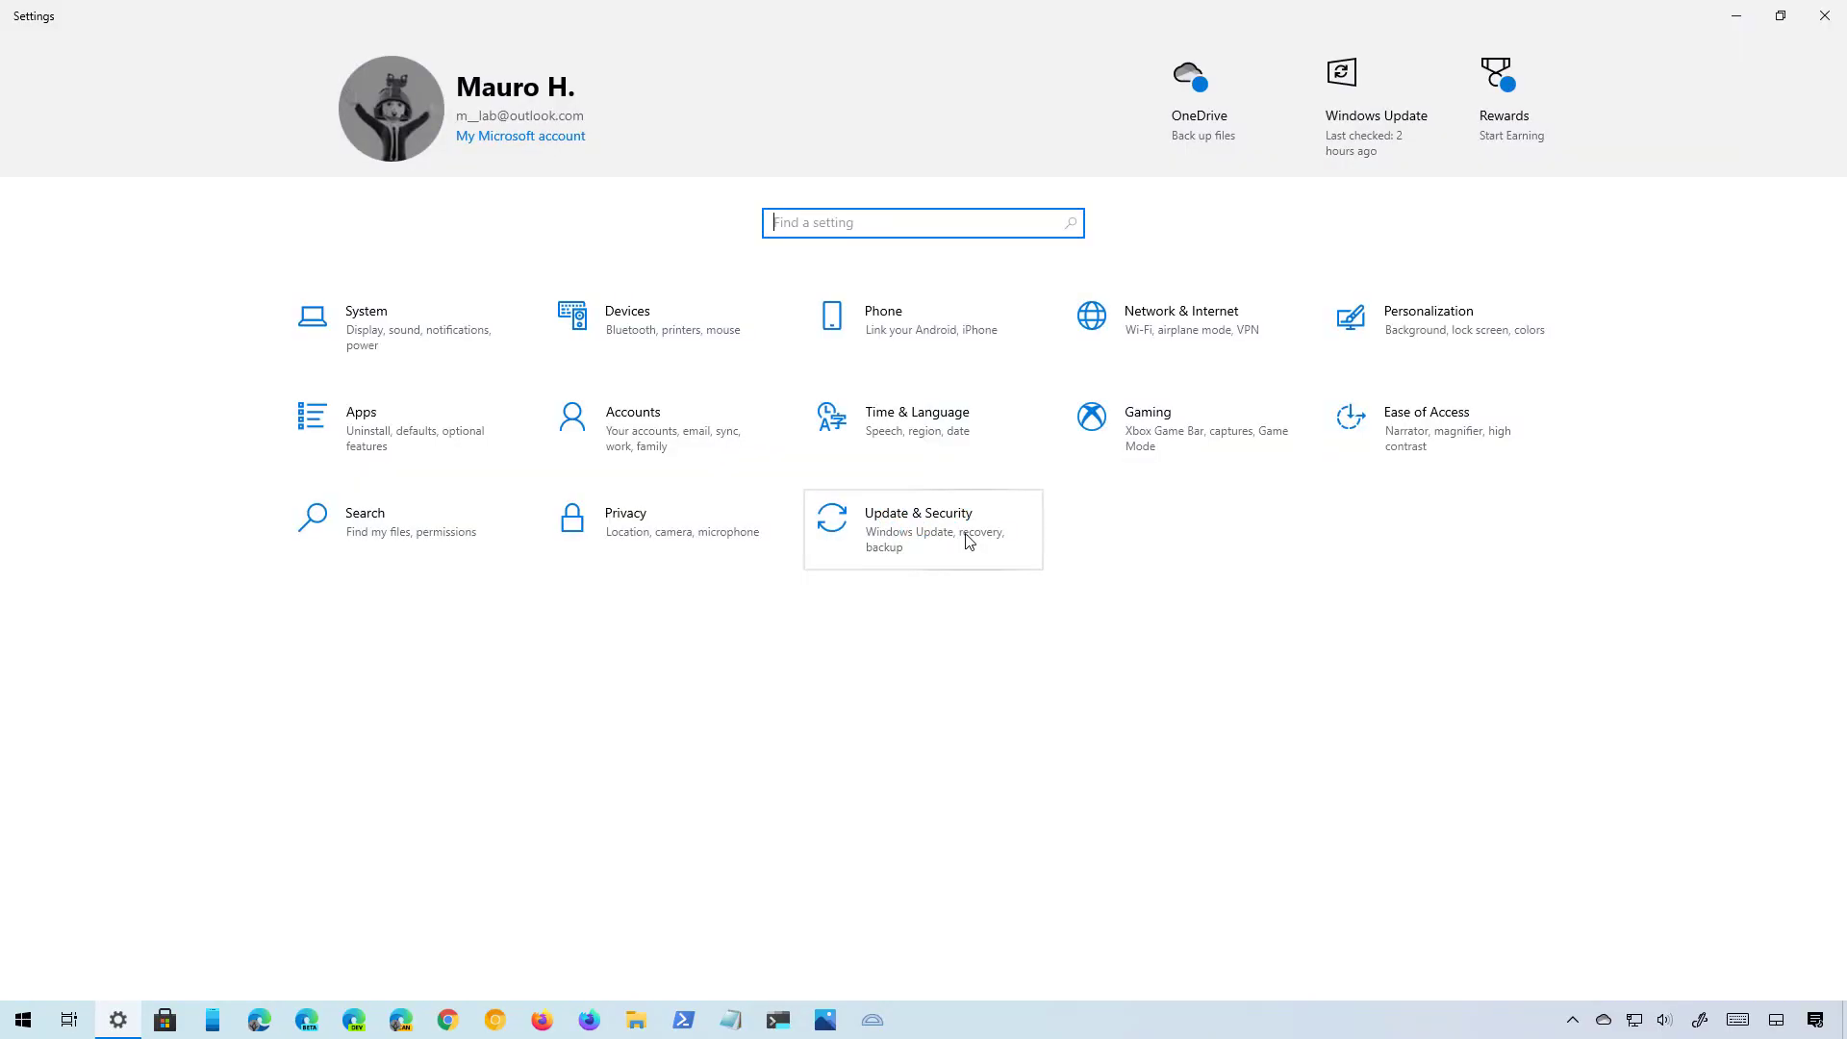
pyautogui.click(968, 541)
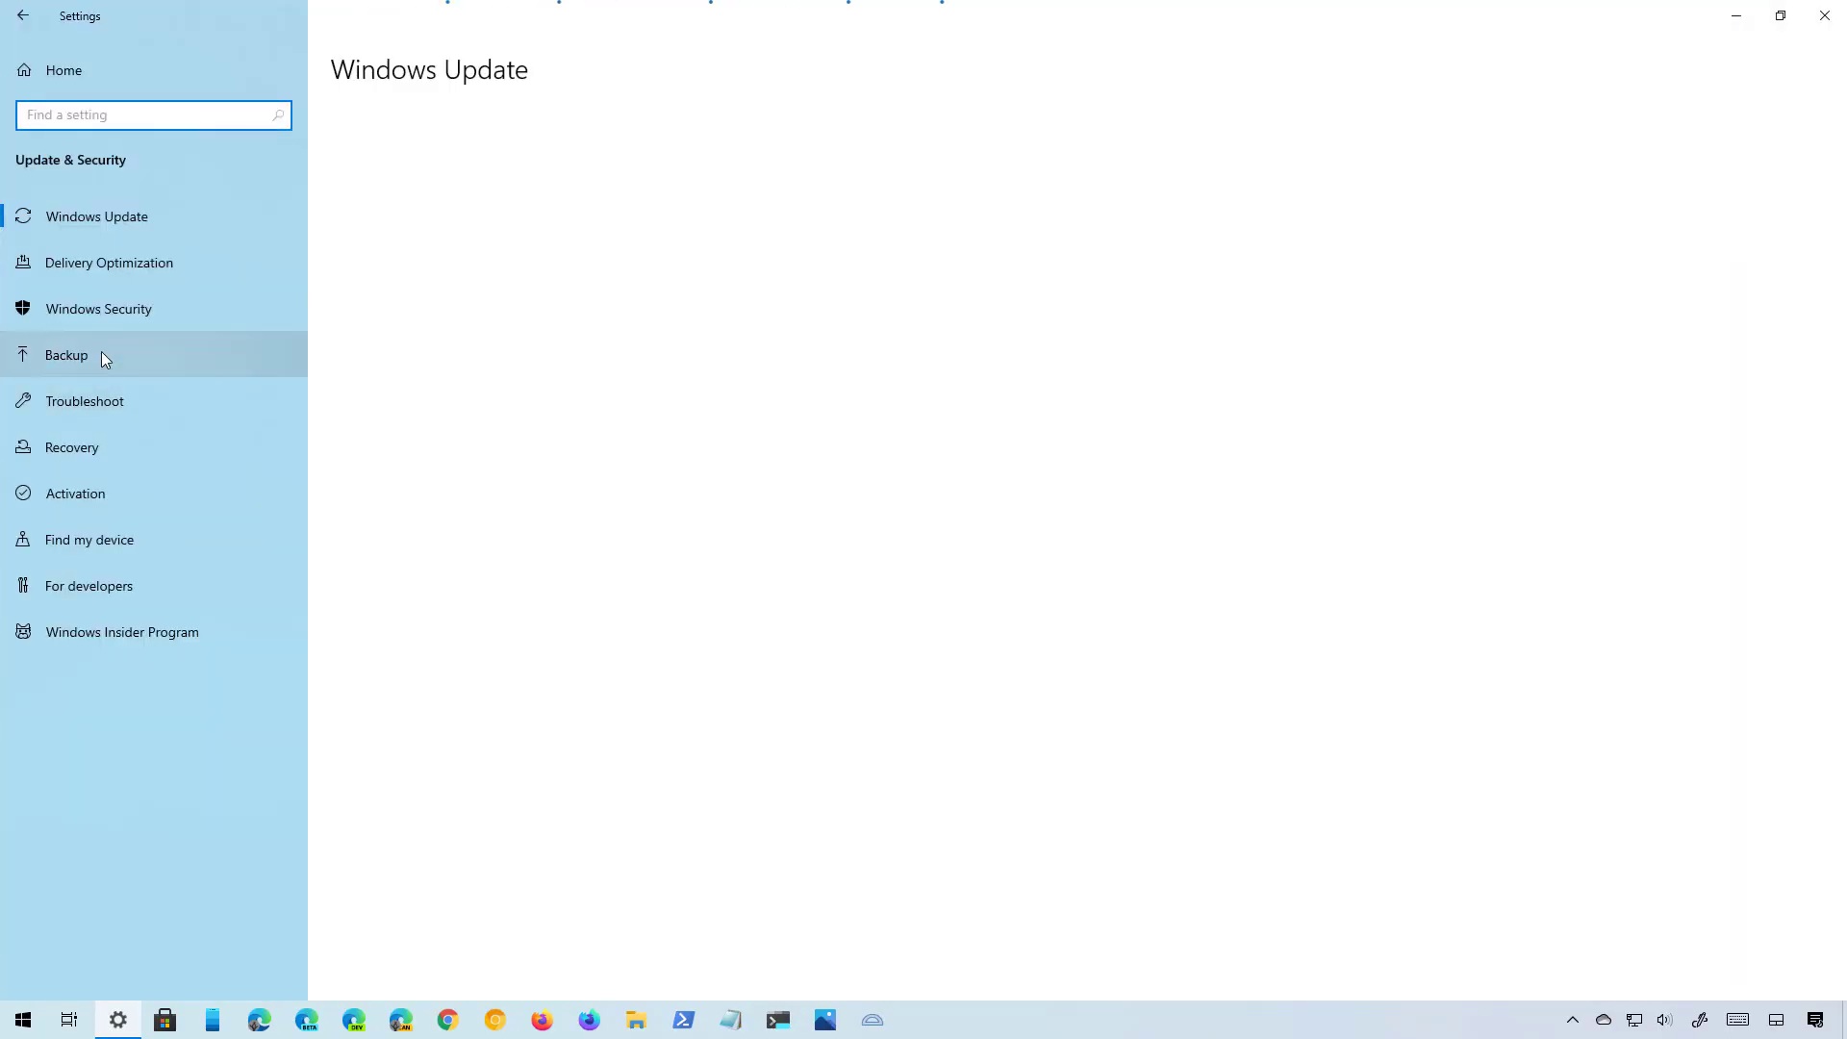
pyautogui.click(101, 352)
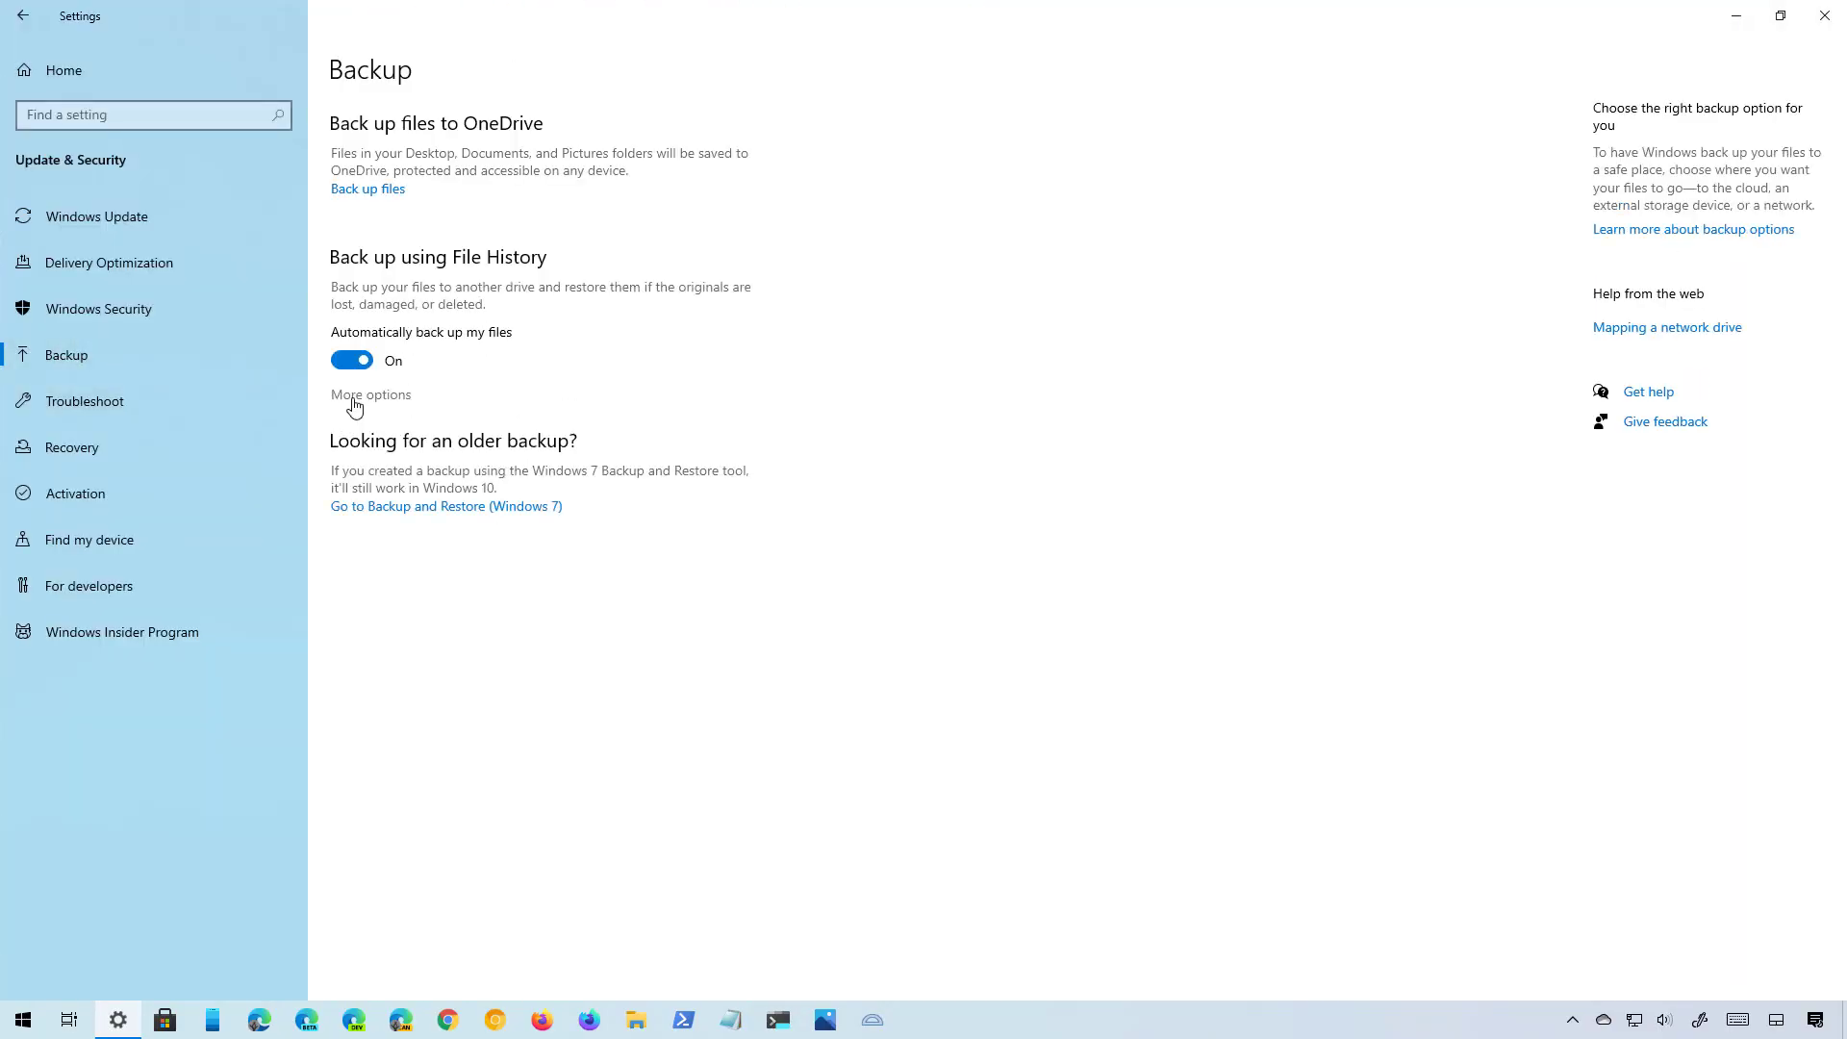
pyautogui.click(354, 396)
pyautogui.scroll(-15, 528, 495)
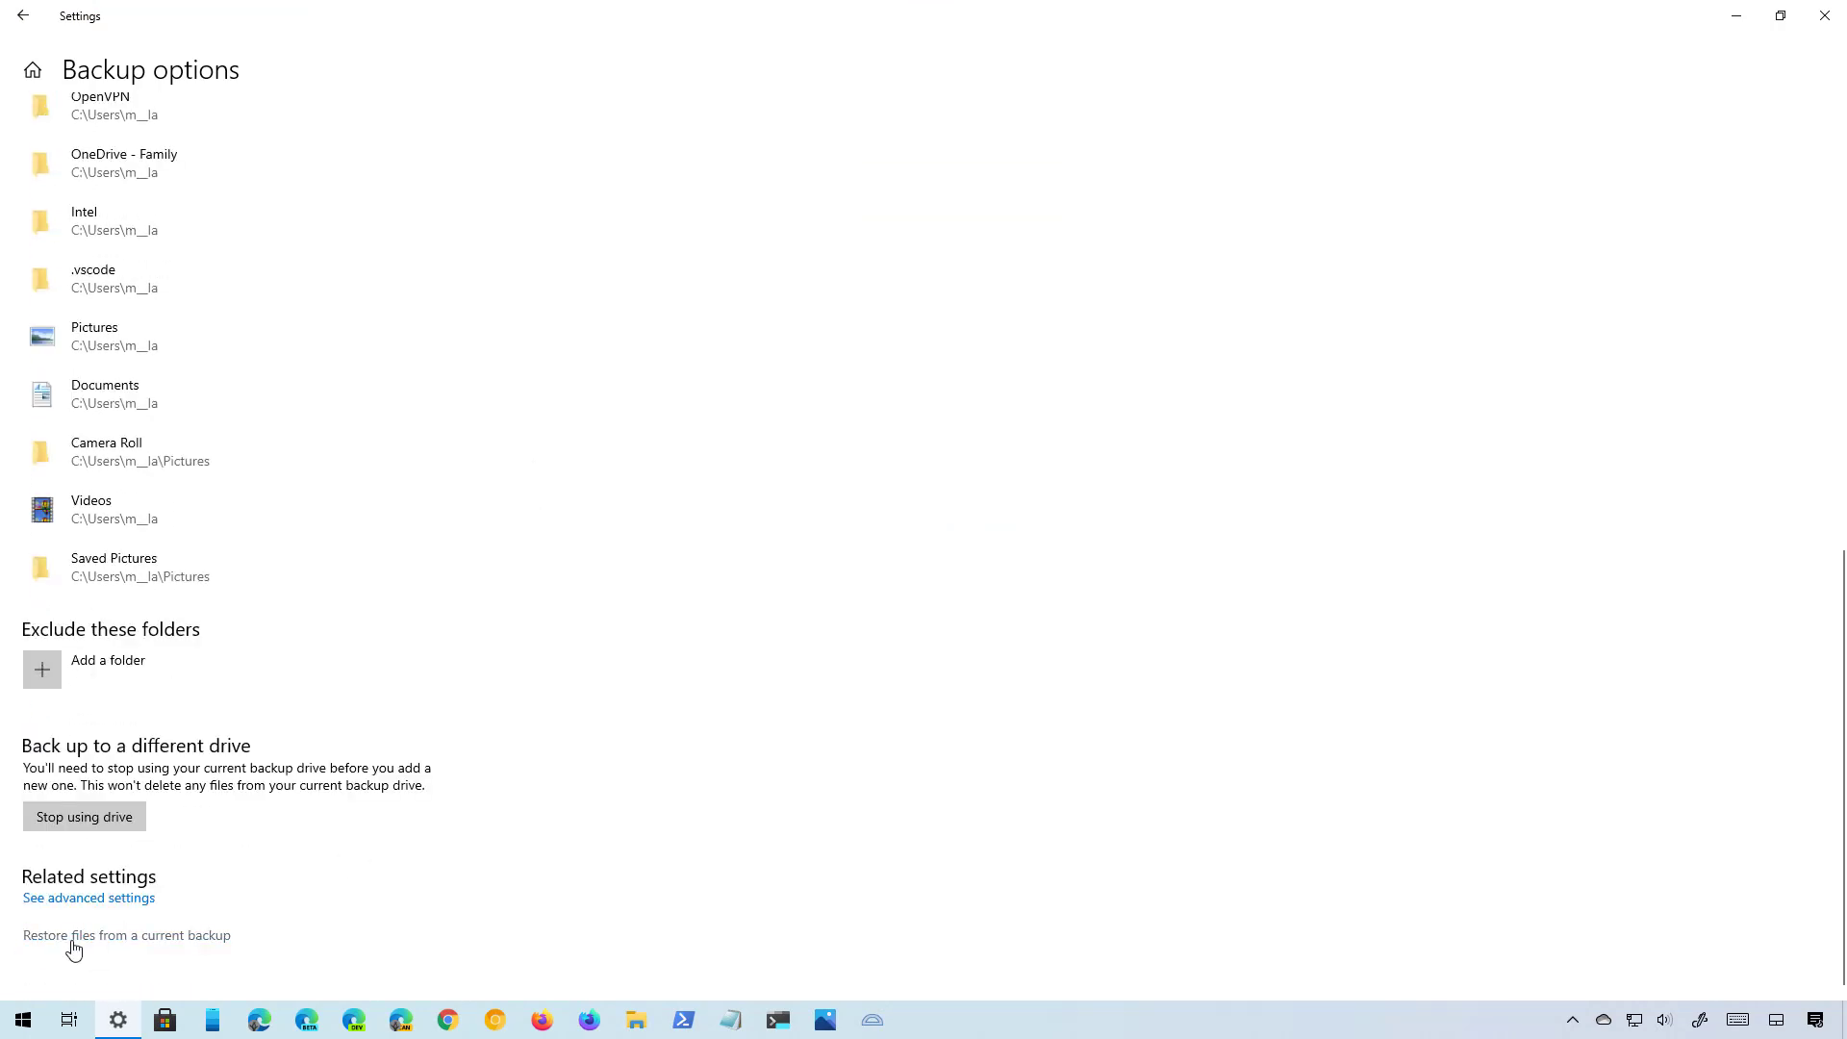
pyautogui.click(158, 938)
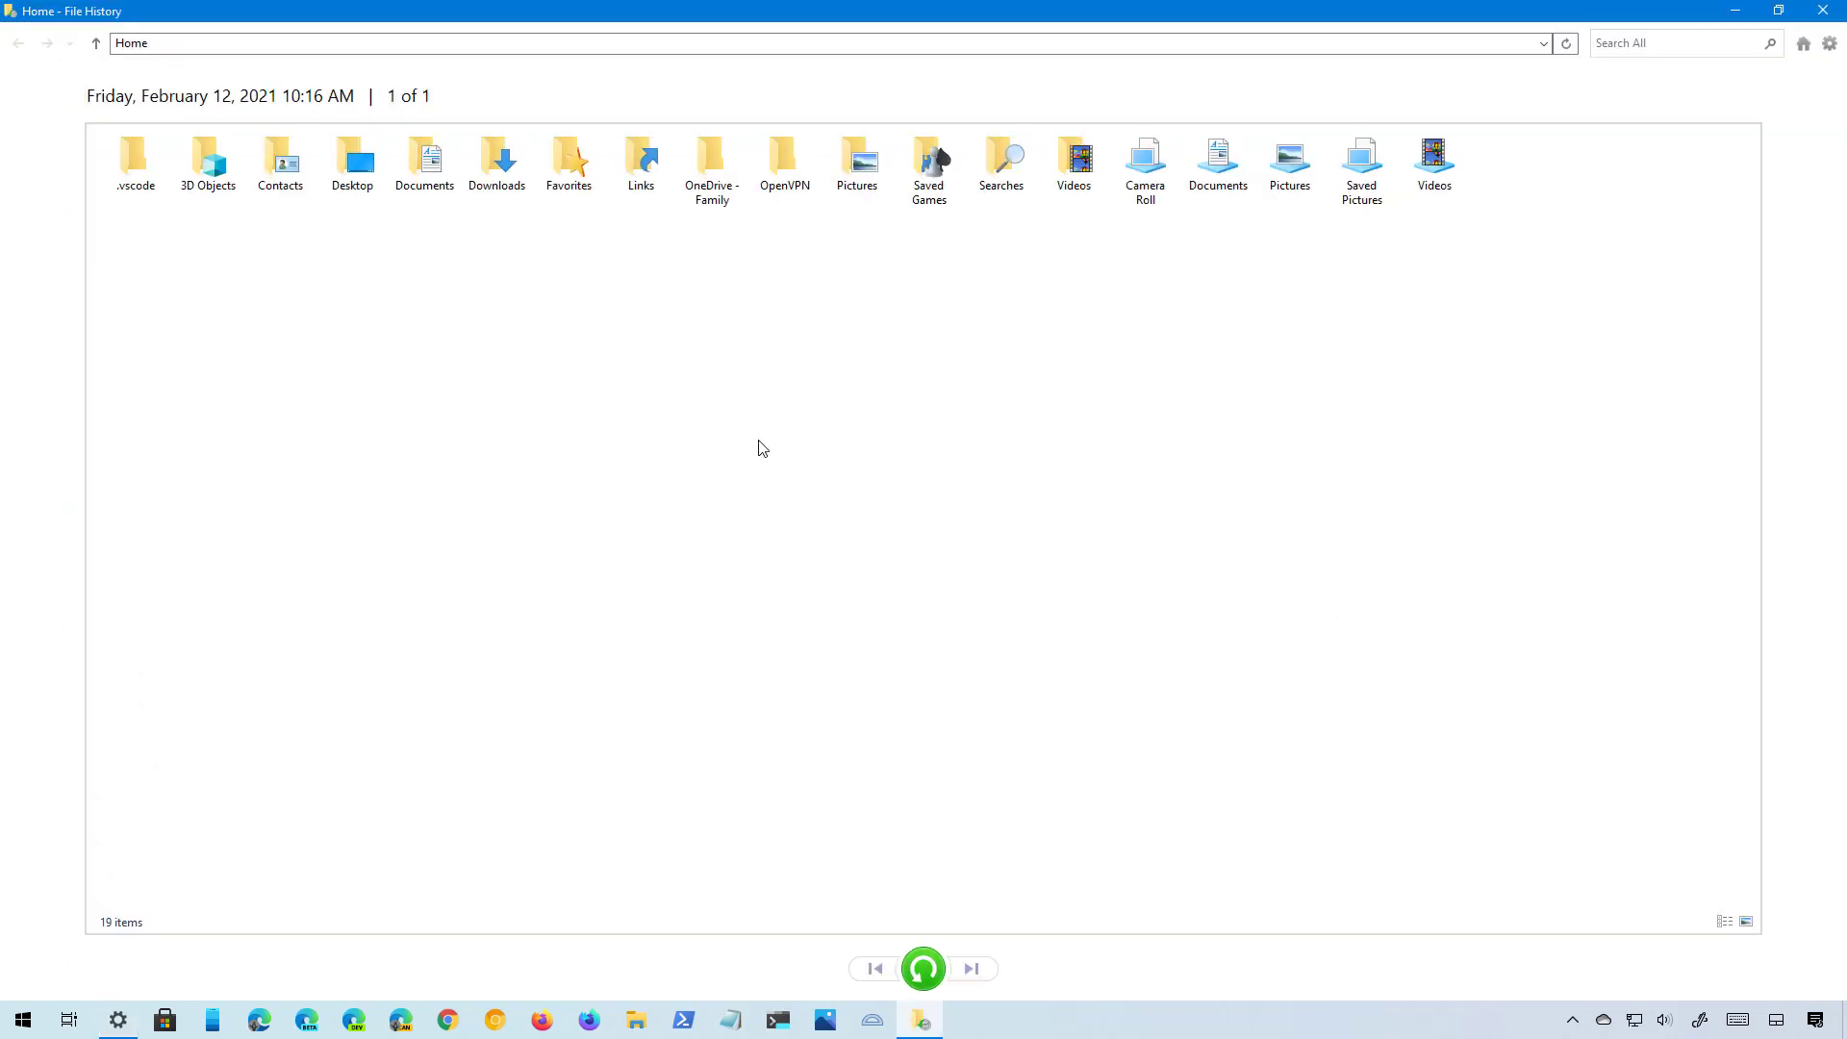
# - Restore mypdfdoc.pdf from the backed-up Downloads folder to the Data (G:) drive
pyautogui.doubleClick(495, 173)
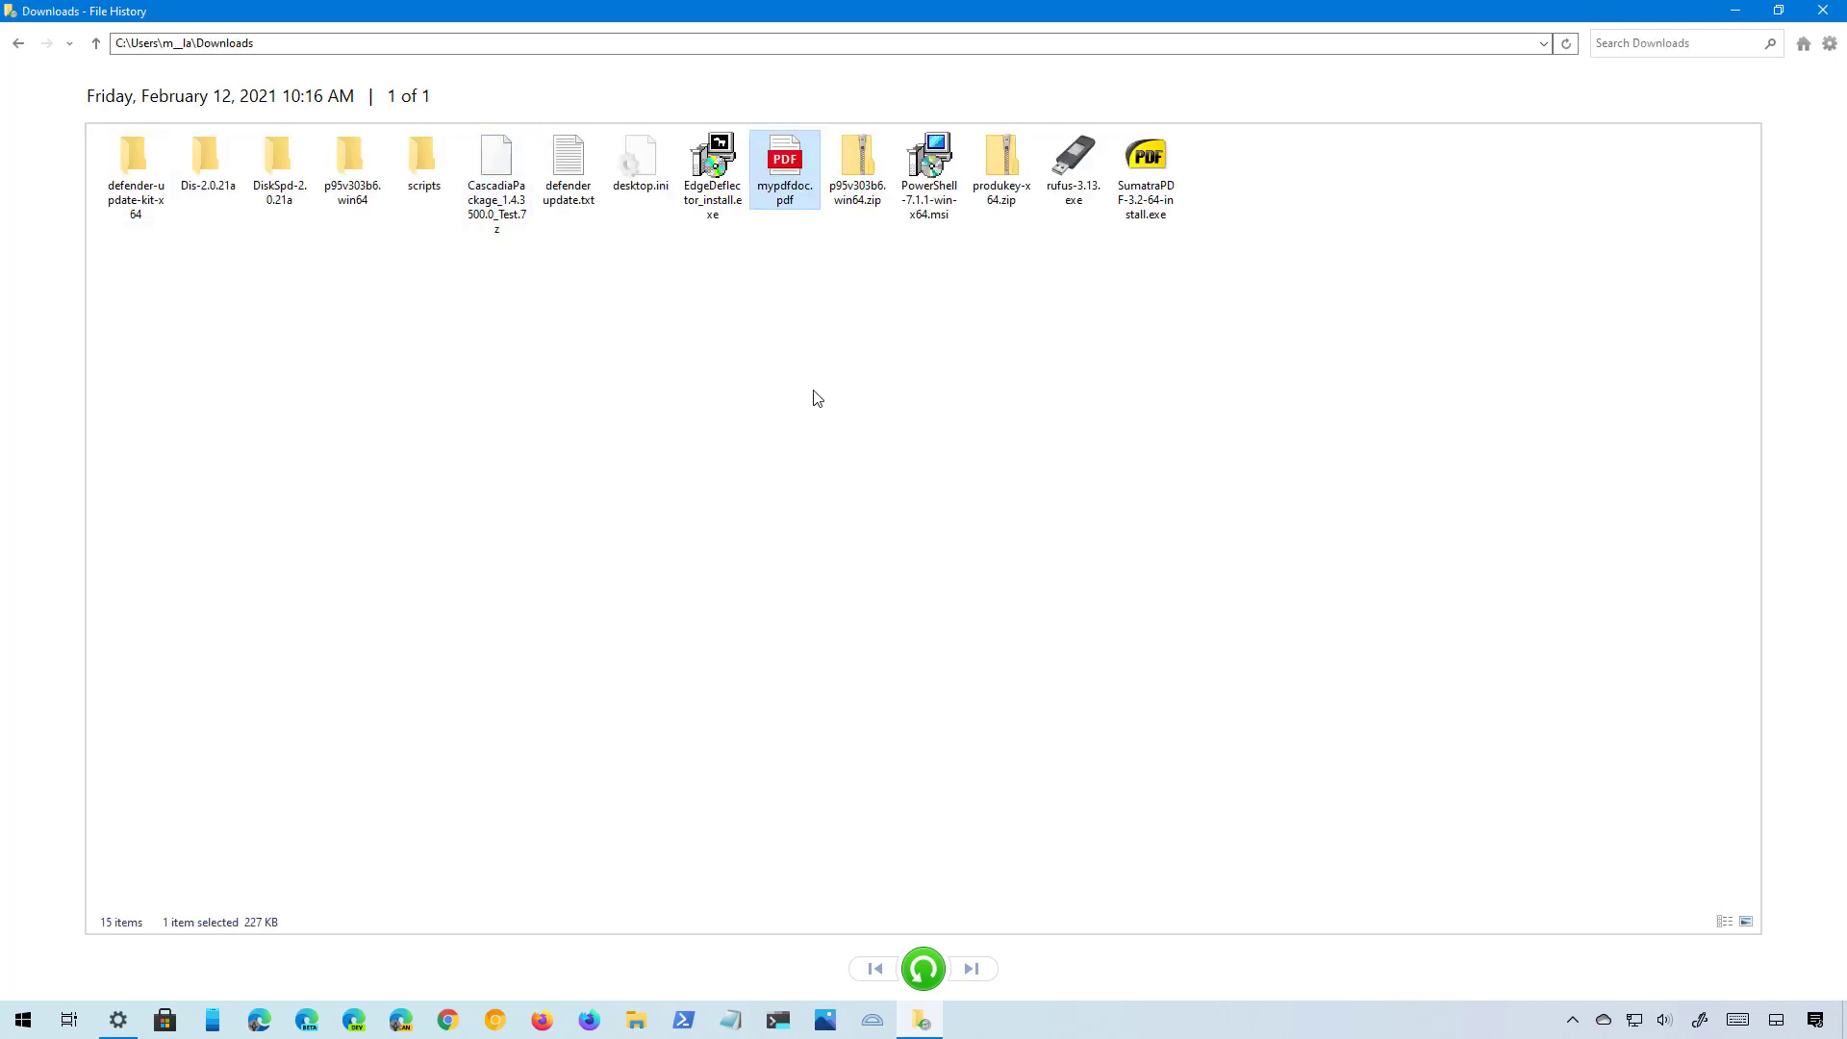
pyautogui.rightClick(932, 974)
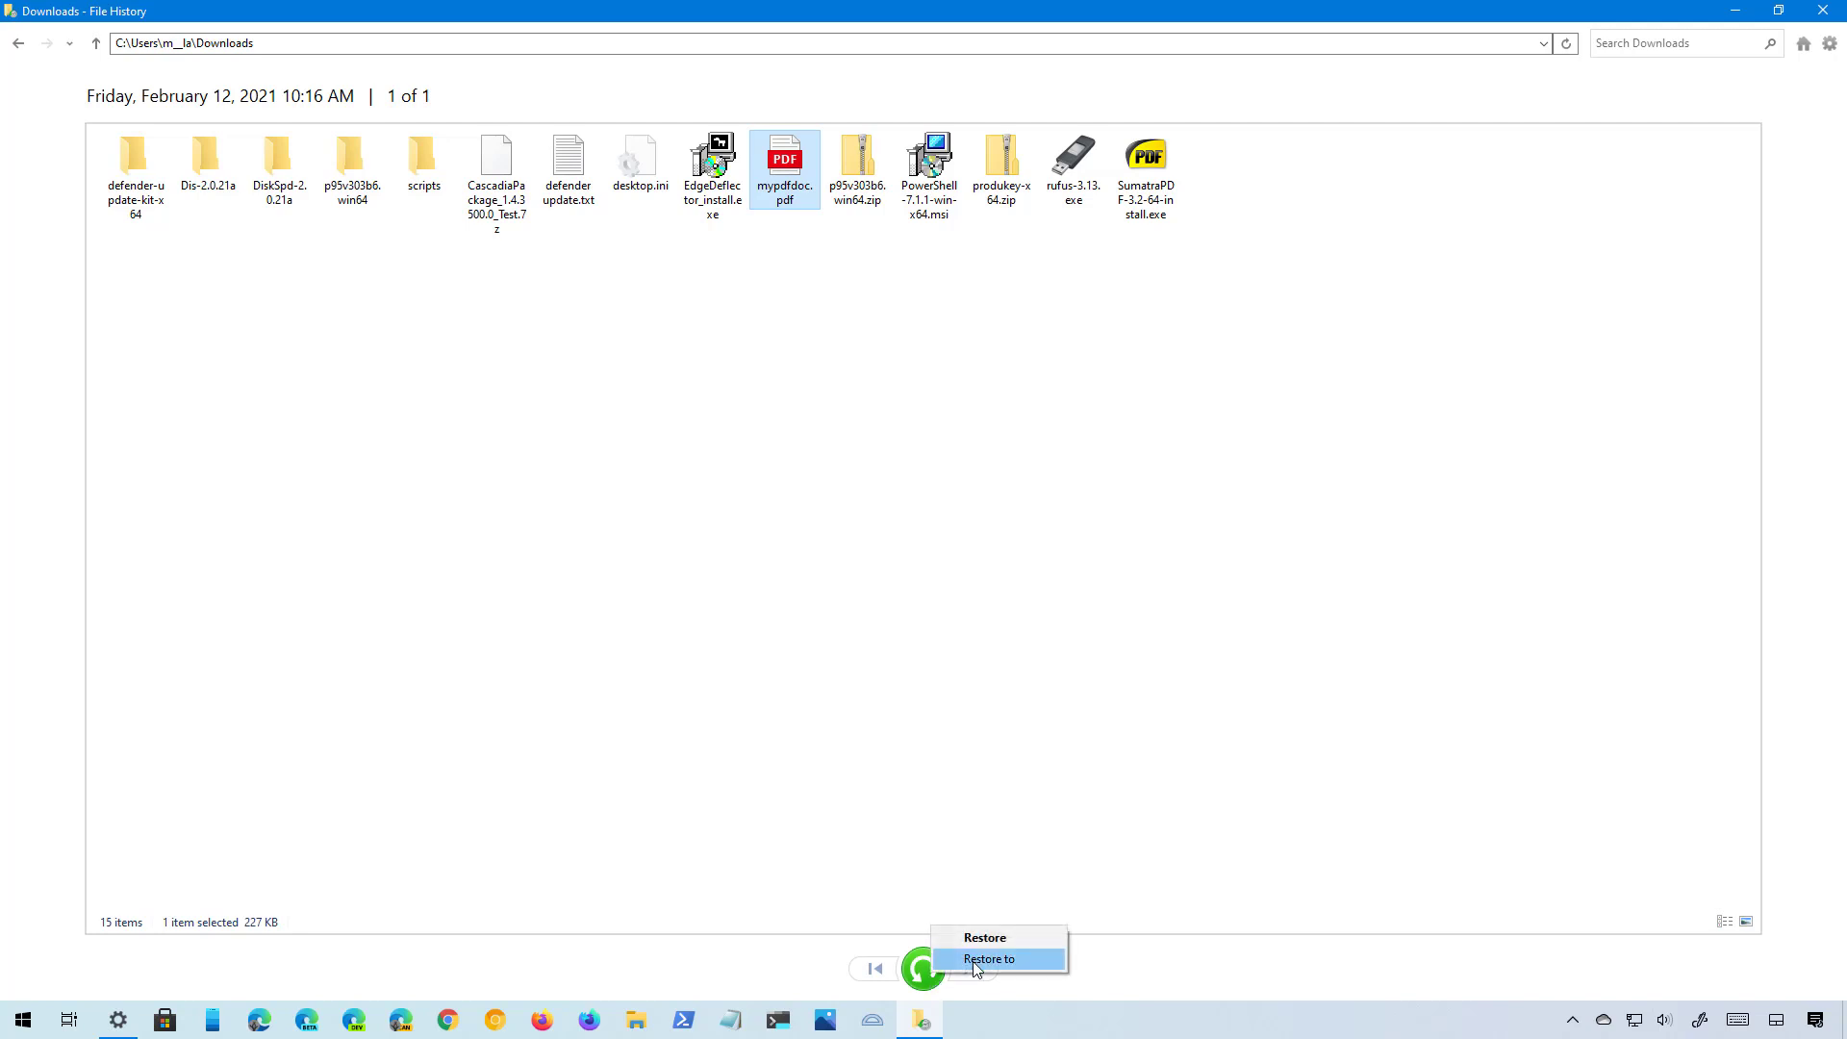
pyautogui.click(973, 961)
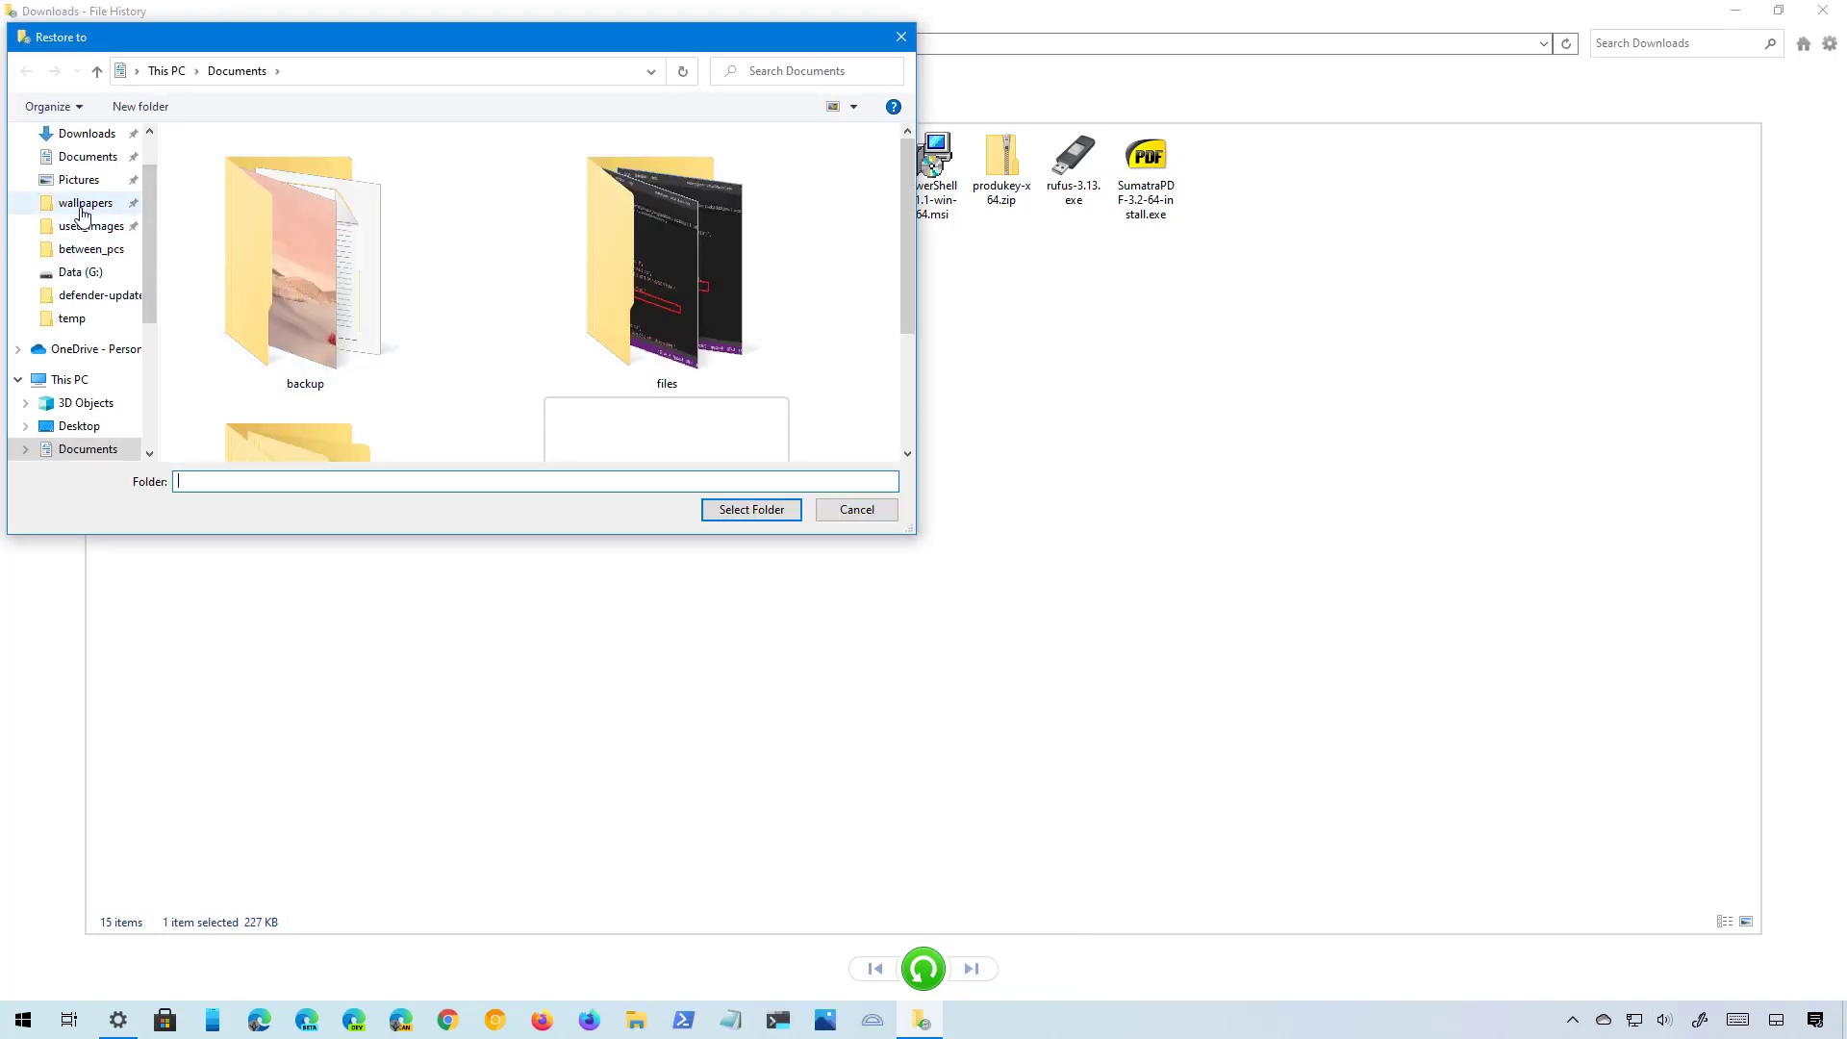
pyautogui.click(107, 272)
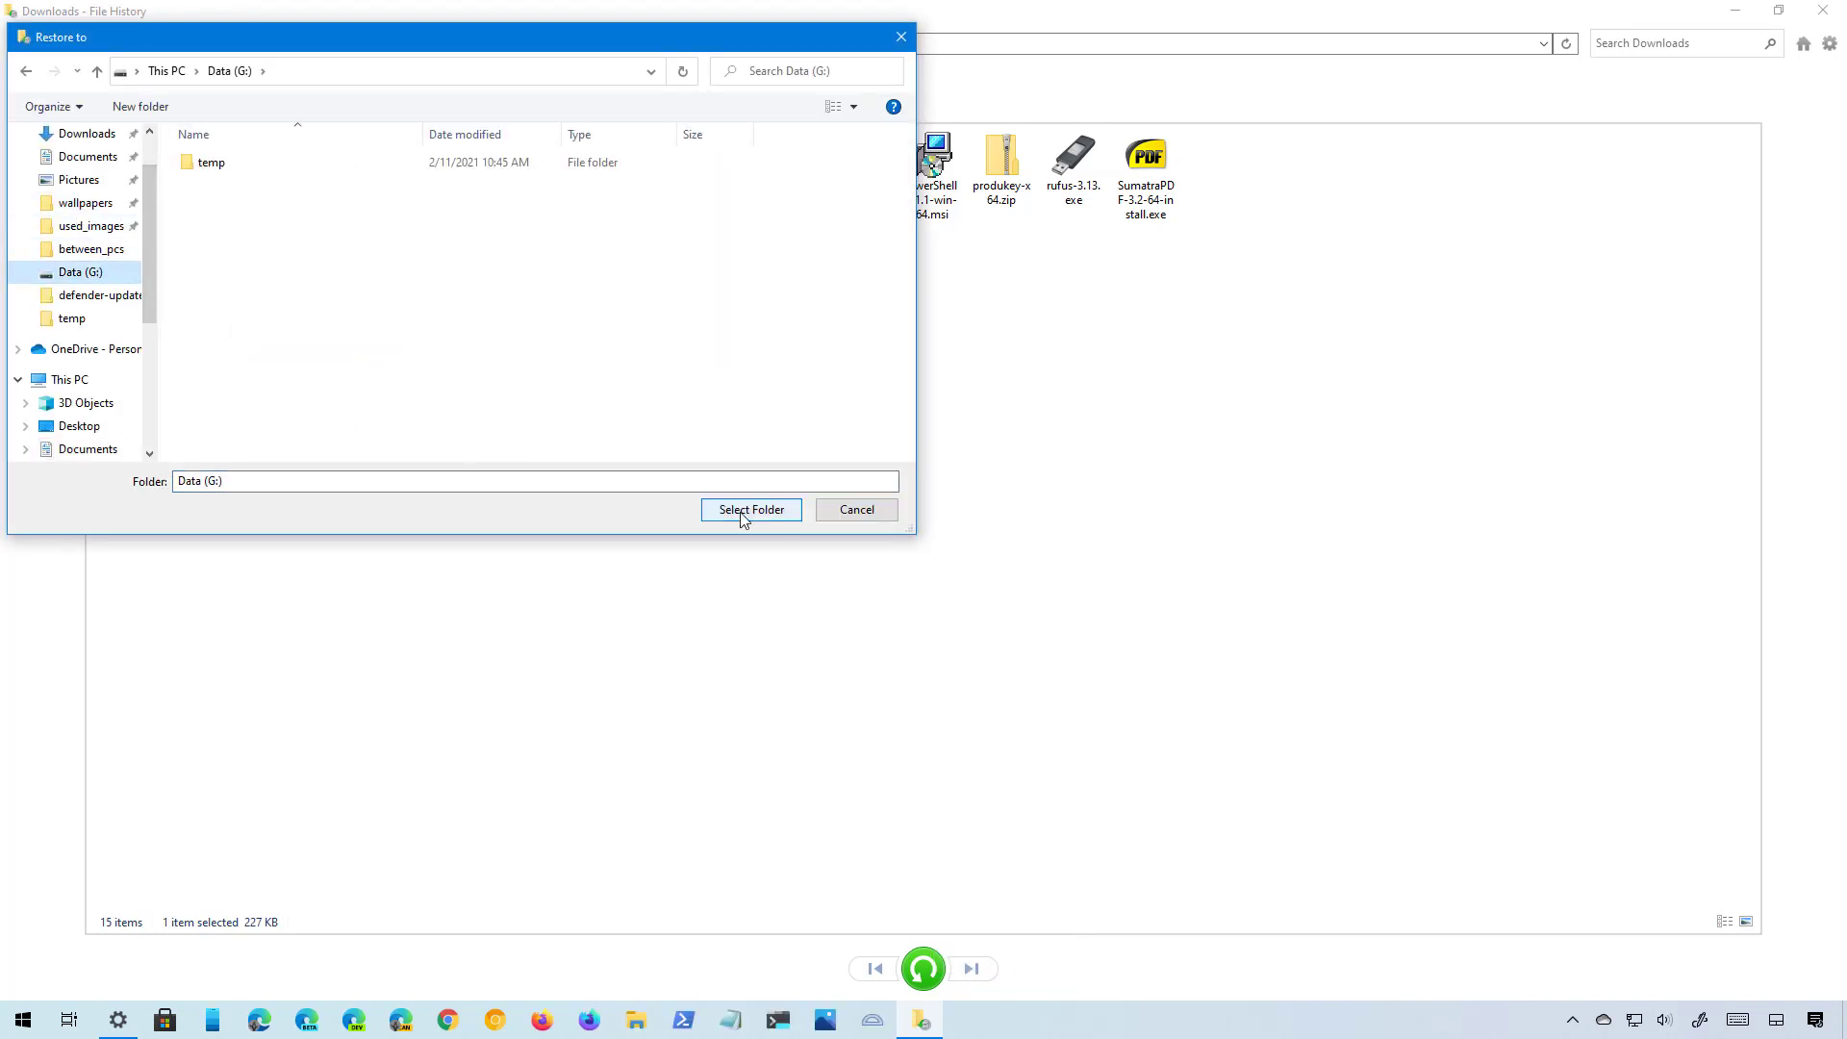
pyautogui.click(744, 519)
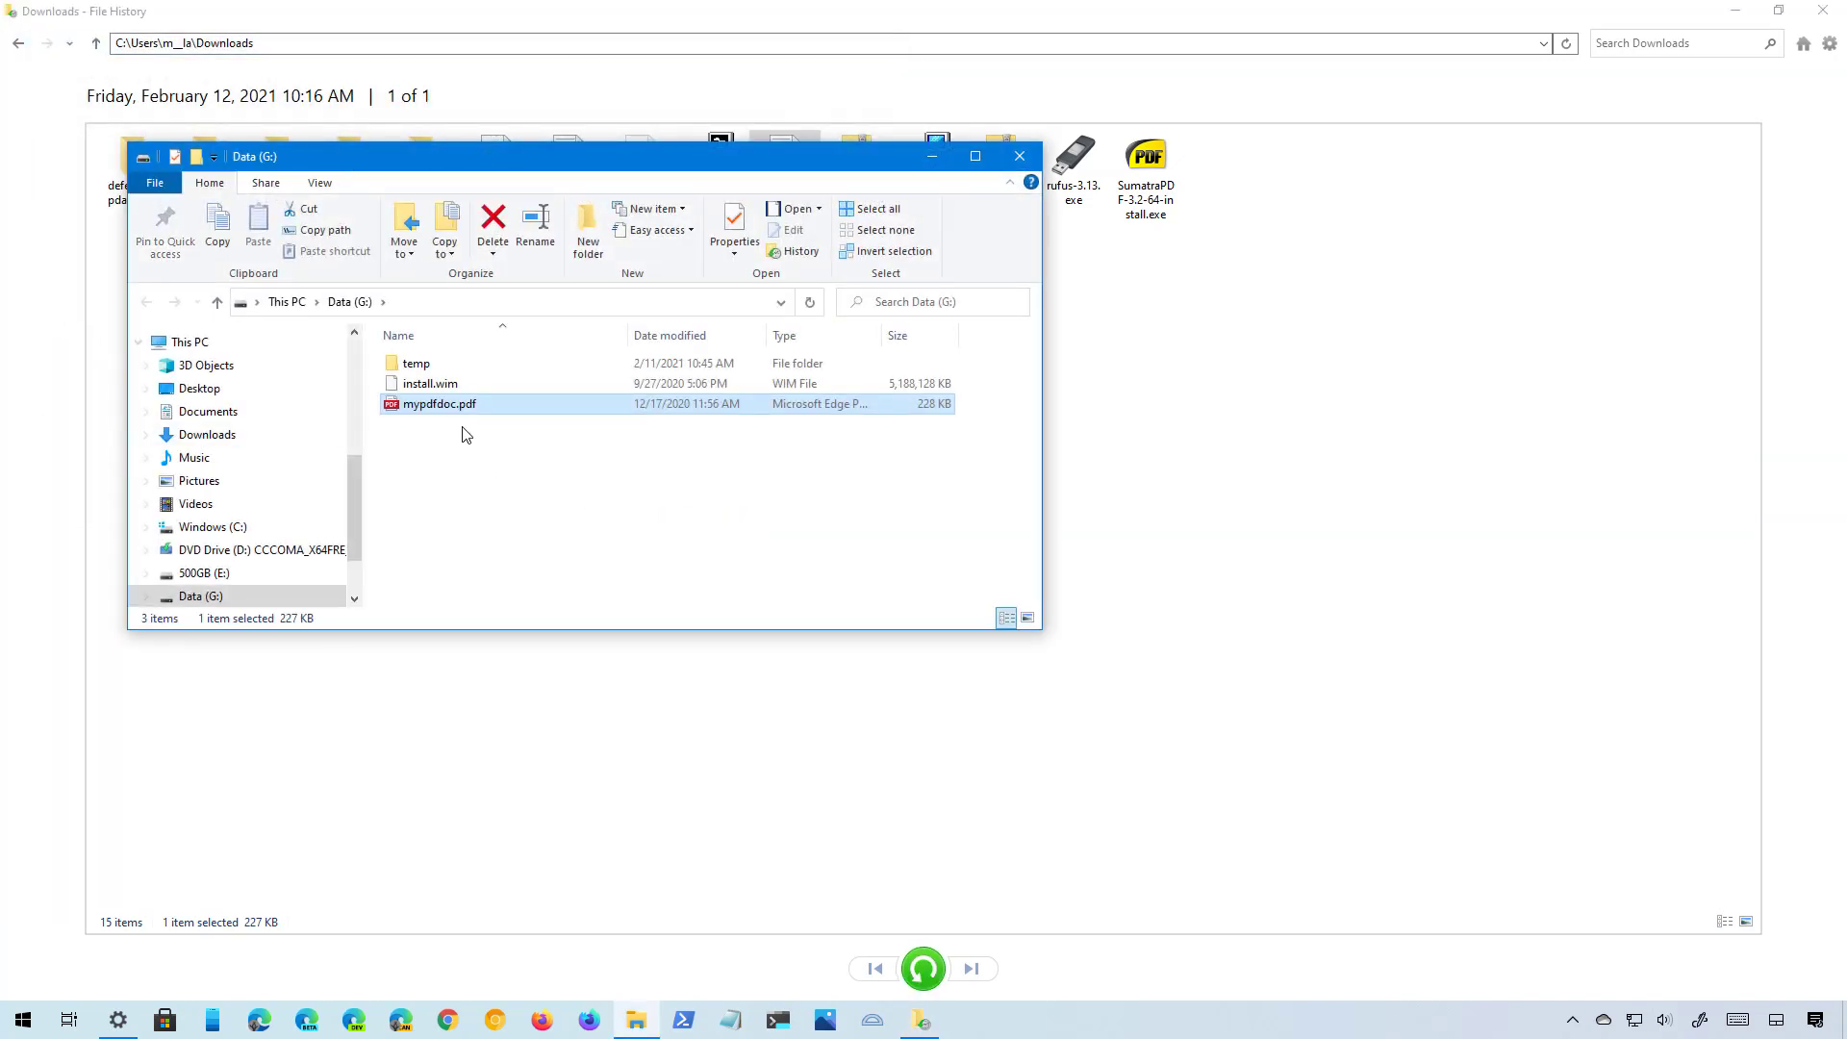
# - Clear the desktop by minimizing the Data (G:) and Settings windows and closing File History
pyautogui.click(931, 156)
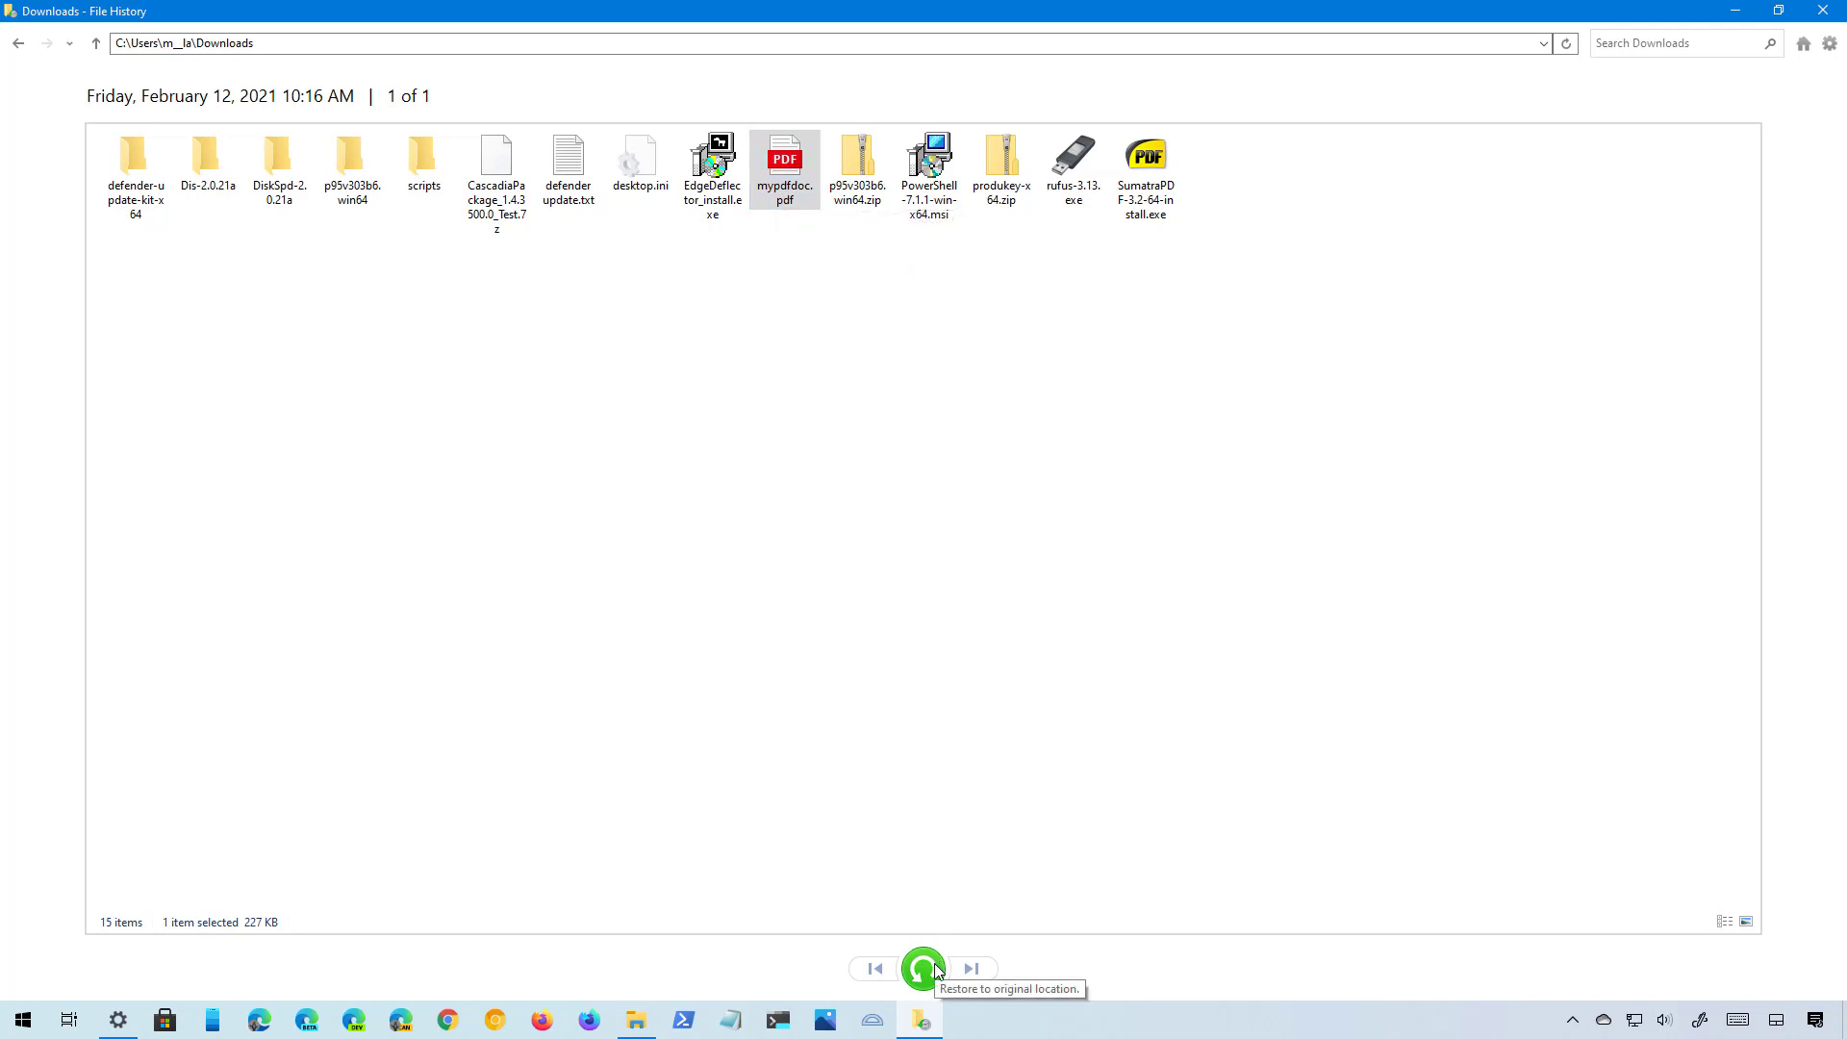
pyautogui.click(1823, 10)
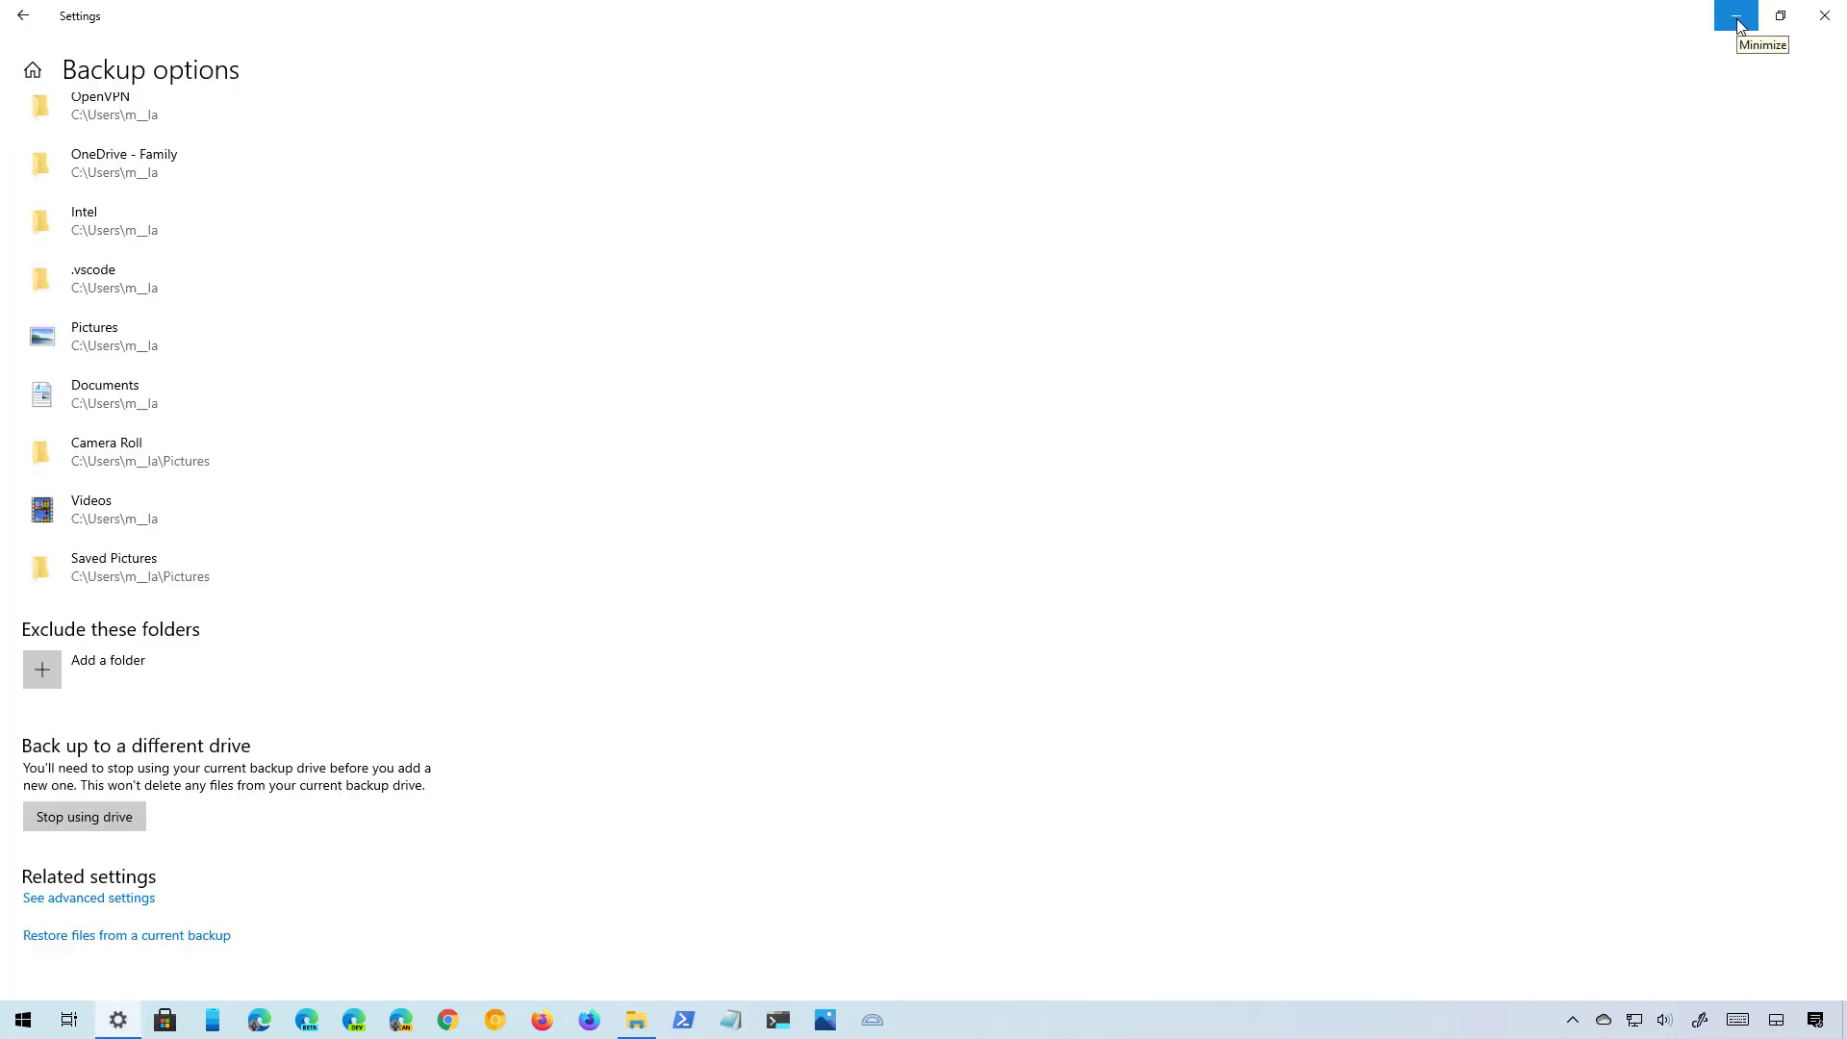
pyautogui.click(1738, 18)
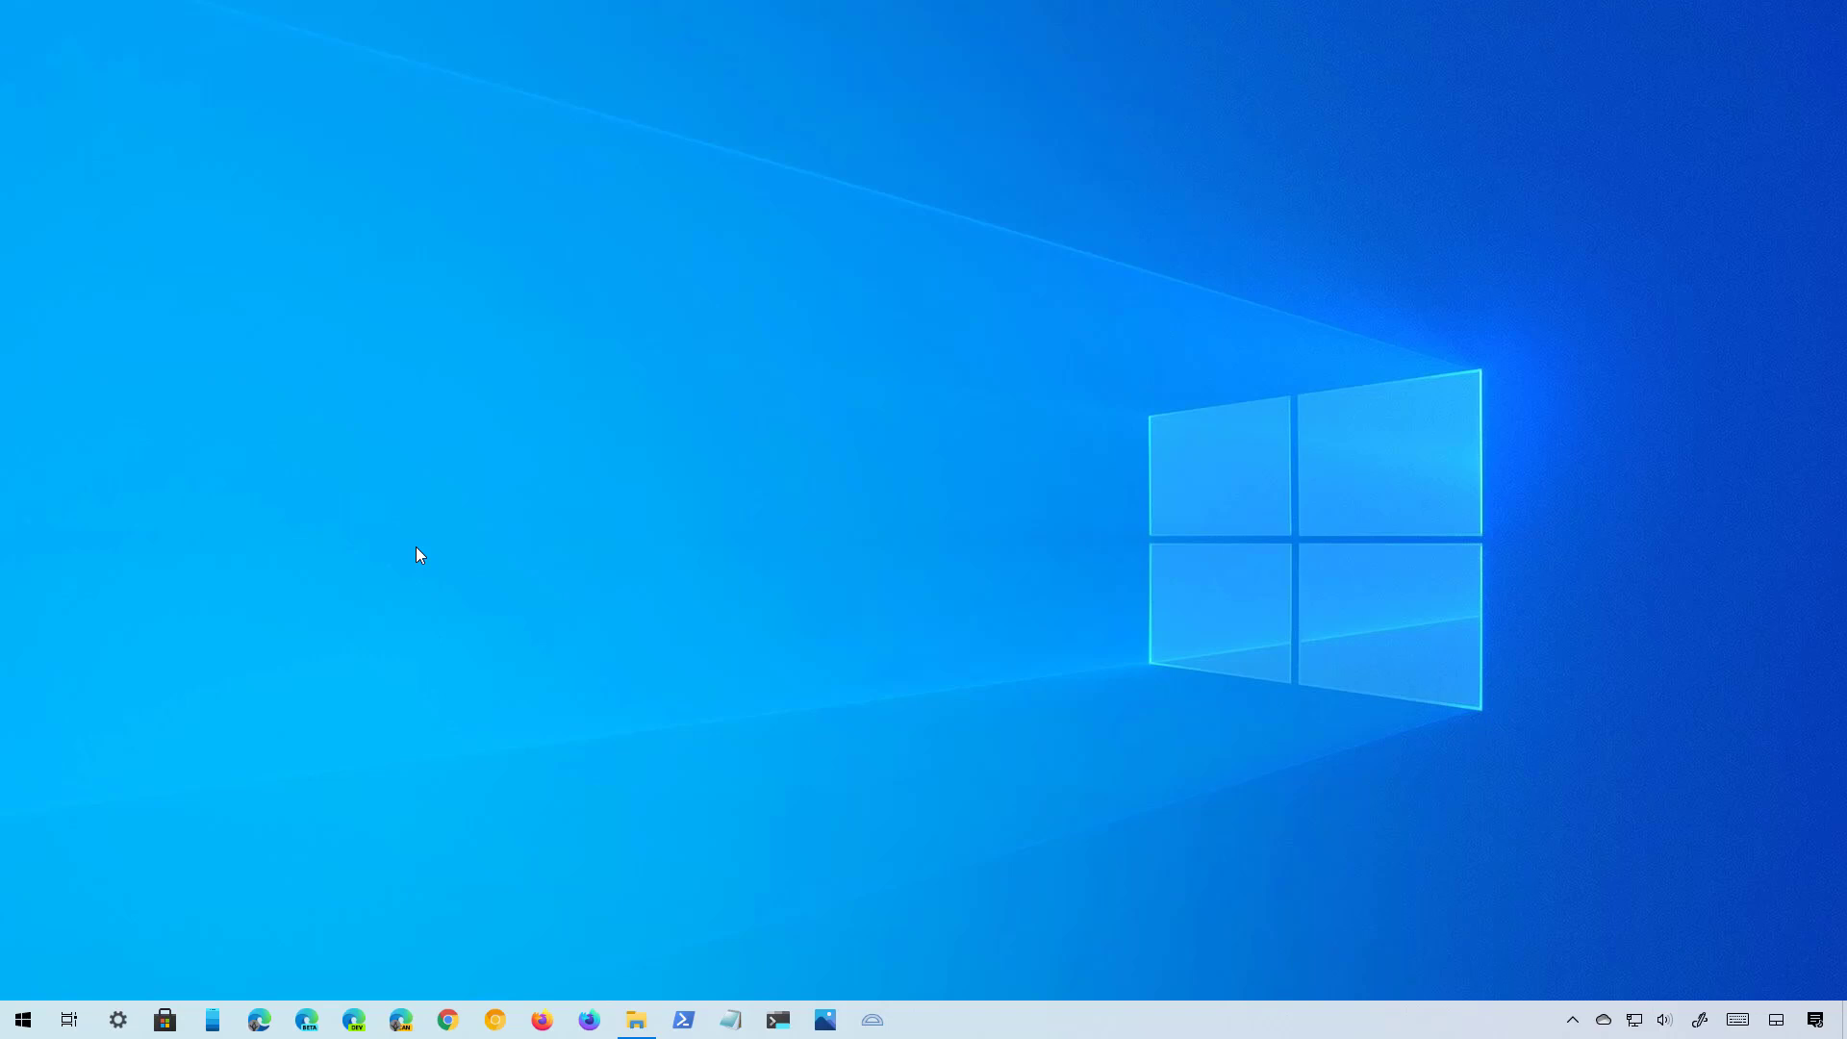
# - Set the network share \\DESKTOP-120KSRP\files as the File History backup drive in the Backup settings
pyautogui.press('super+i')
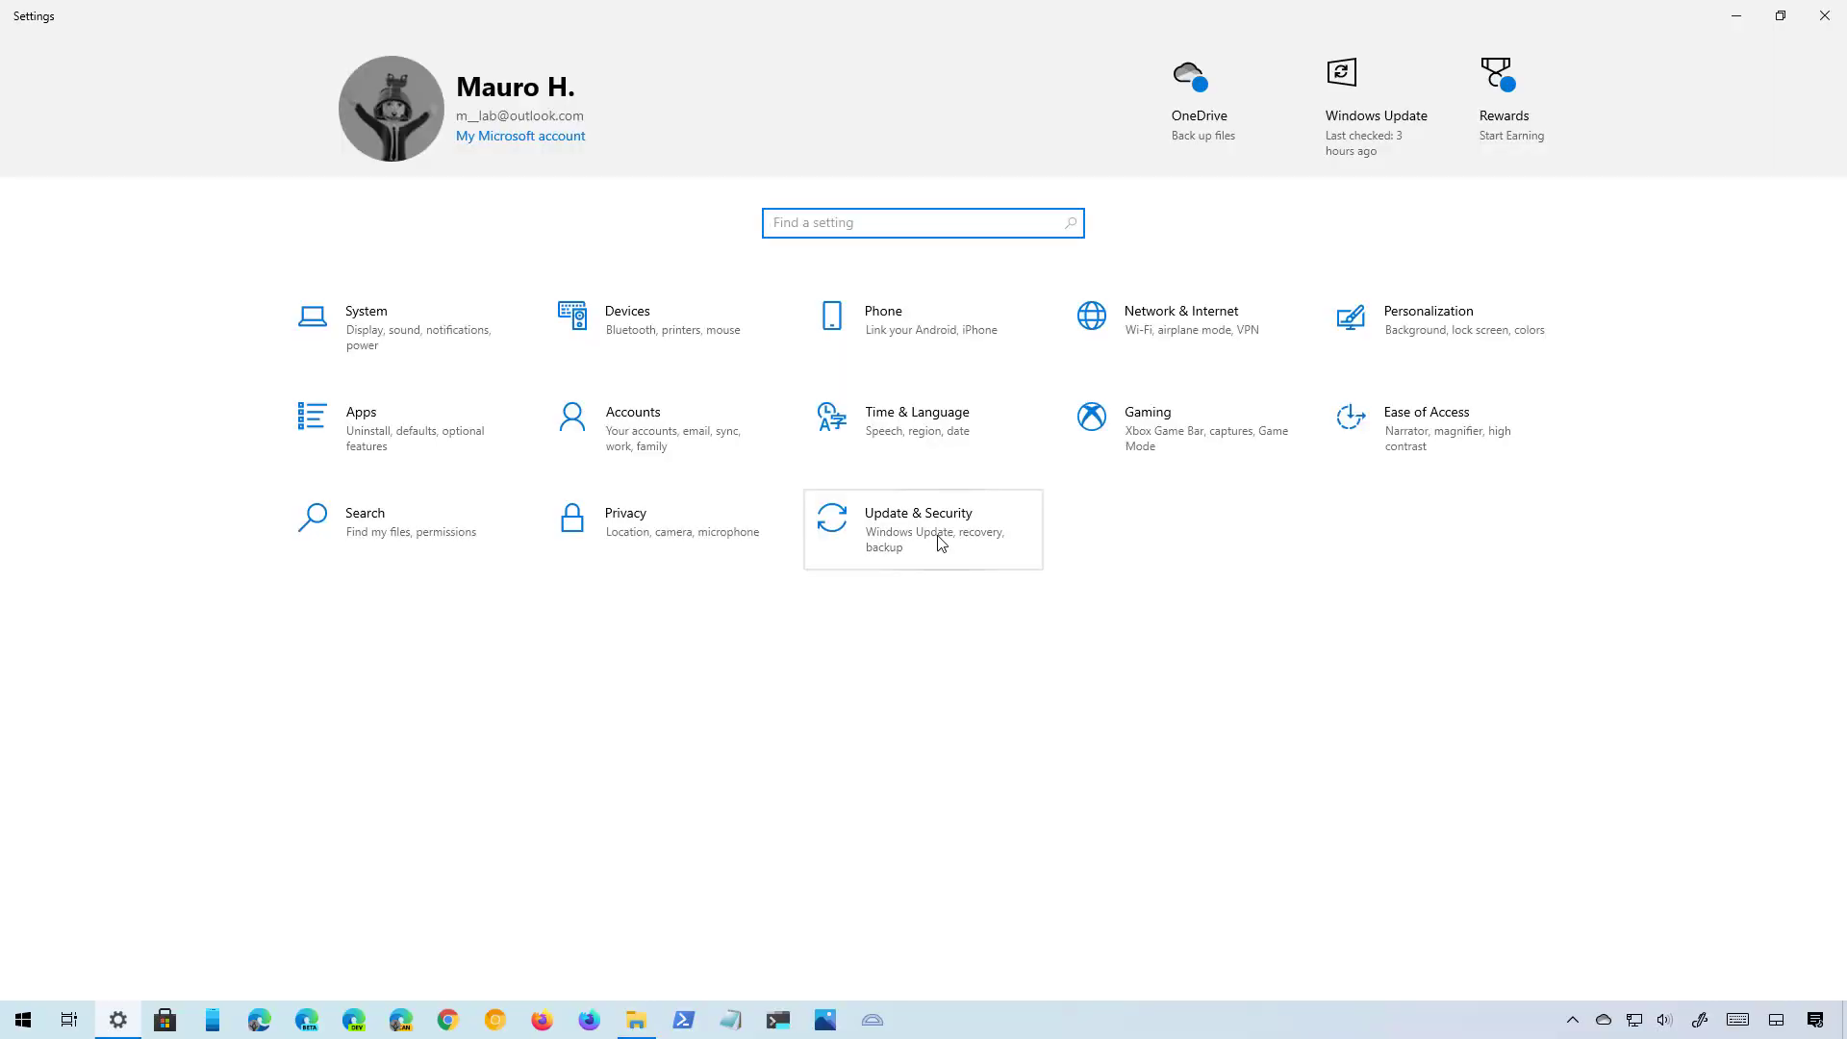
pyautogui.click(941, 544)
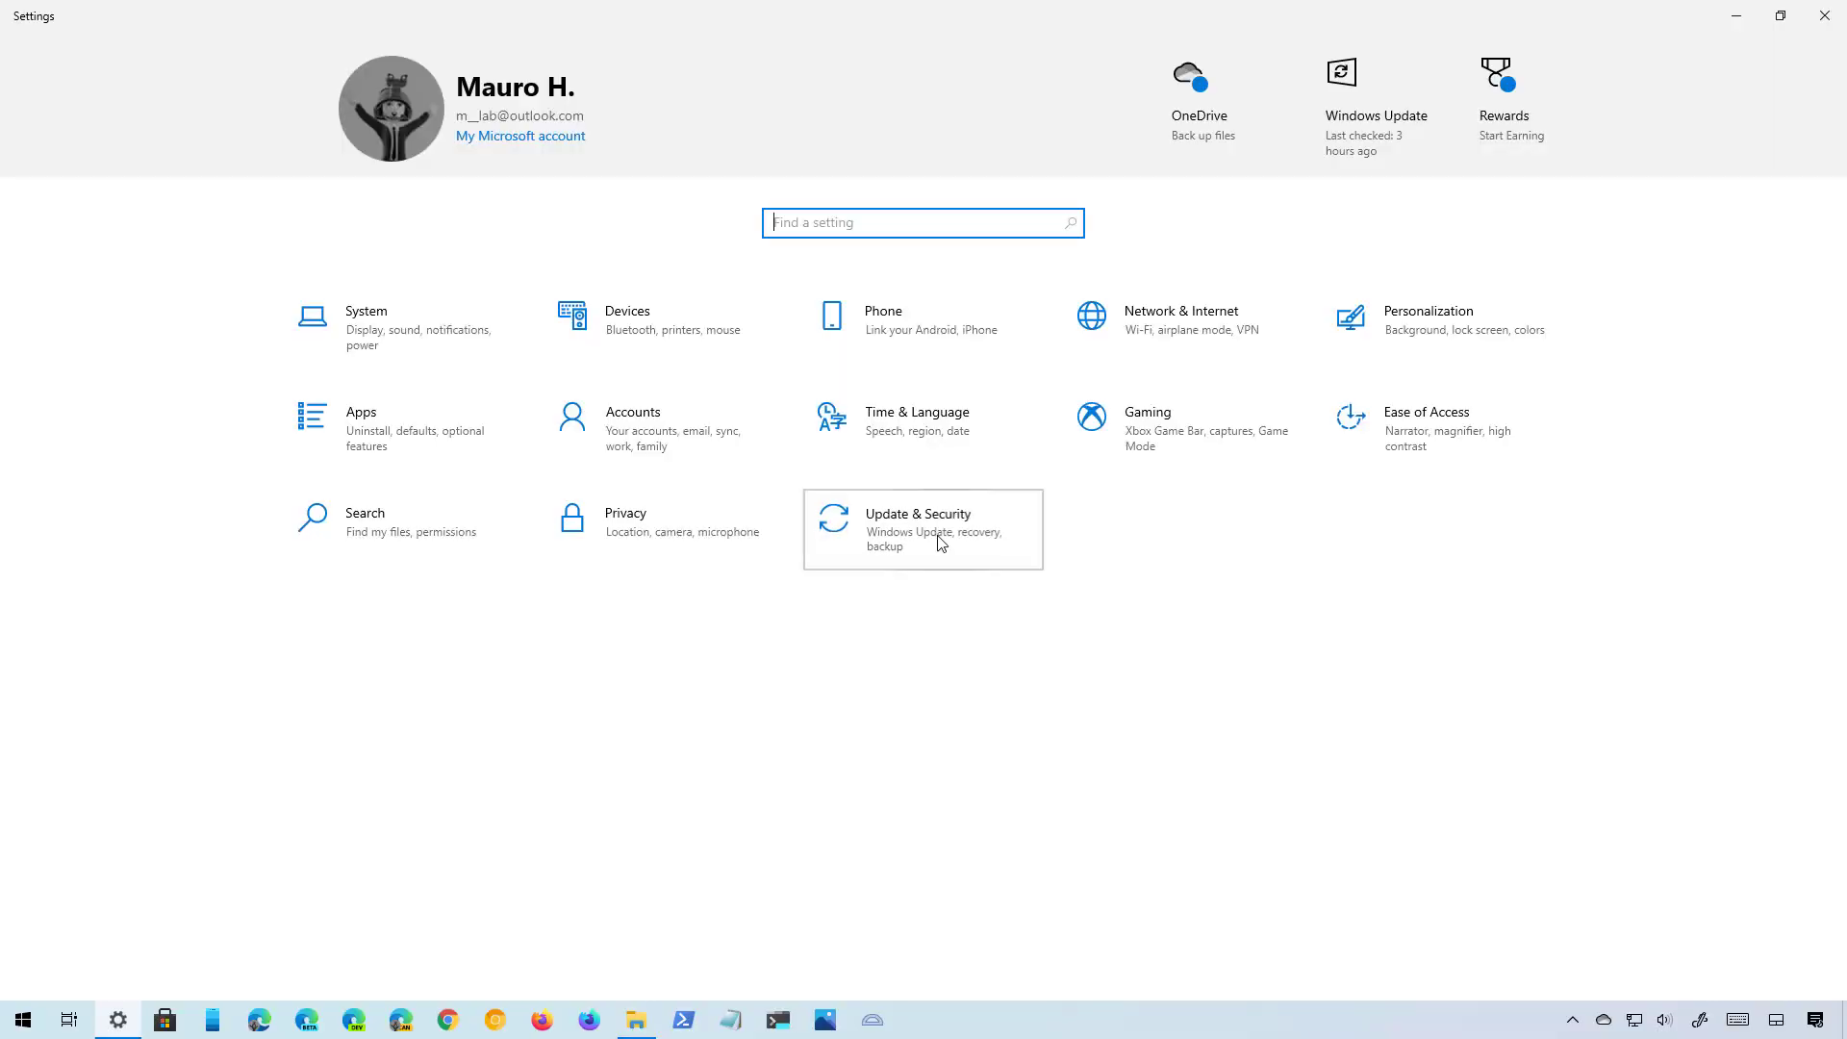
pyautogui.click(119, 362)
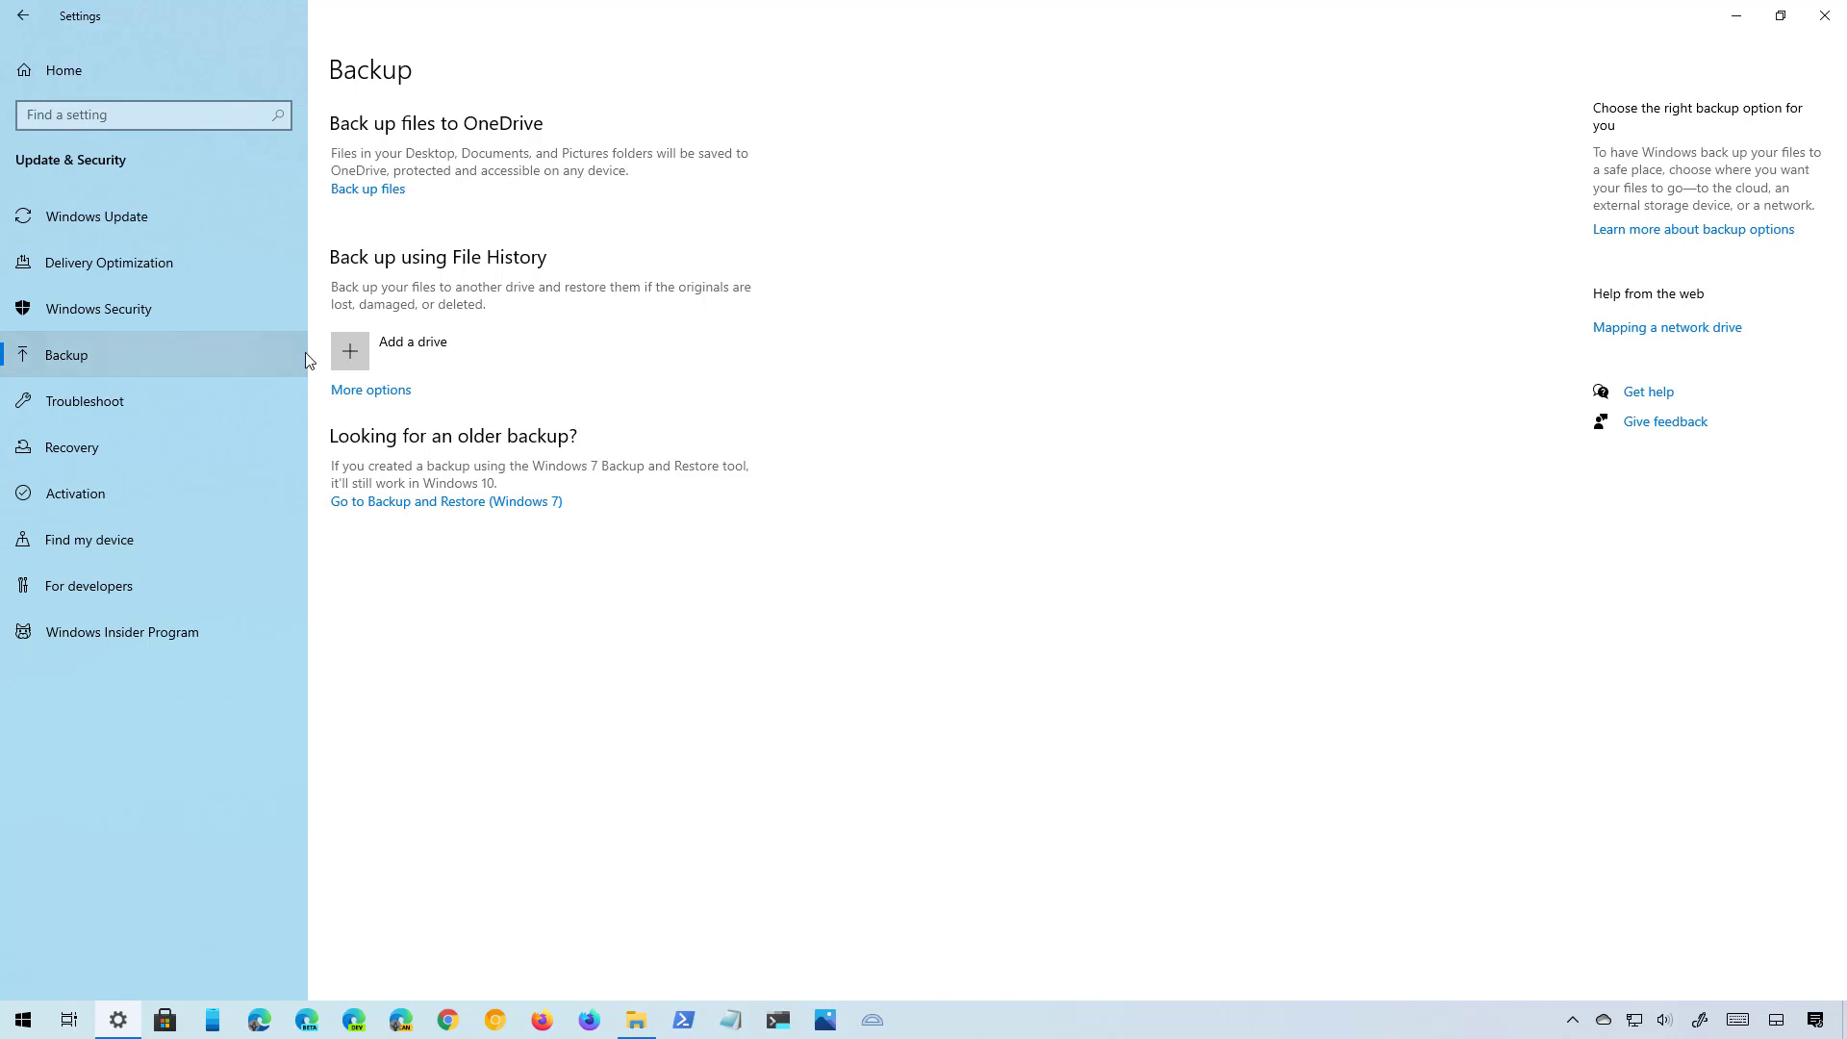
pyautogui.click(475, 361)
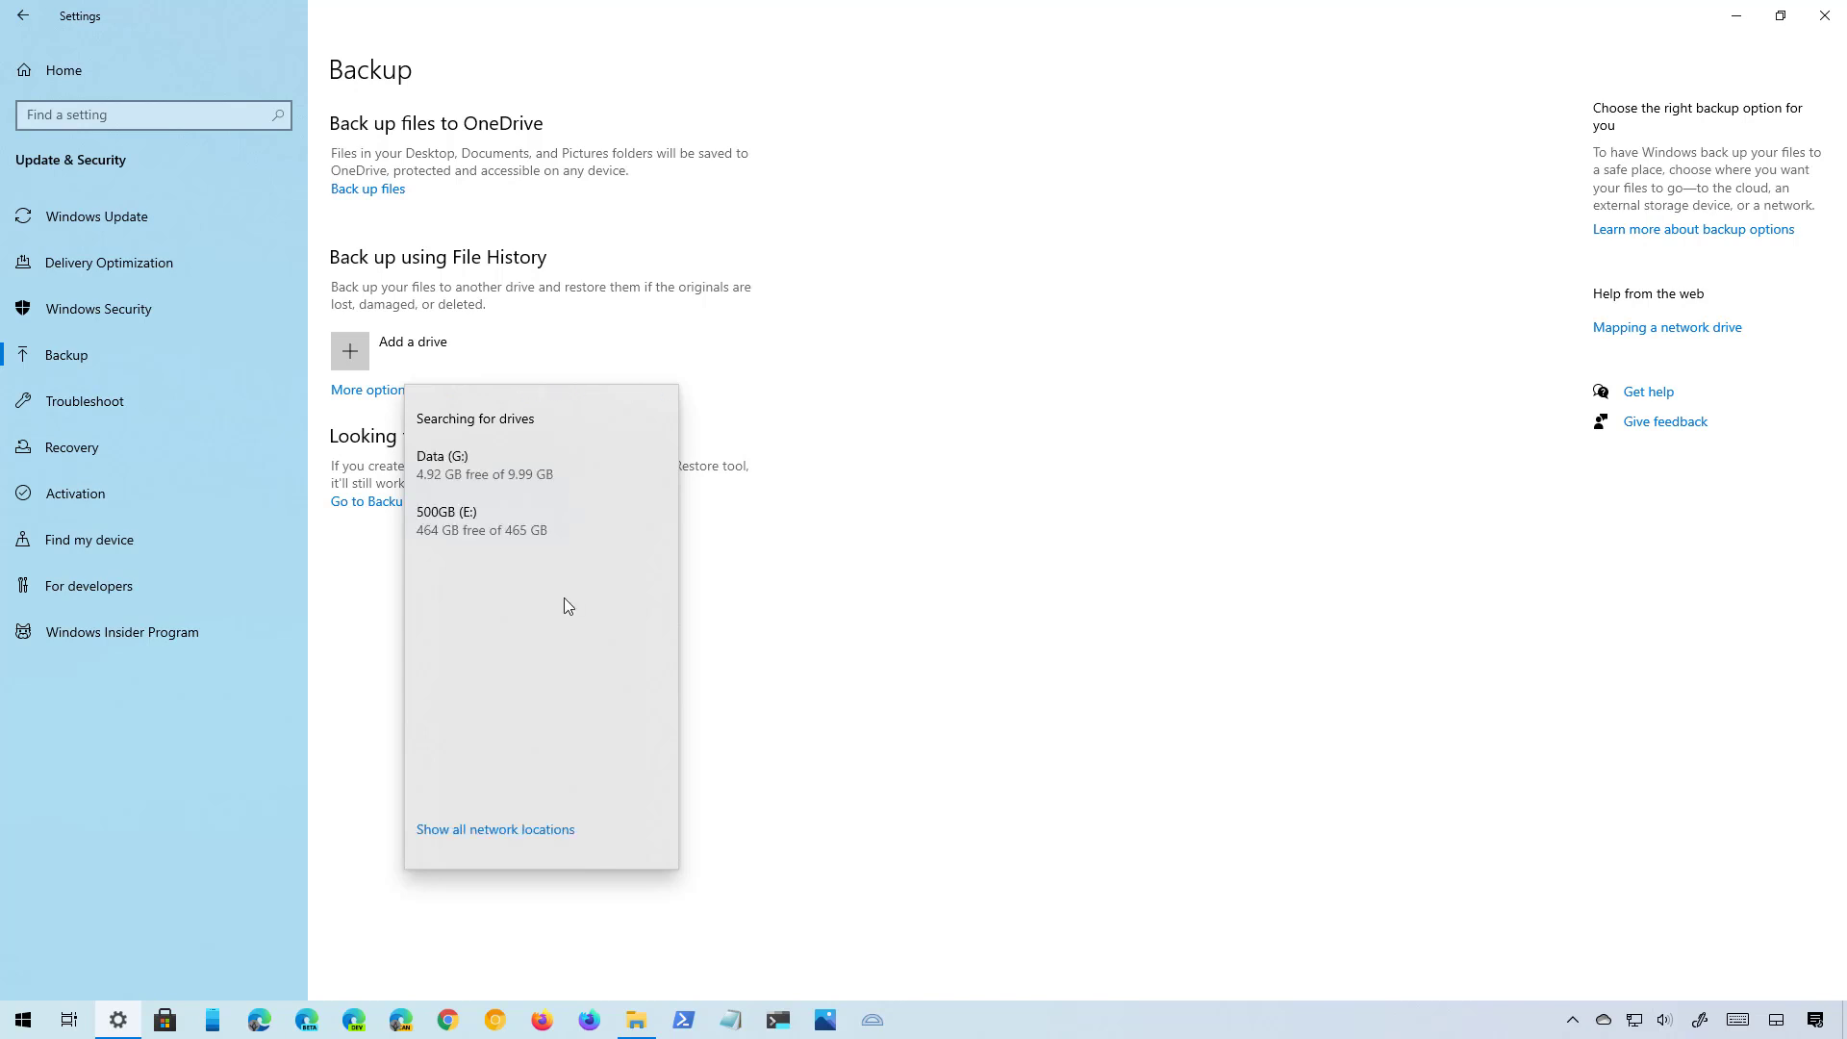
pyautogui.click(488, 833)
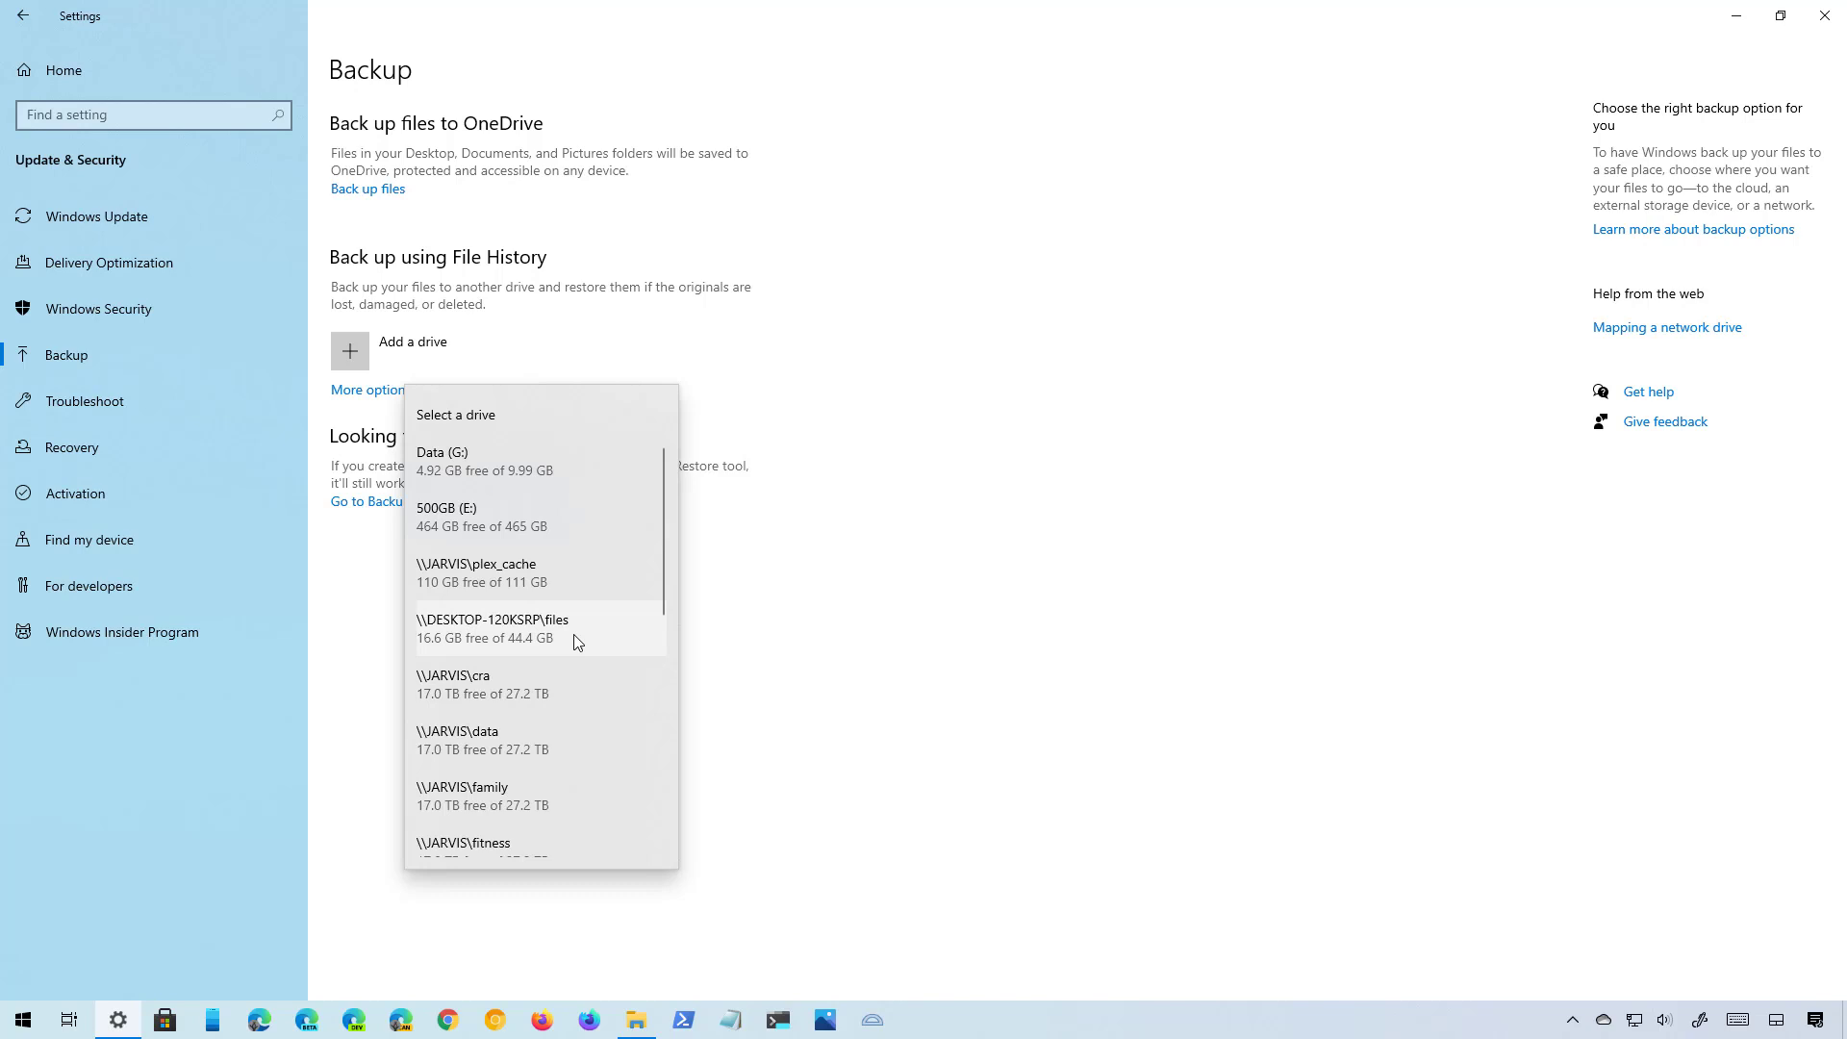
pyautogui.click(577, 642)
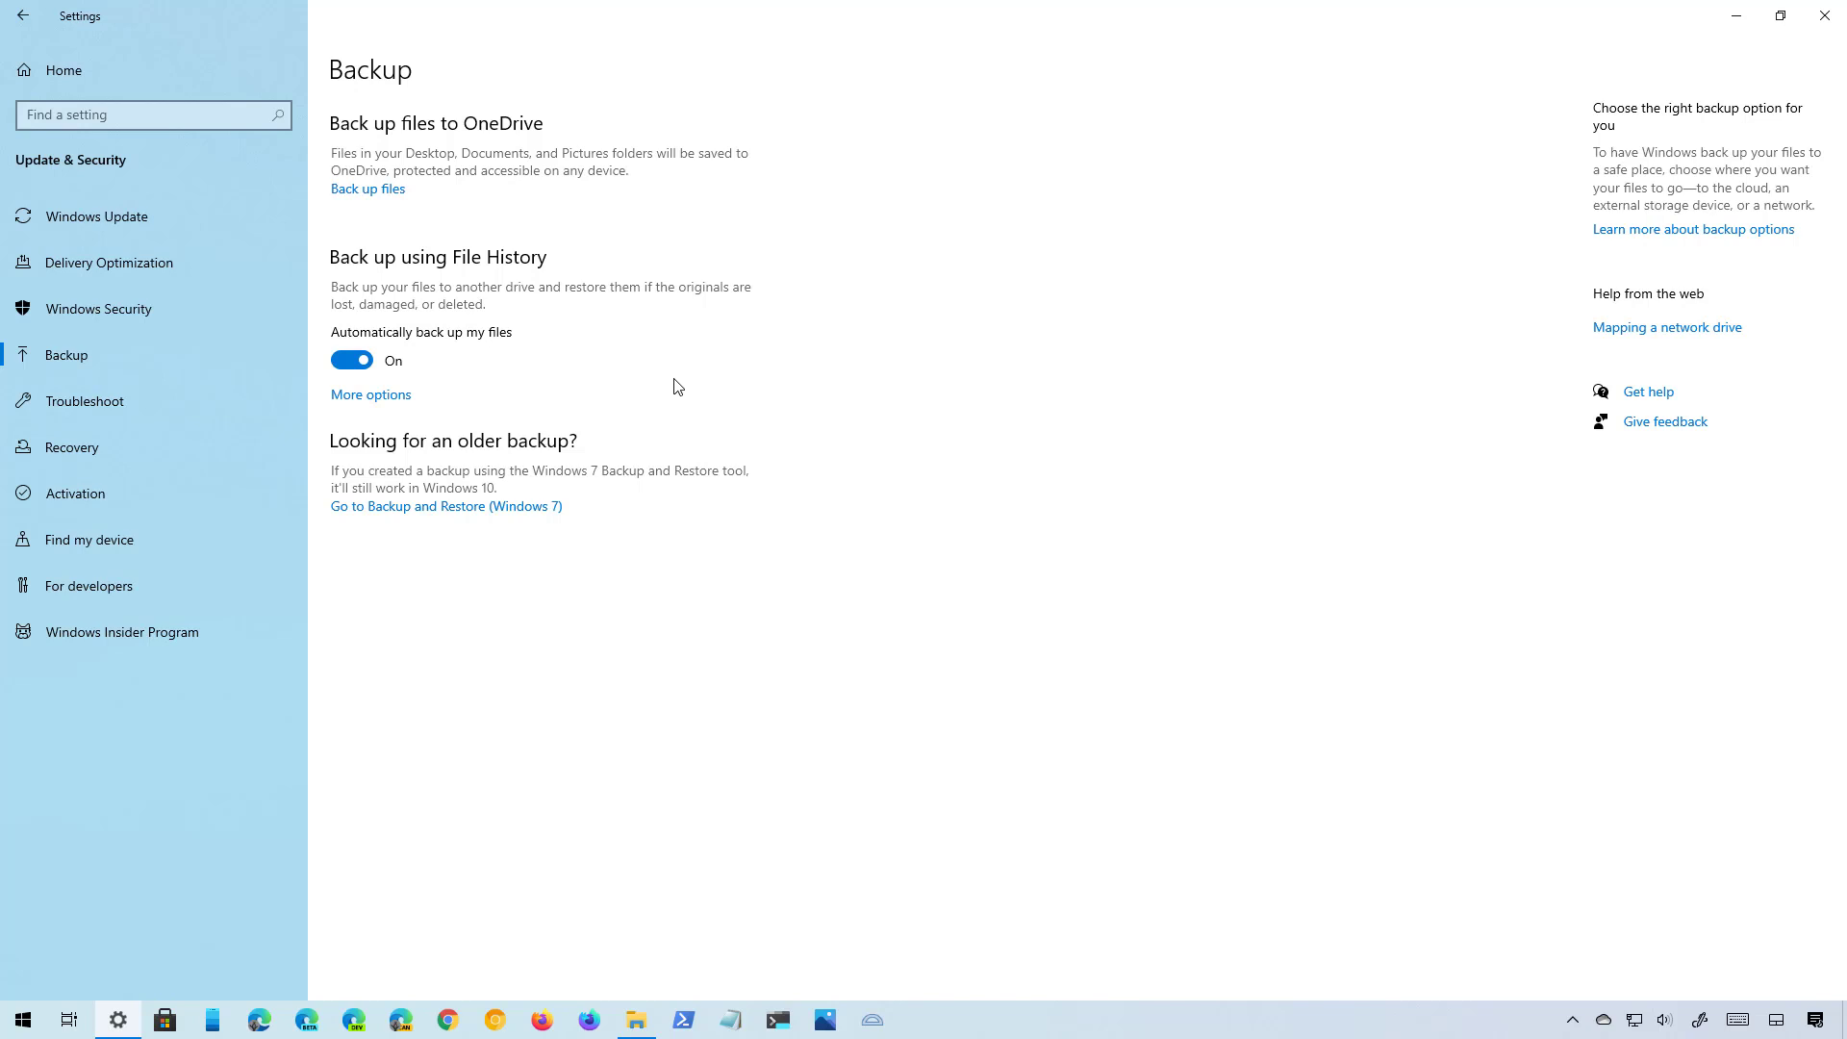
# - Browse the network to DESKTOP-120KSRP in File Explorer to view its shared folder, and minimize the window
pyautogui.click(639, 1029)
pyautogui.click(276, 579)
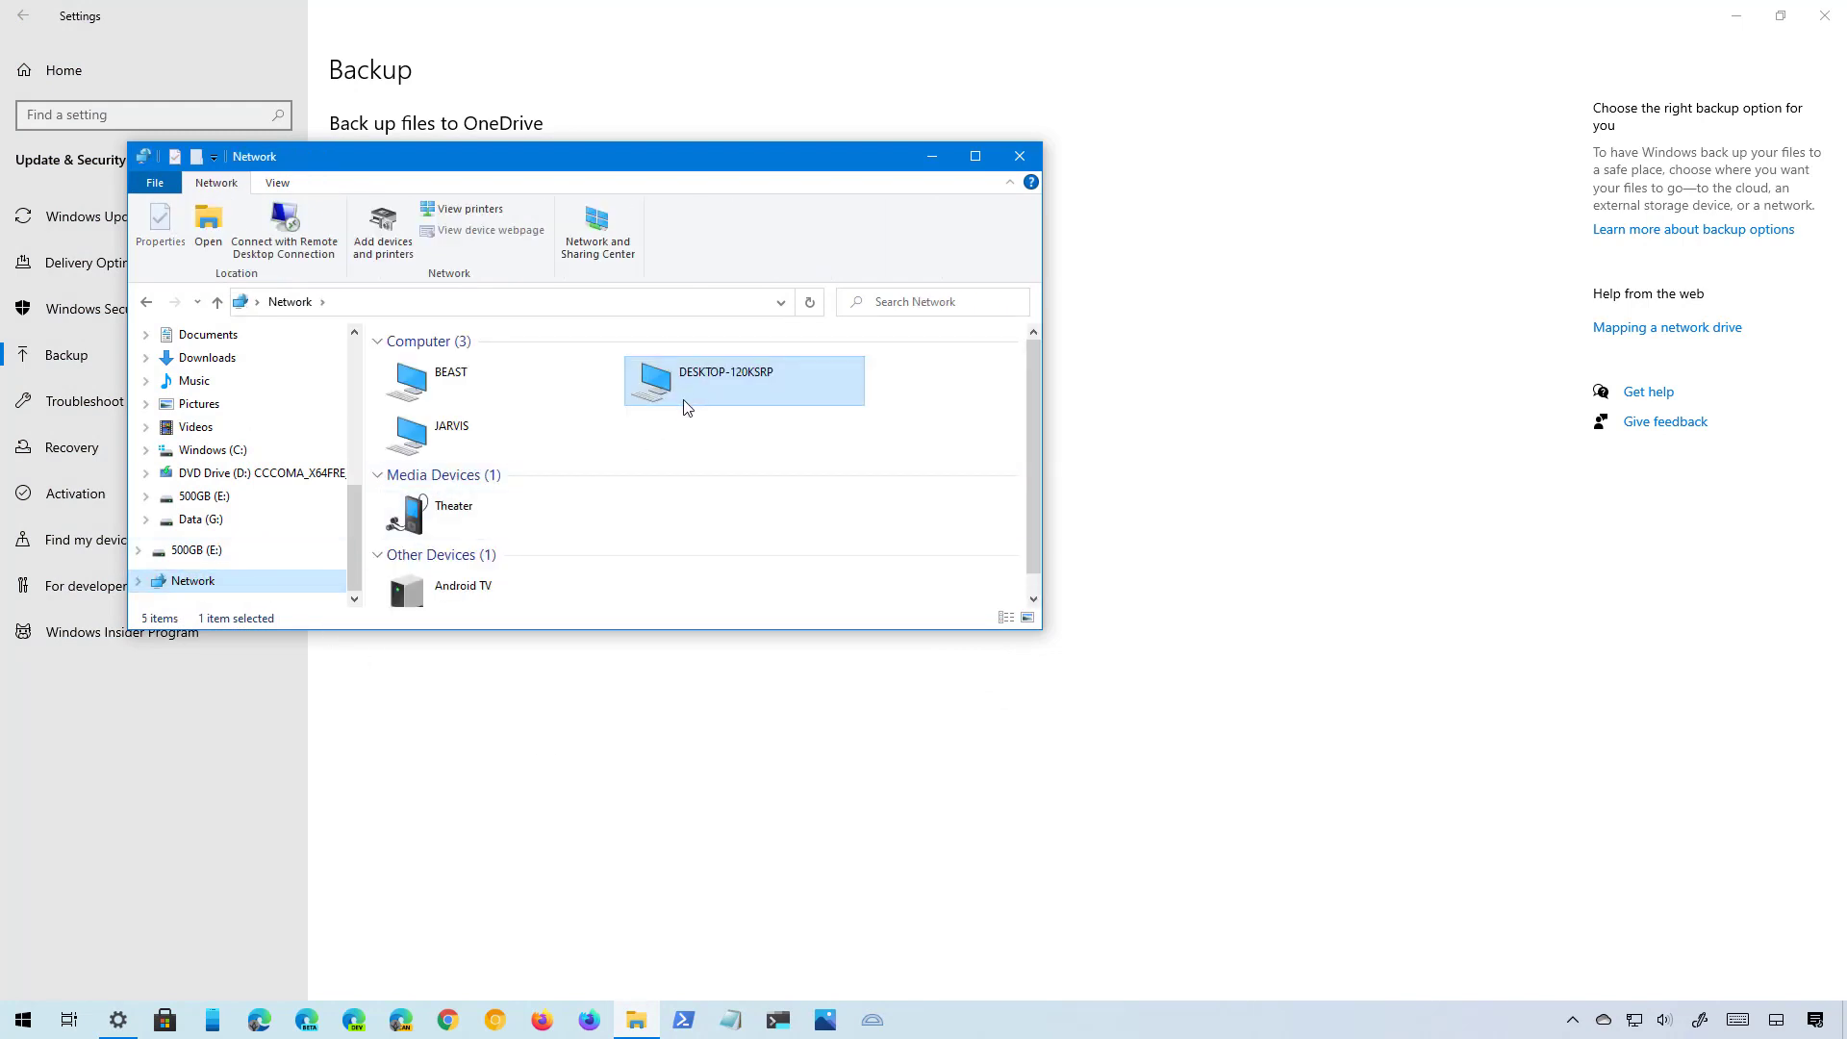
pyautogui.doubleClick(700, 385)
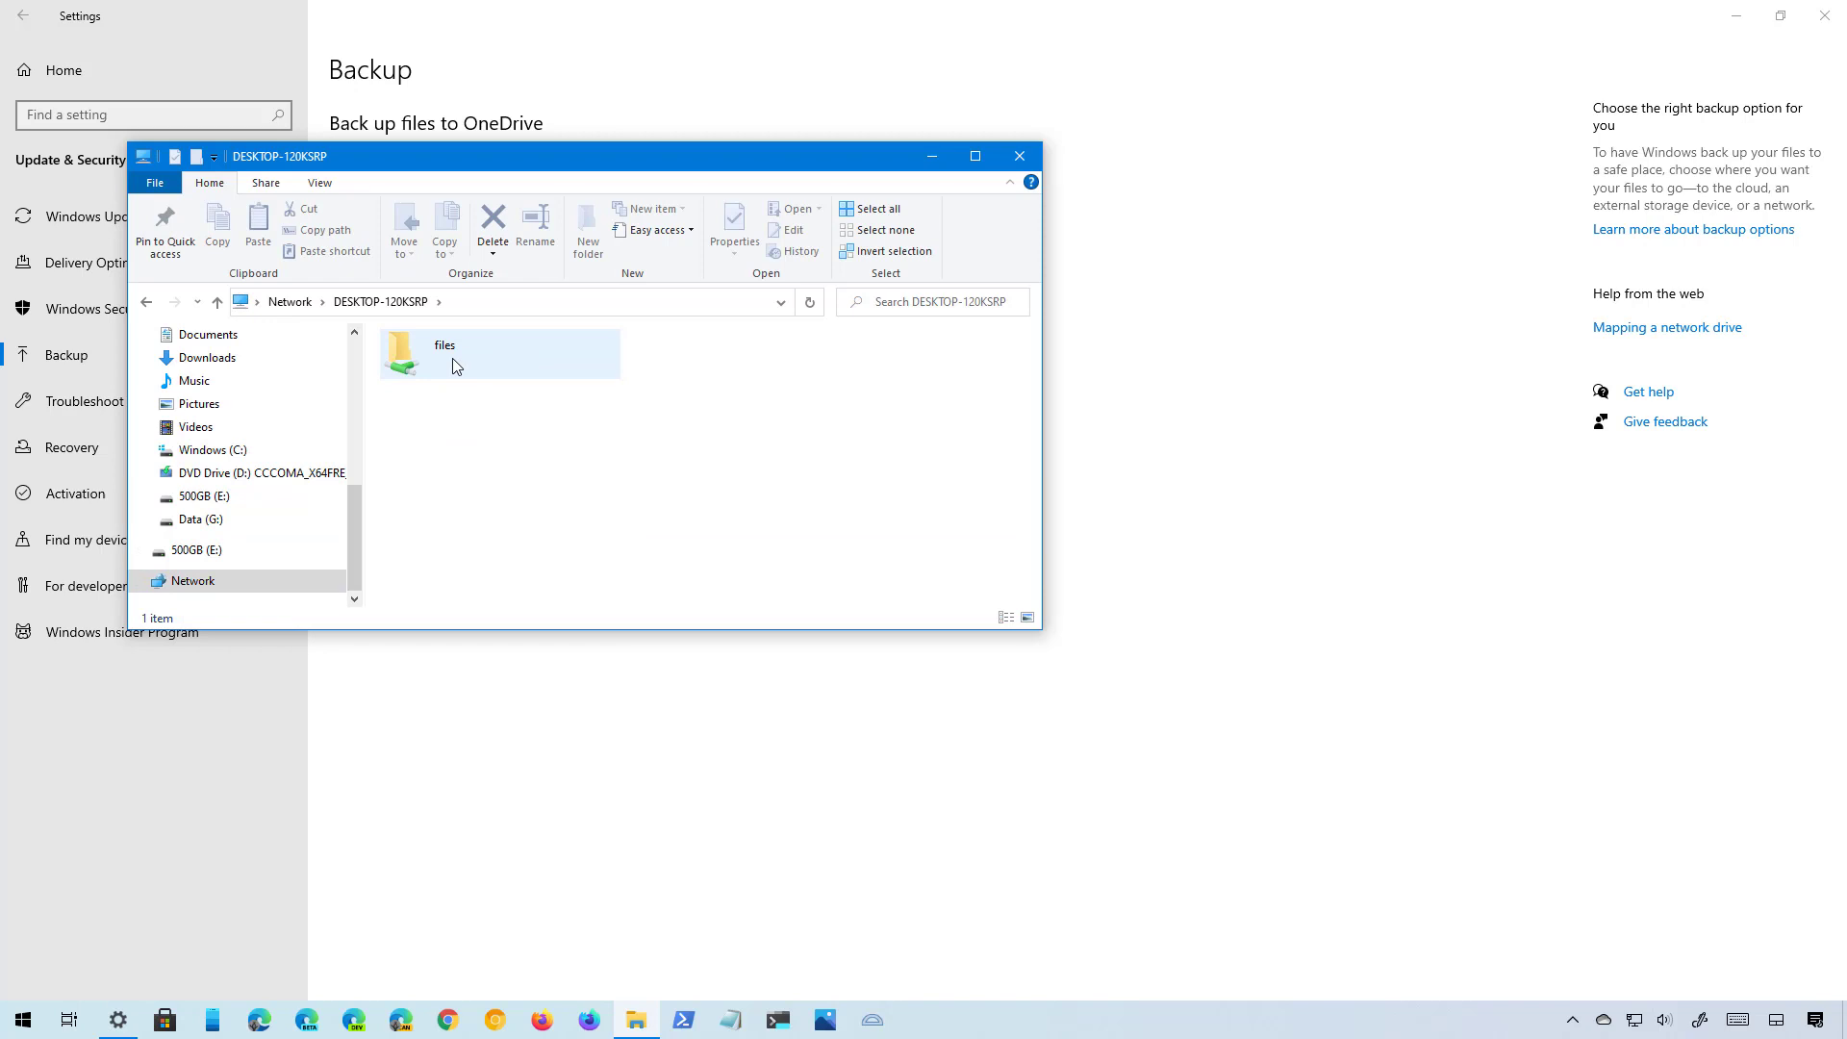
pyautogui.click(931, 156)
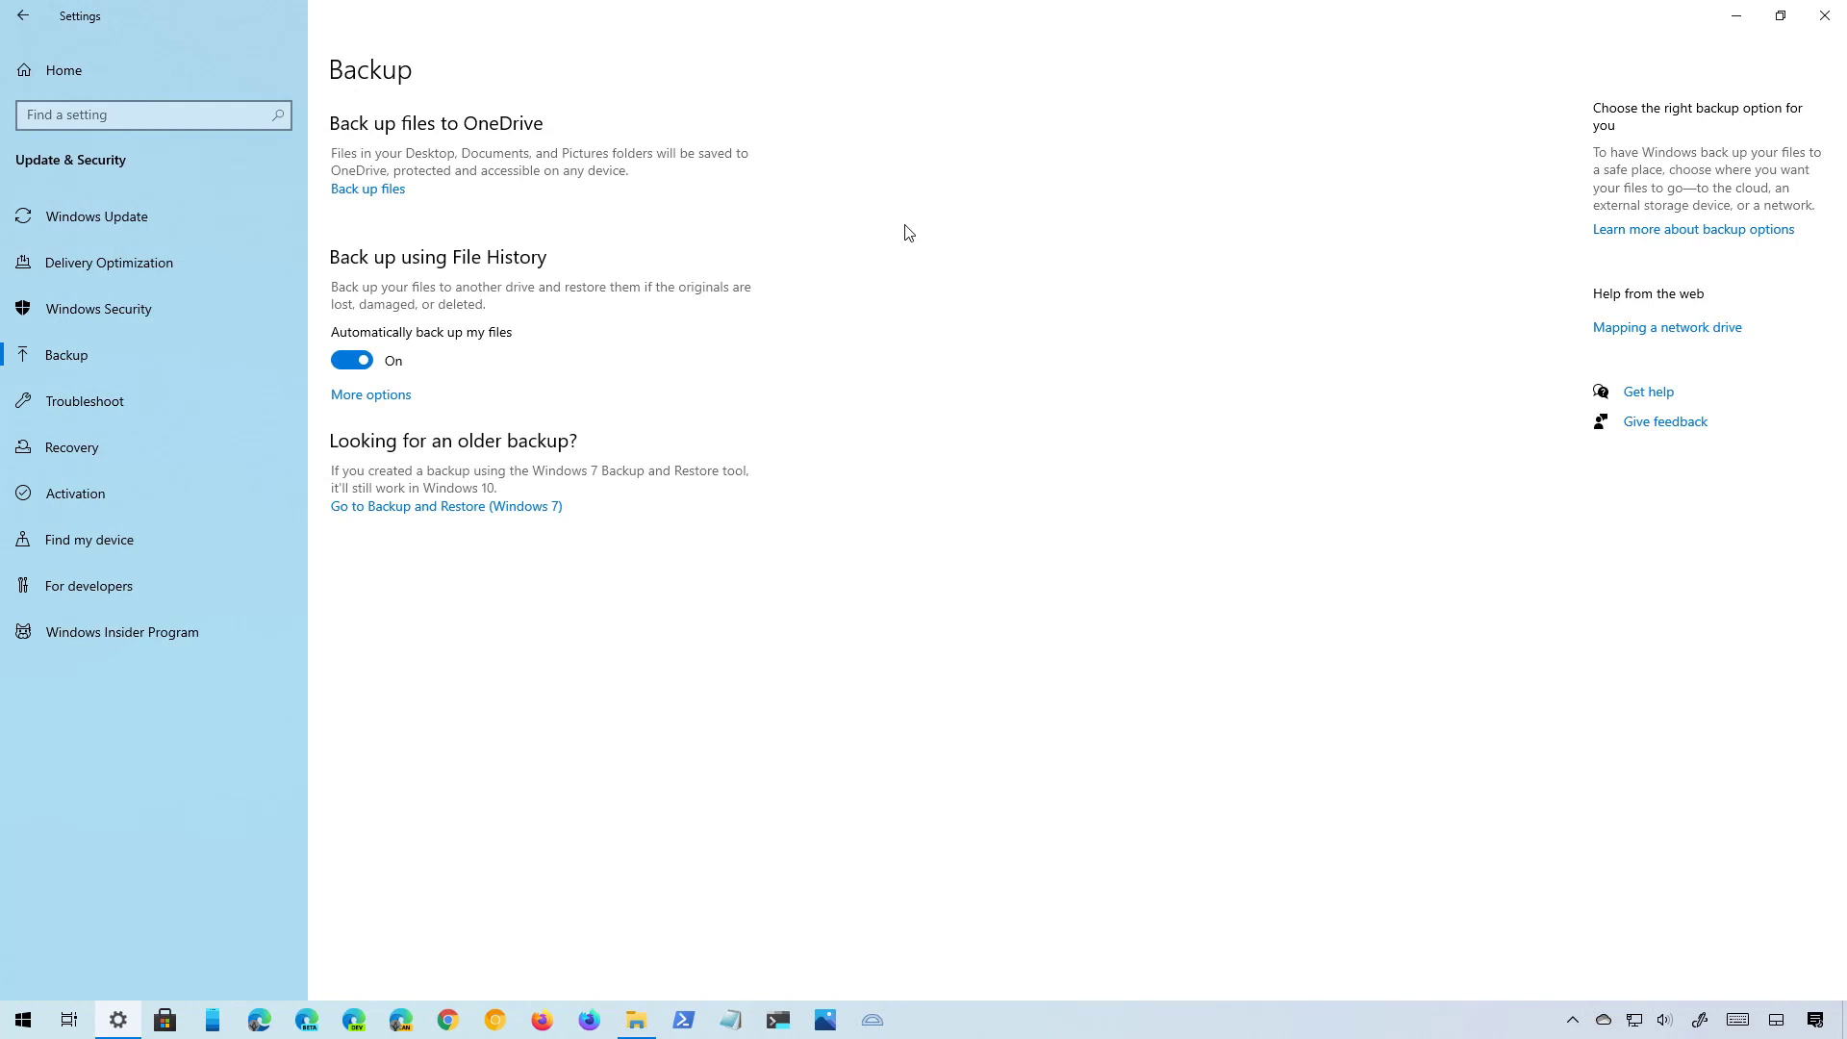
# - Open the File History backup options and review the backup frequency, retention choices and folder lists
pyautogui.click(379, 398)
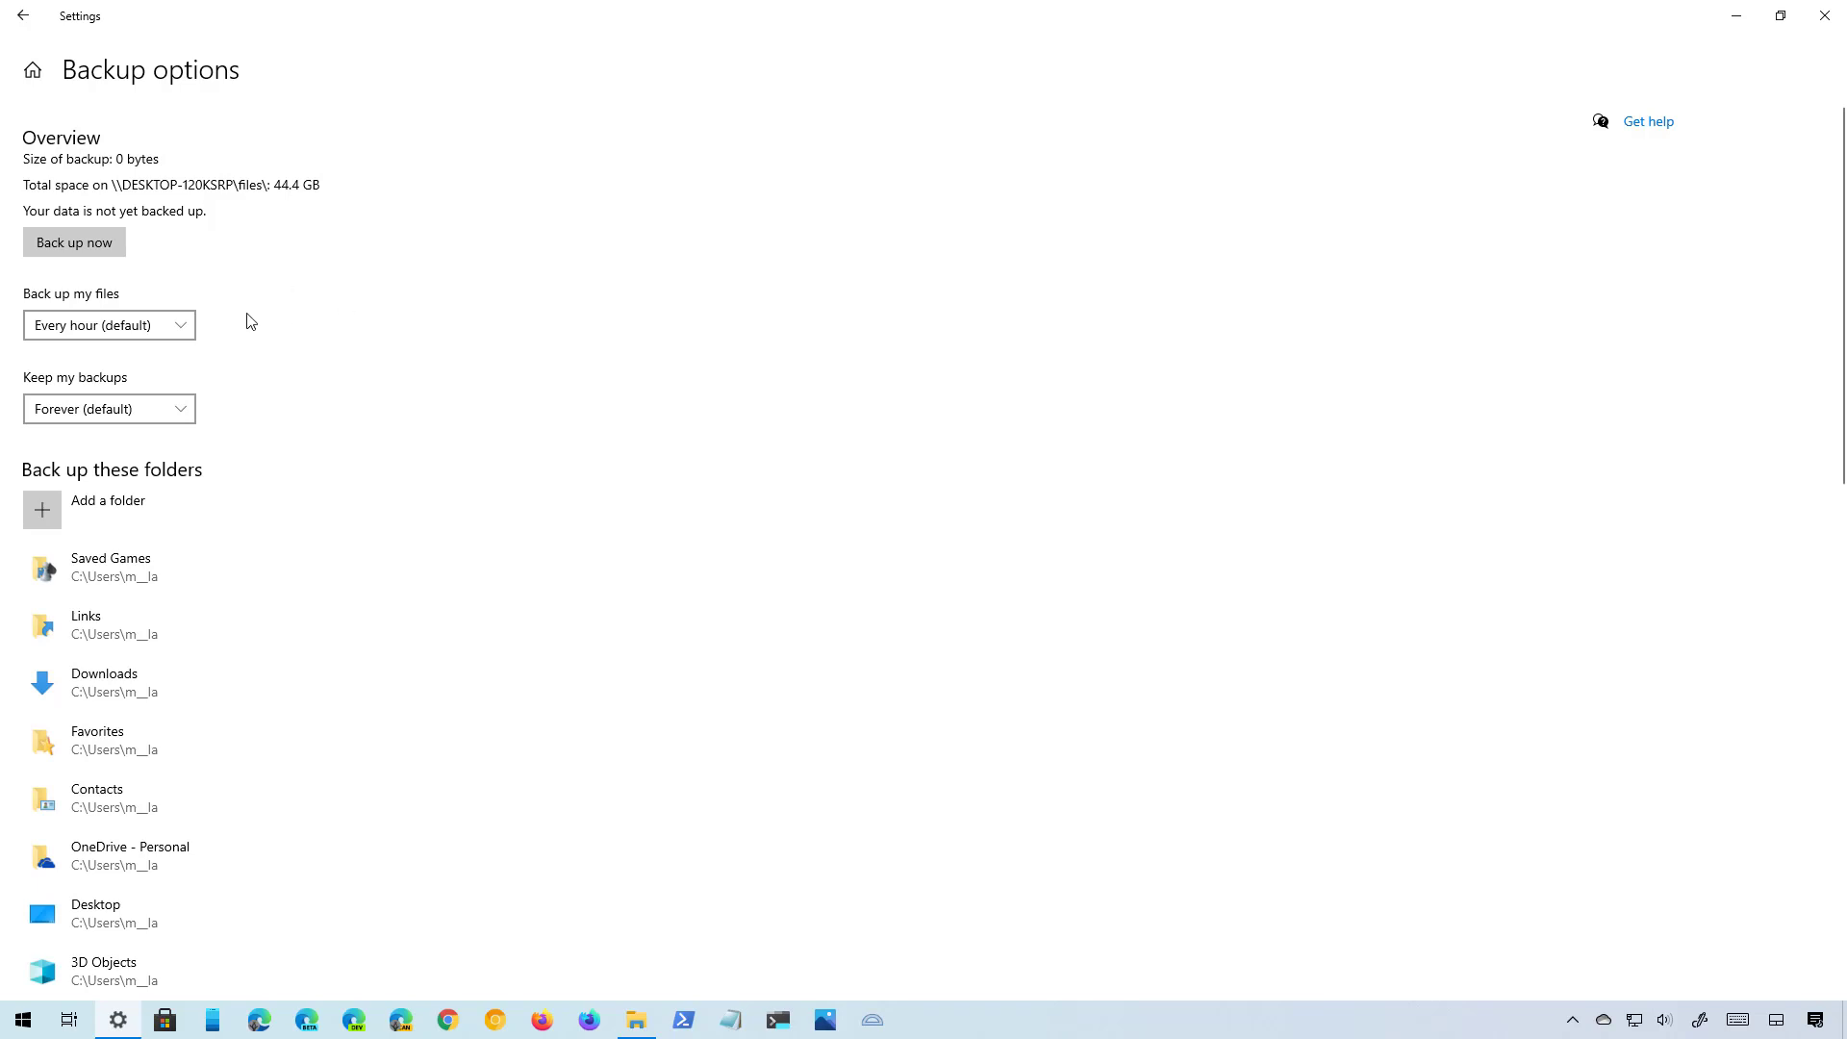
pyautogui.click(185, 409)
pyautogui.click(185, 409)
pyautogui.click(182, 321)
pyautogui.click(183, 322)
pyautogui.scroll(-3, 284, 328)
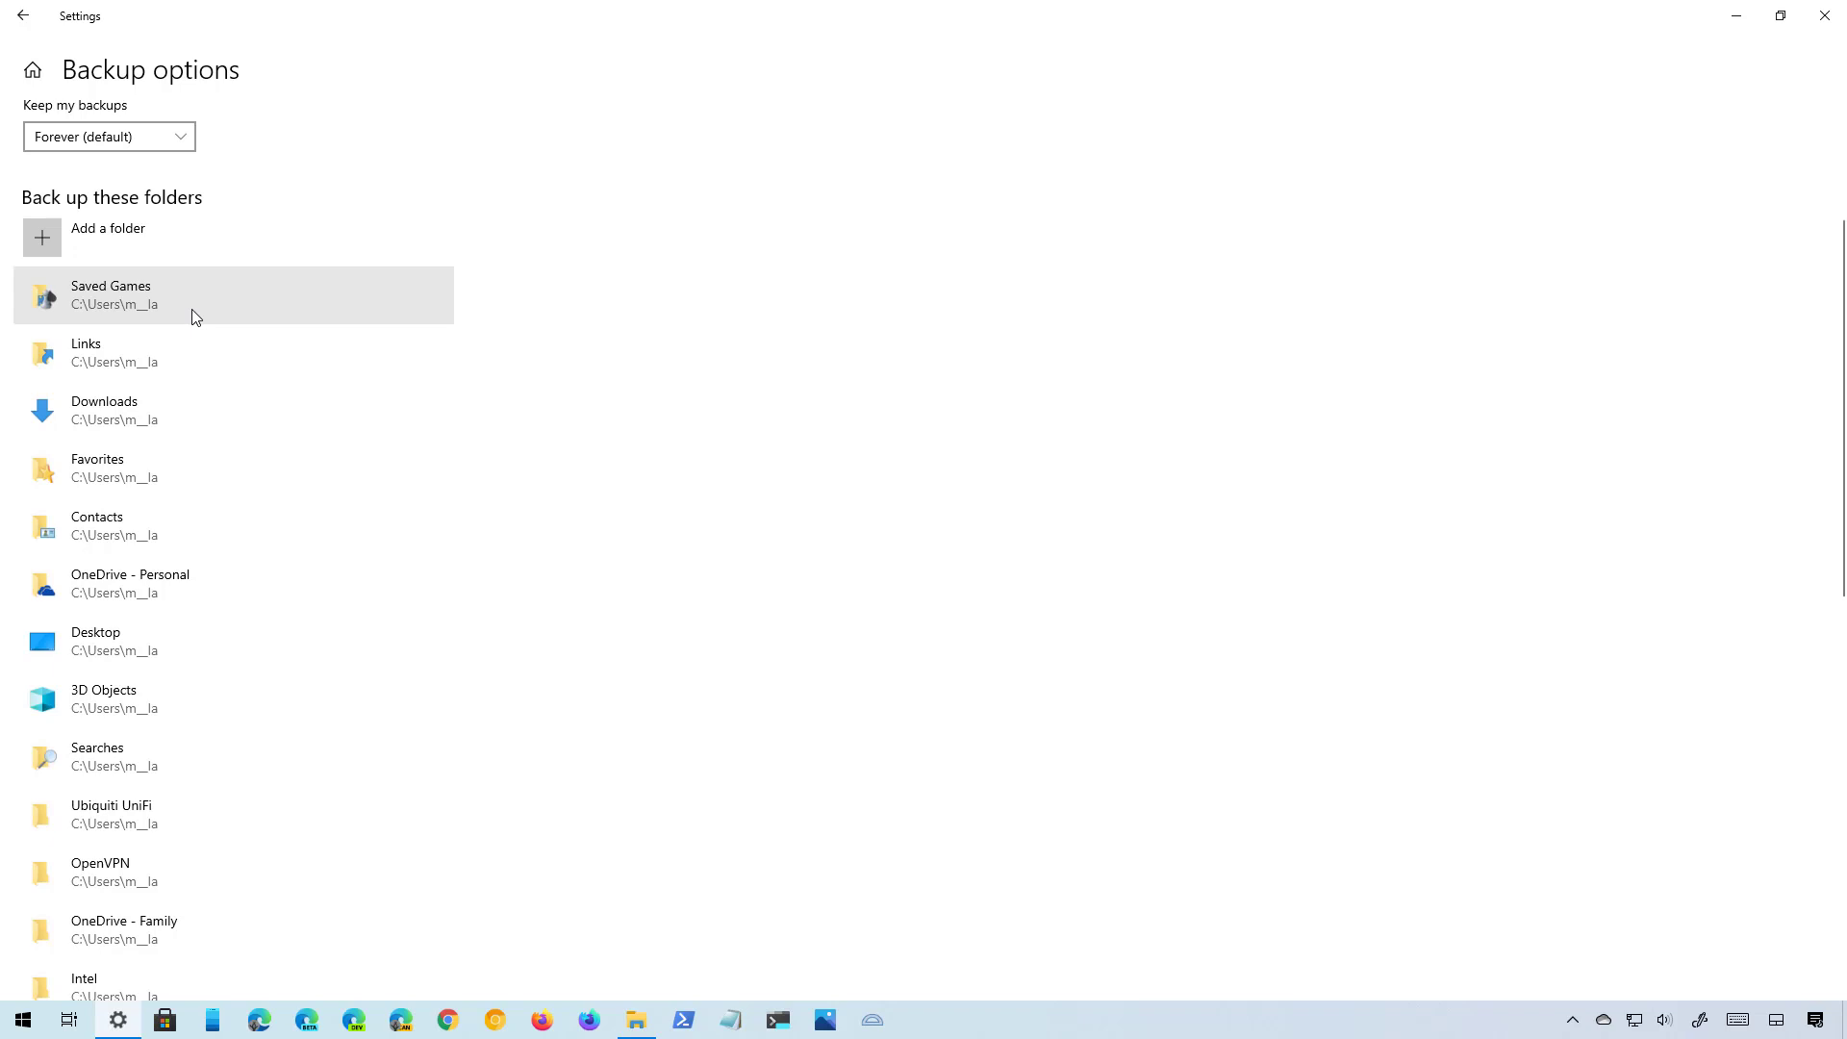
pyautogui.scroll(-10, 196, 317)
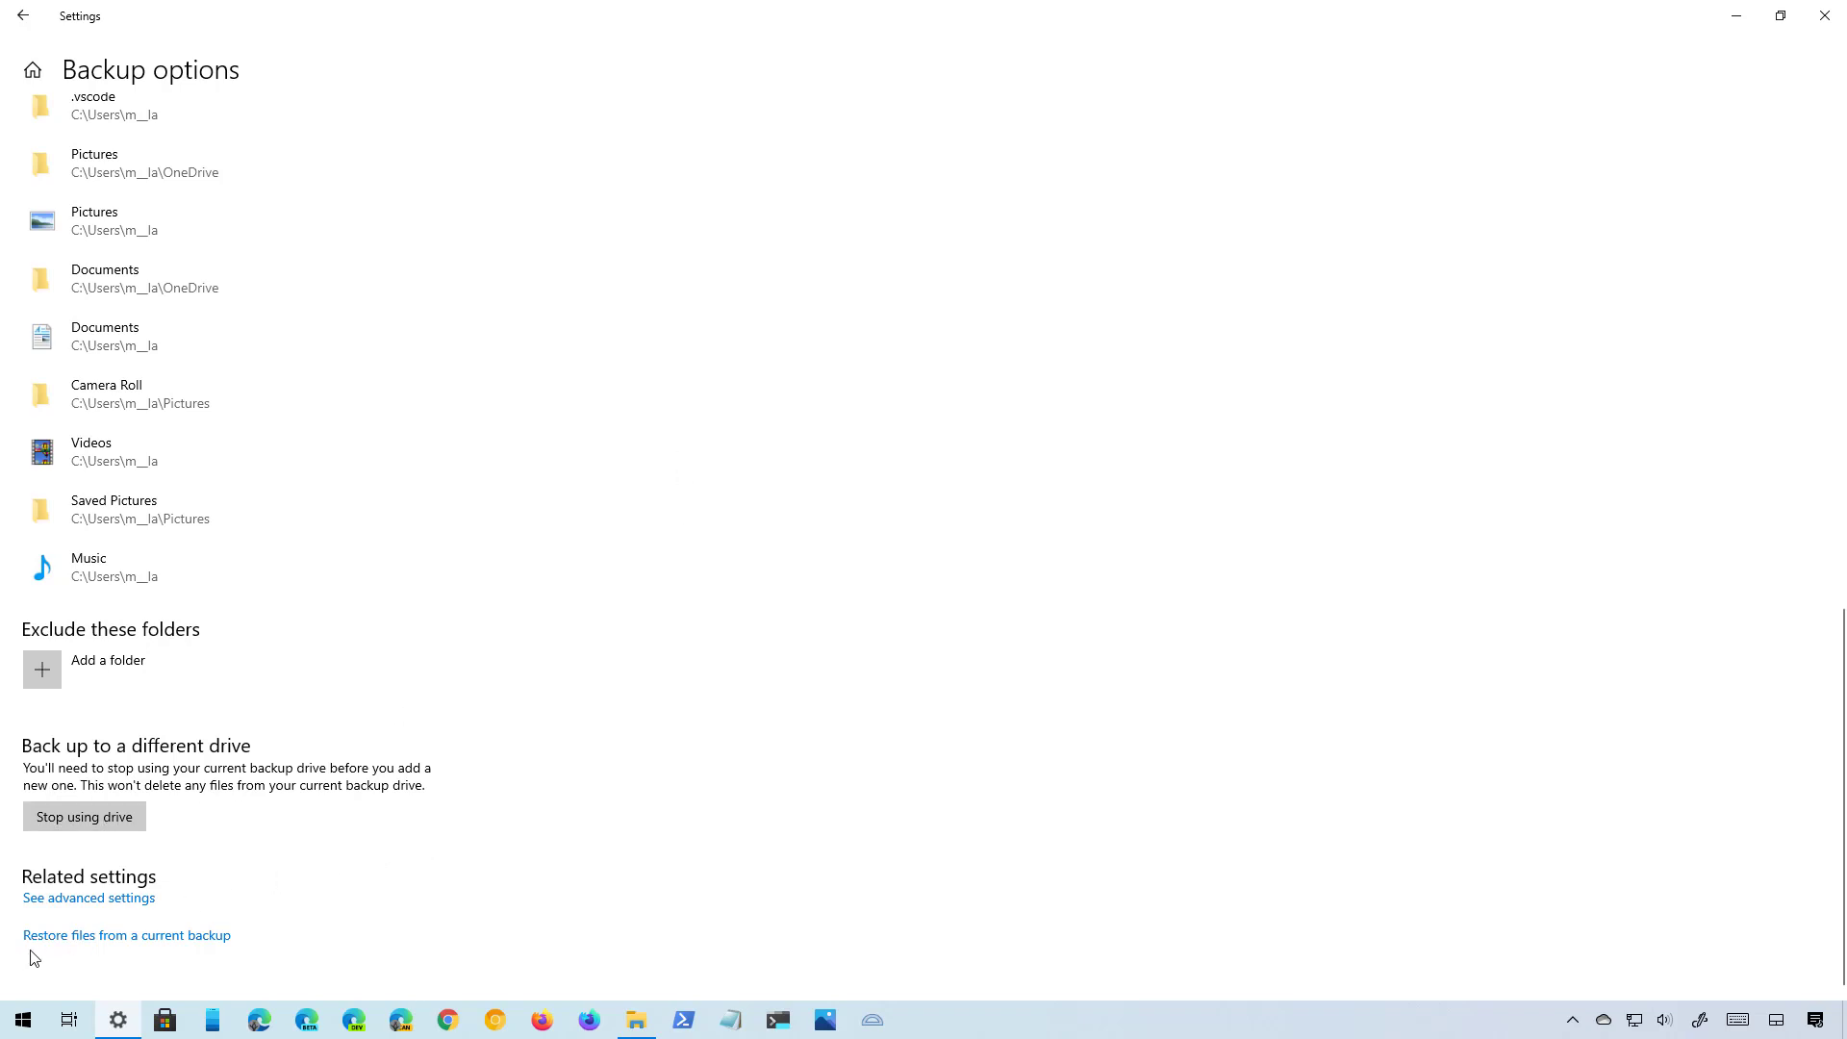
# - Examine the option to restore mypdfdoc.pdf from the backed-up Downloads folder to another location, cancel it and close File History
pyautogui.click(152, 942)
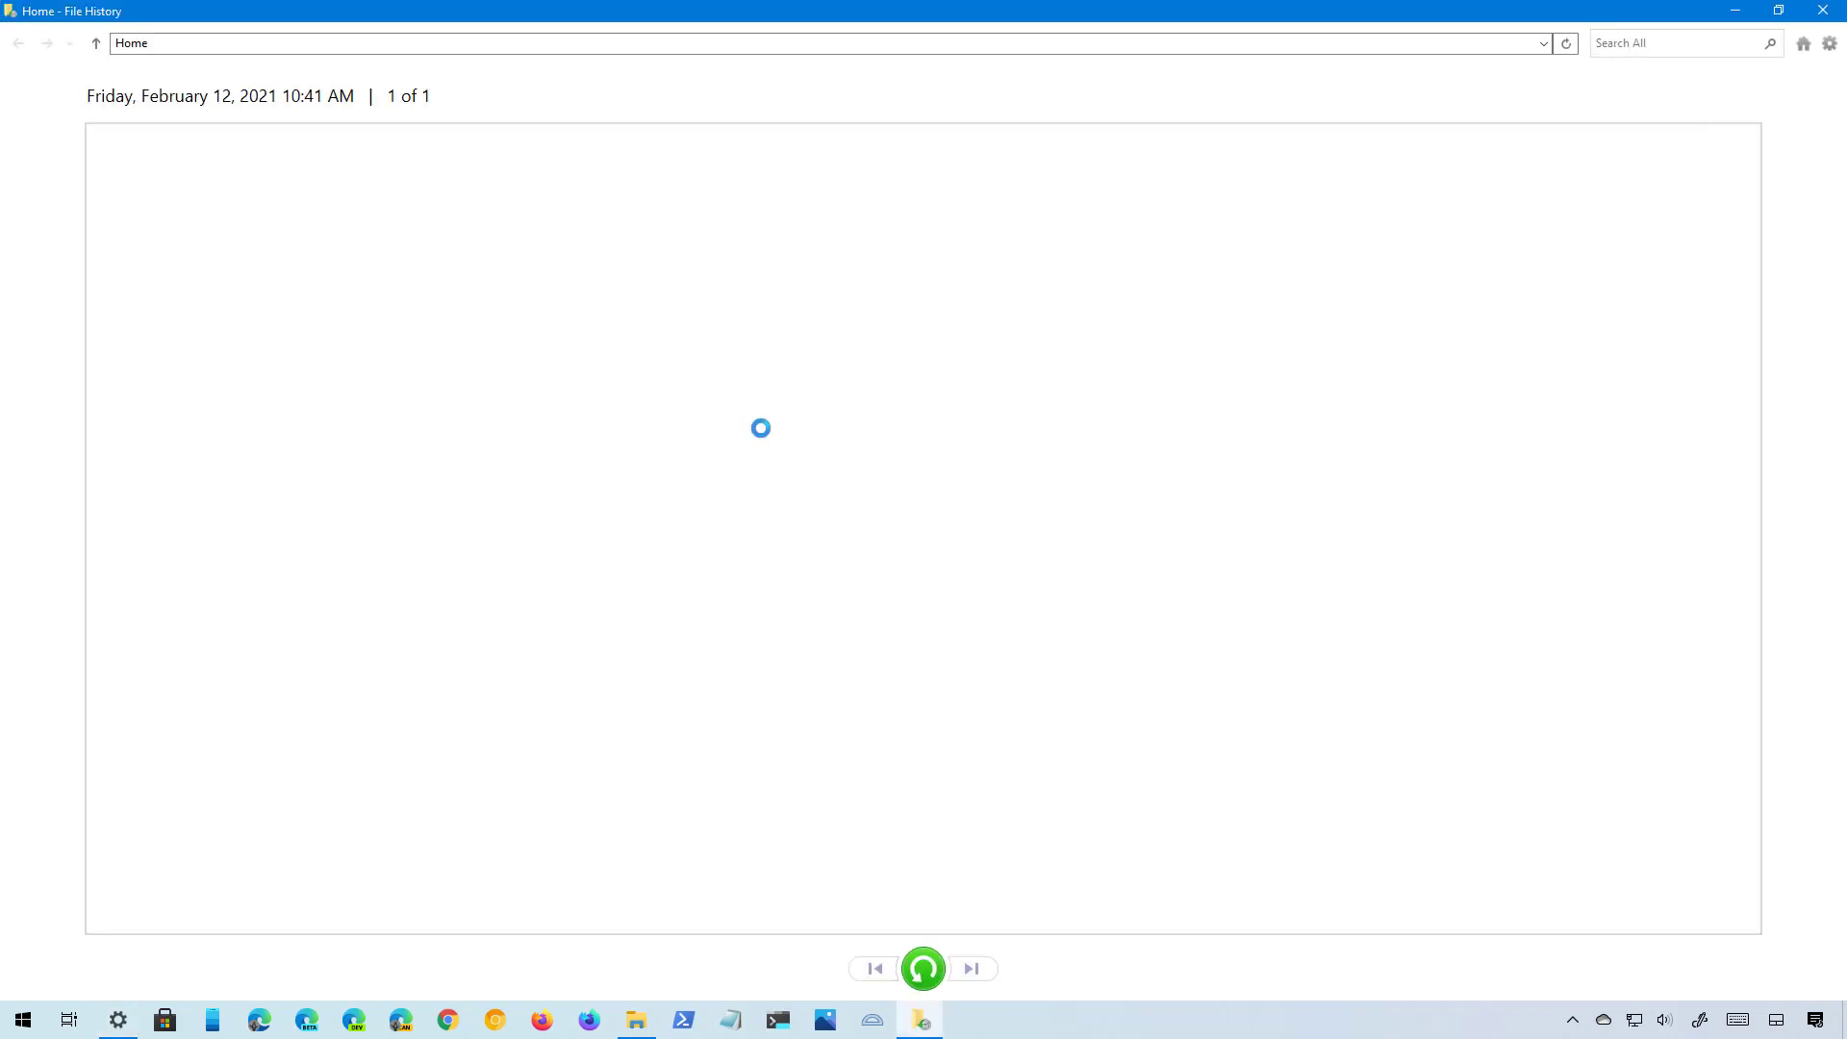
pyautogui.doubleClick(501, 170)
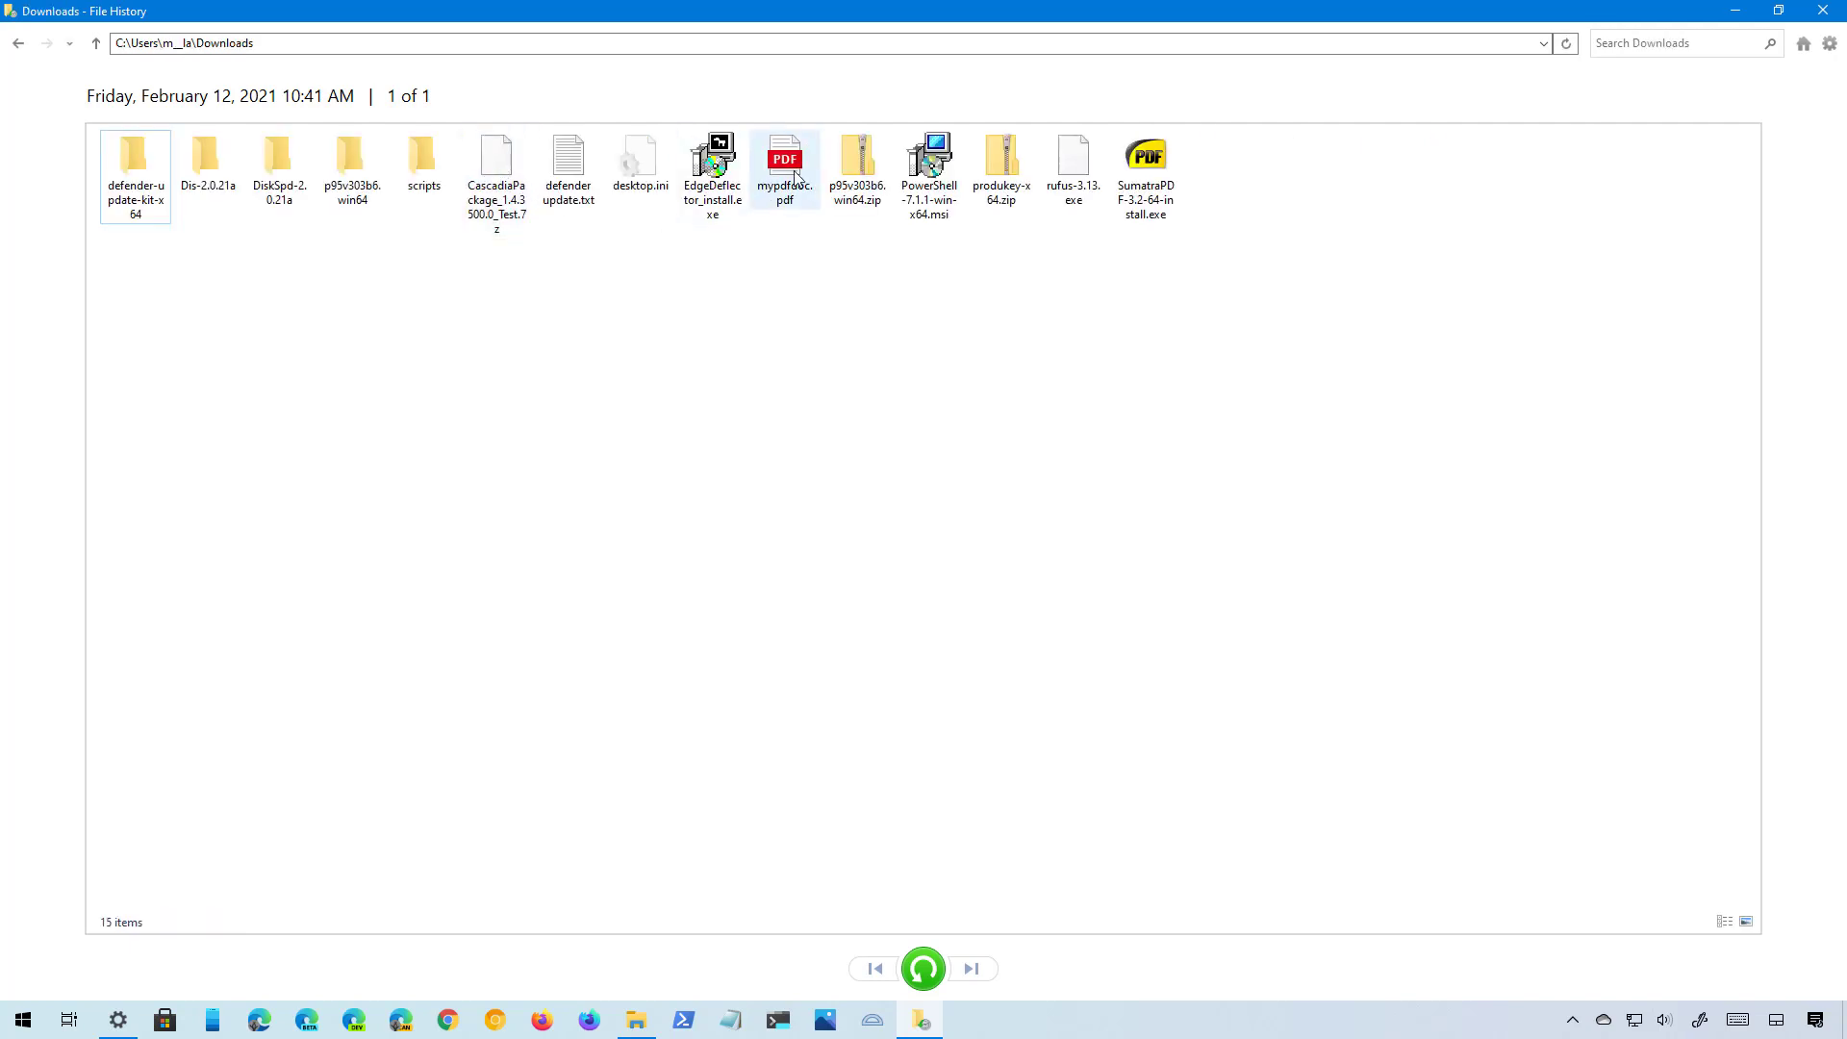
pyautogui.click(798, 179)
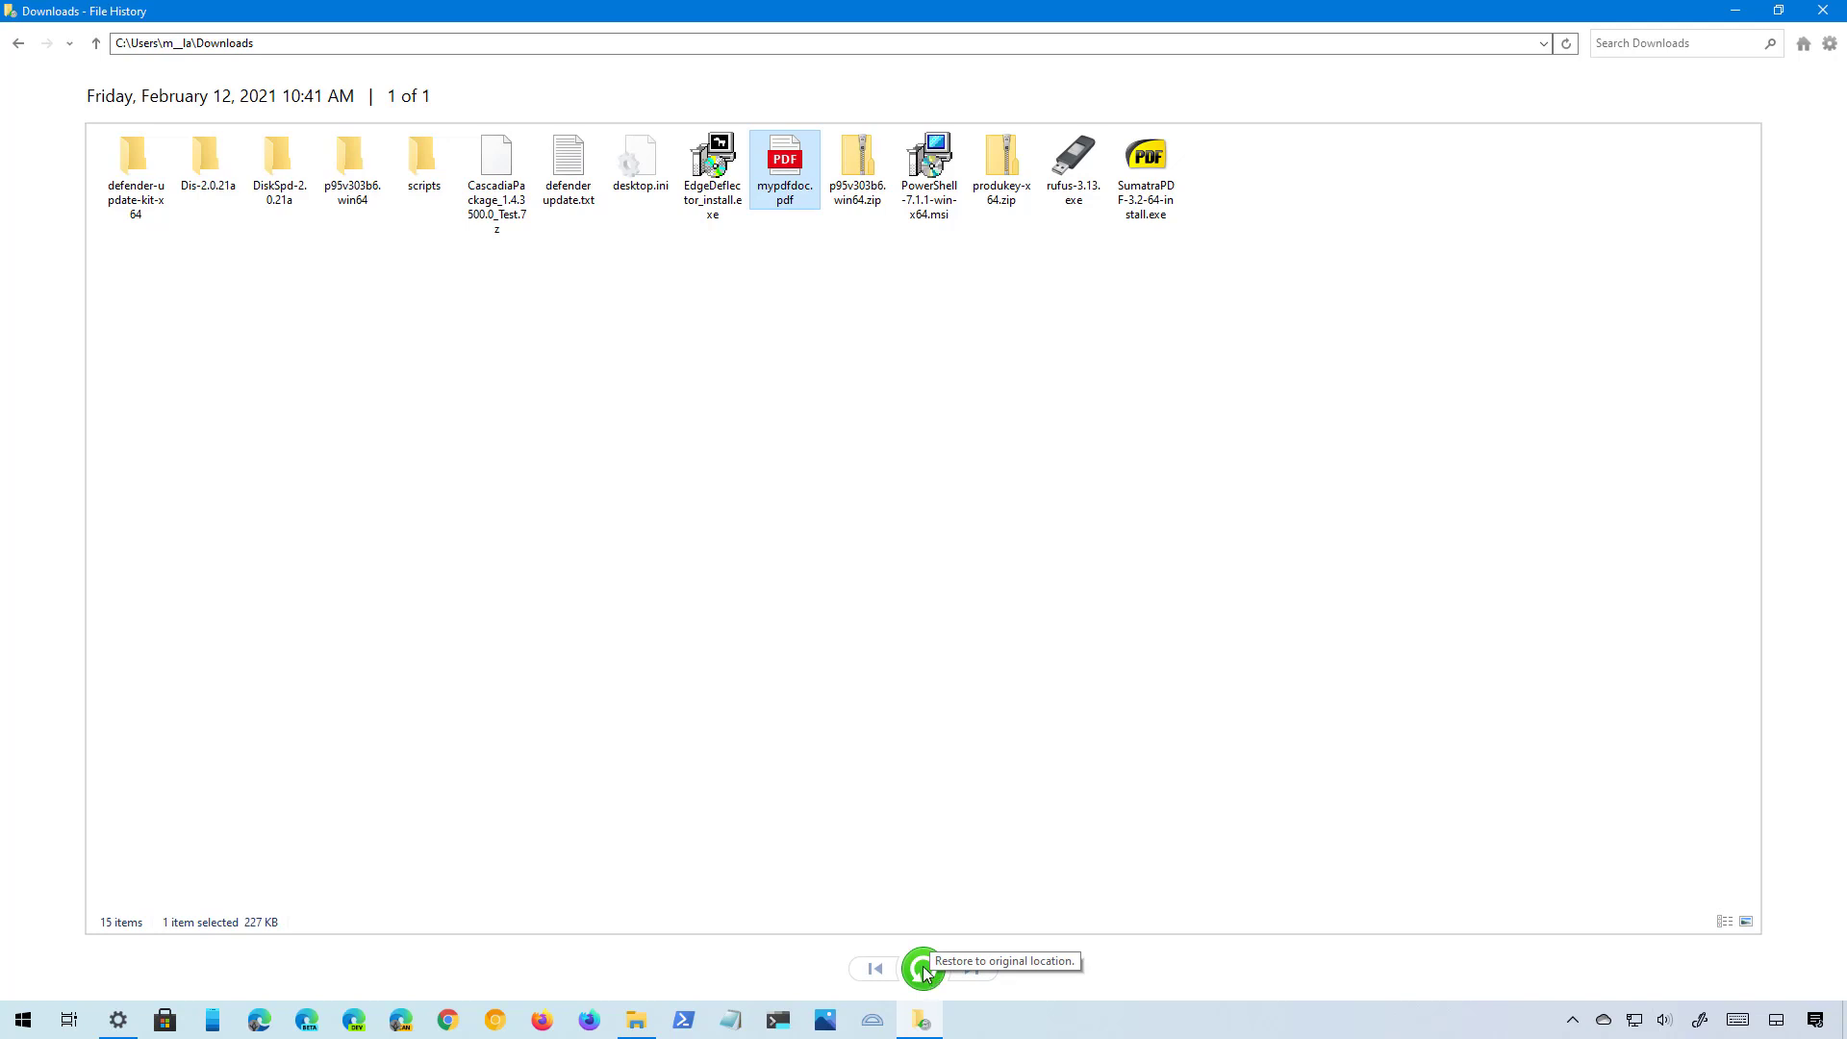
pyautogui.rightClick(931, 974)
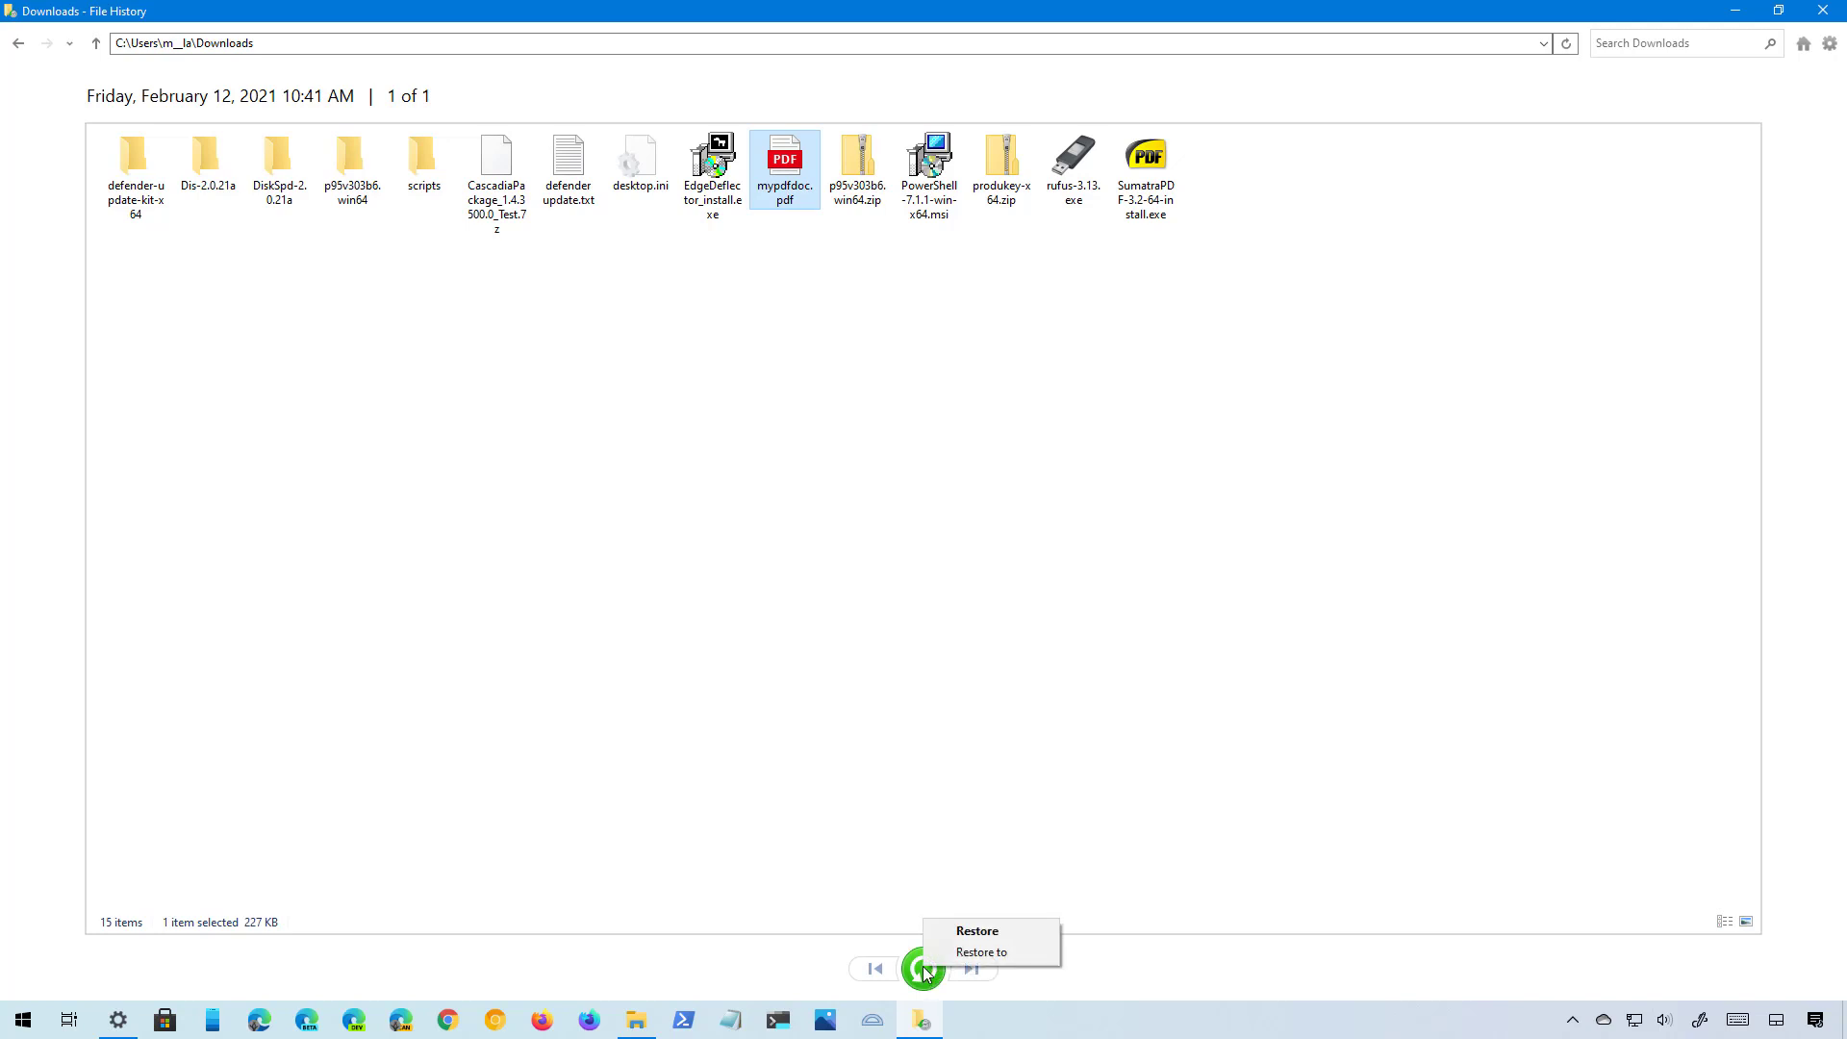
pyautogui.click(972, 955)
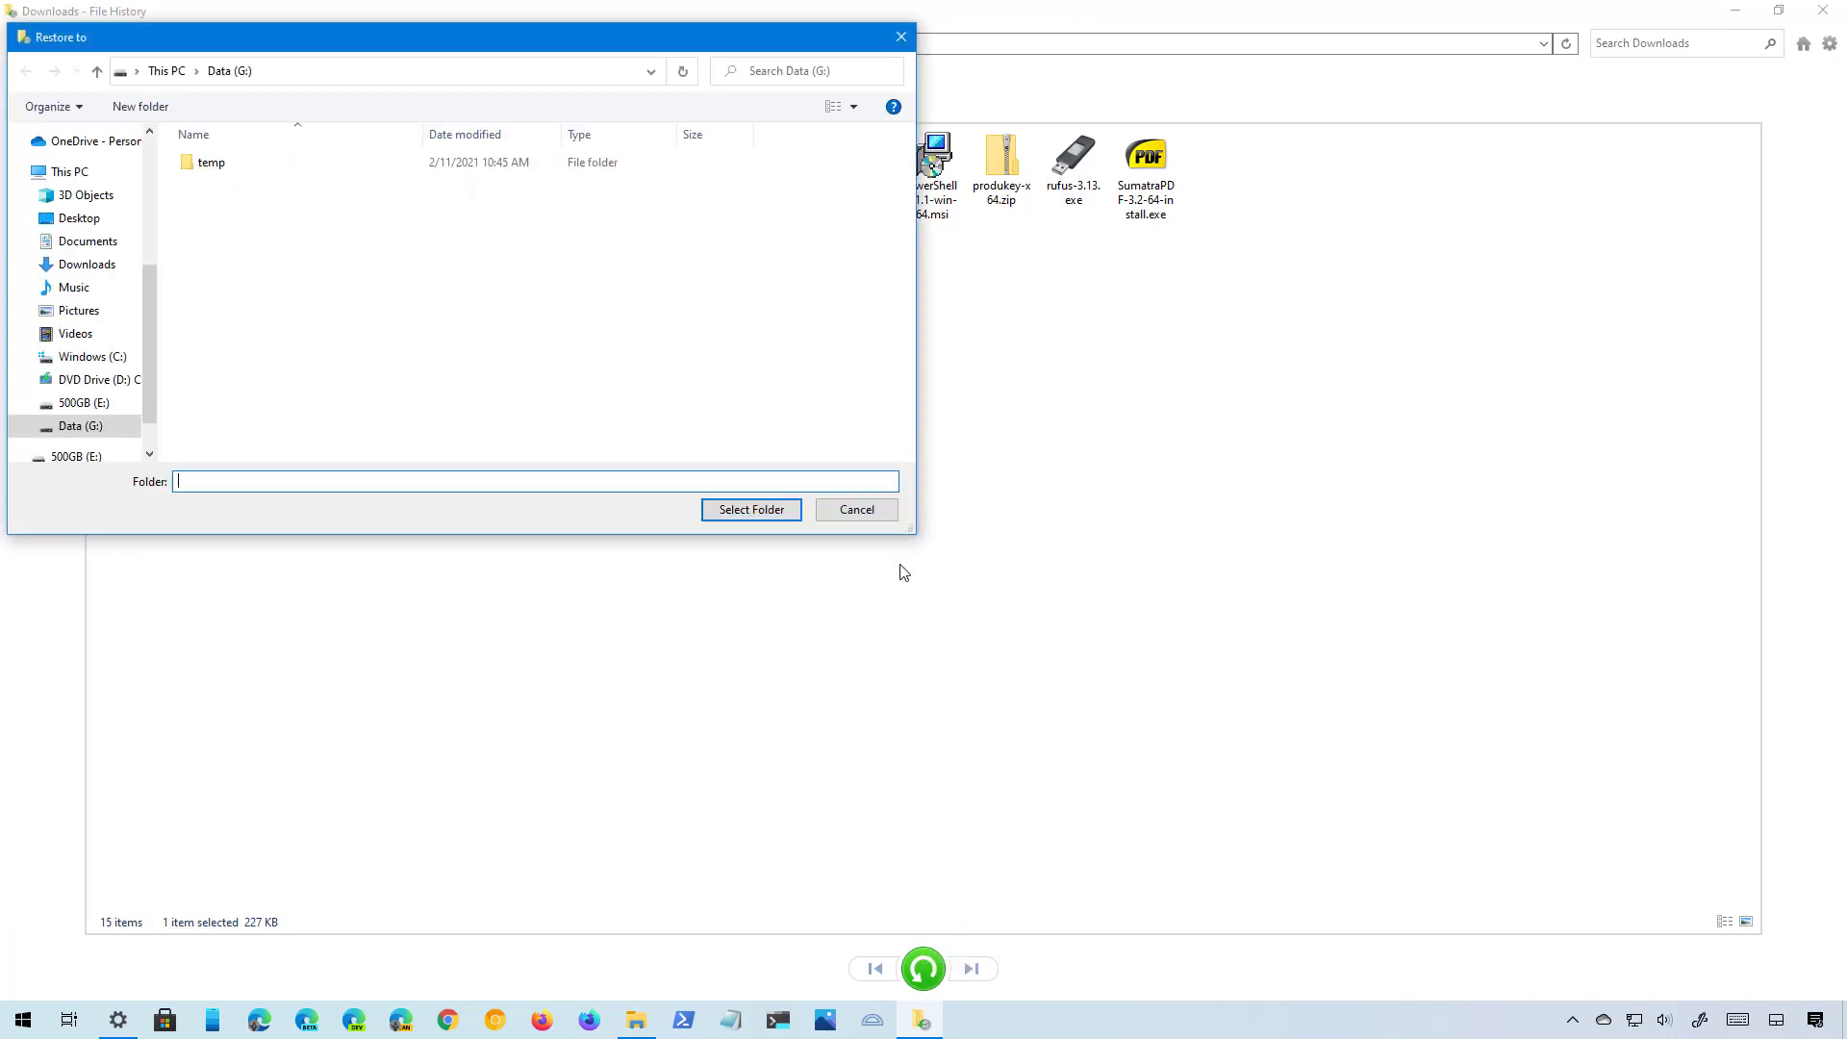
pyautogui.click(857, 510)
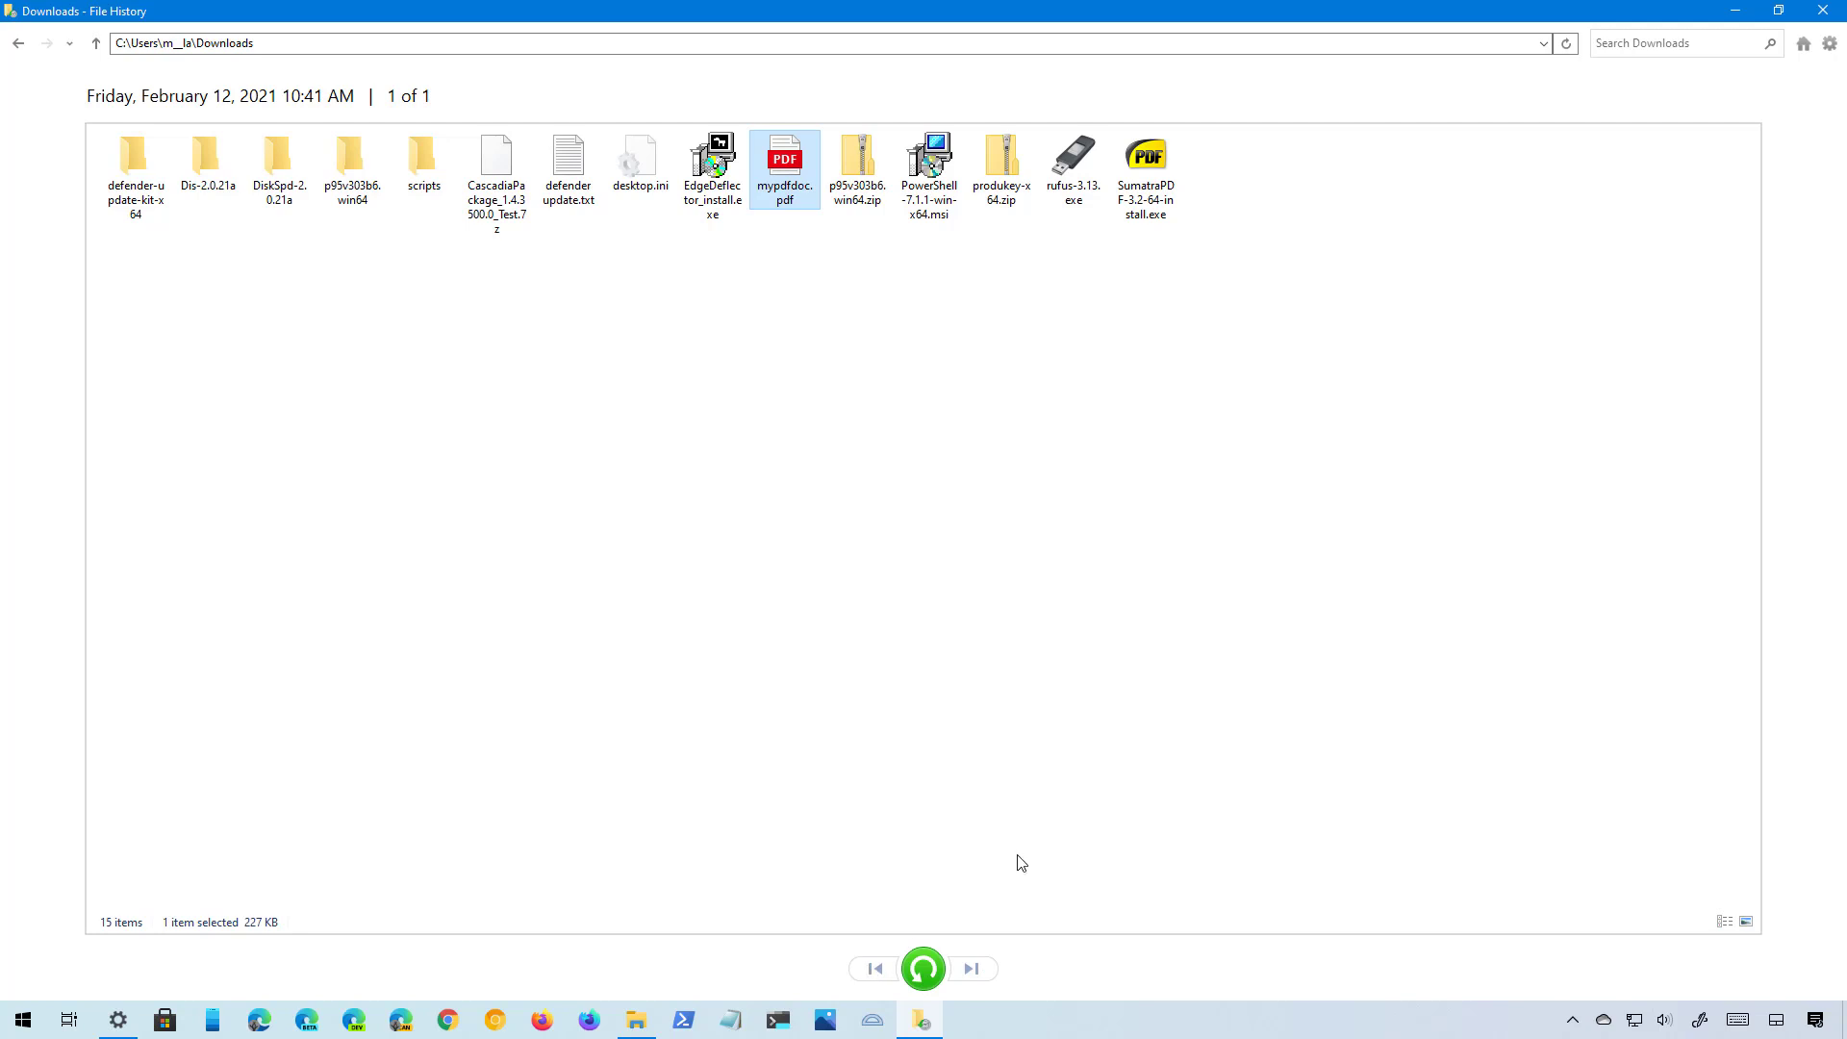
pyautogui.click(1823, 10)
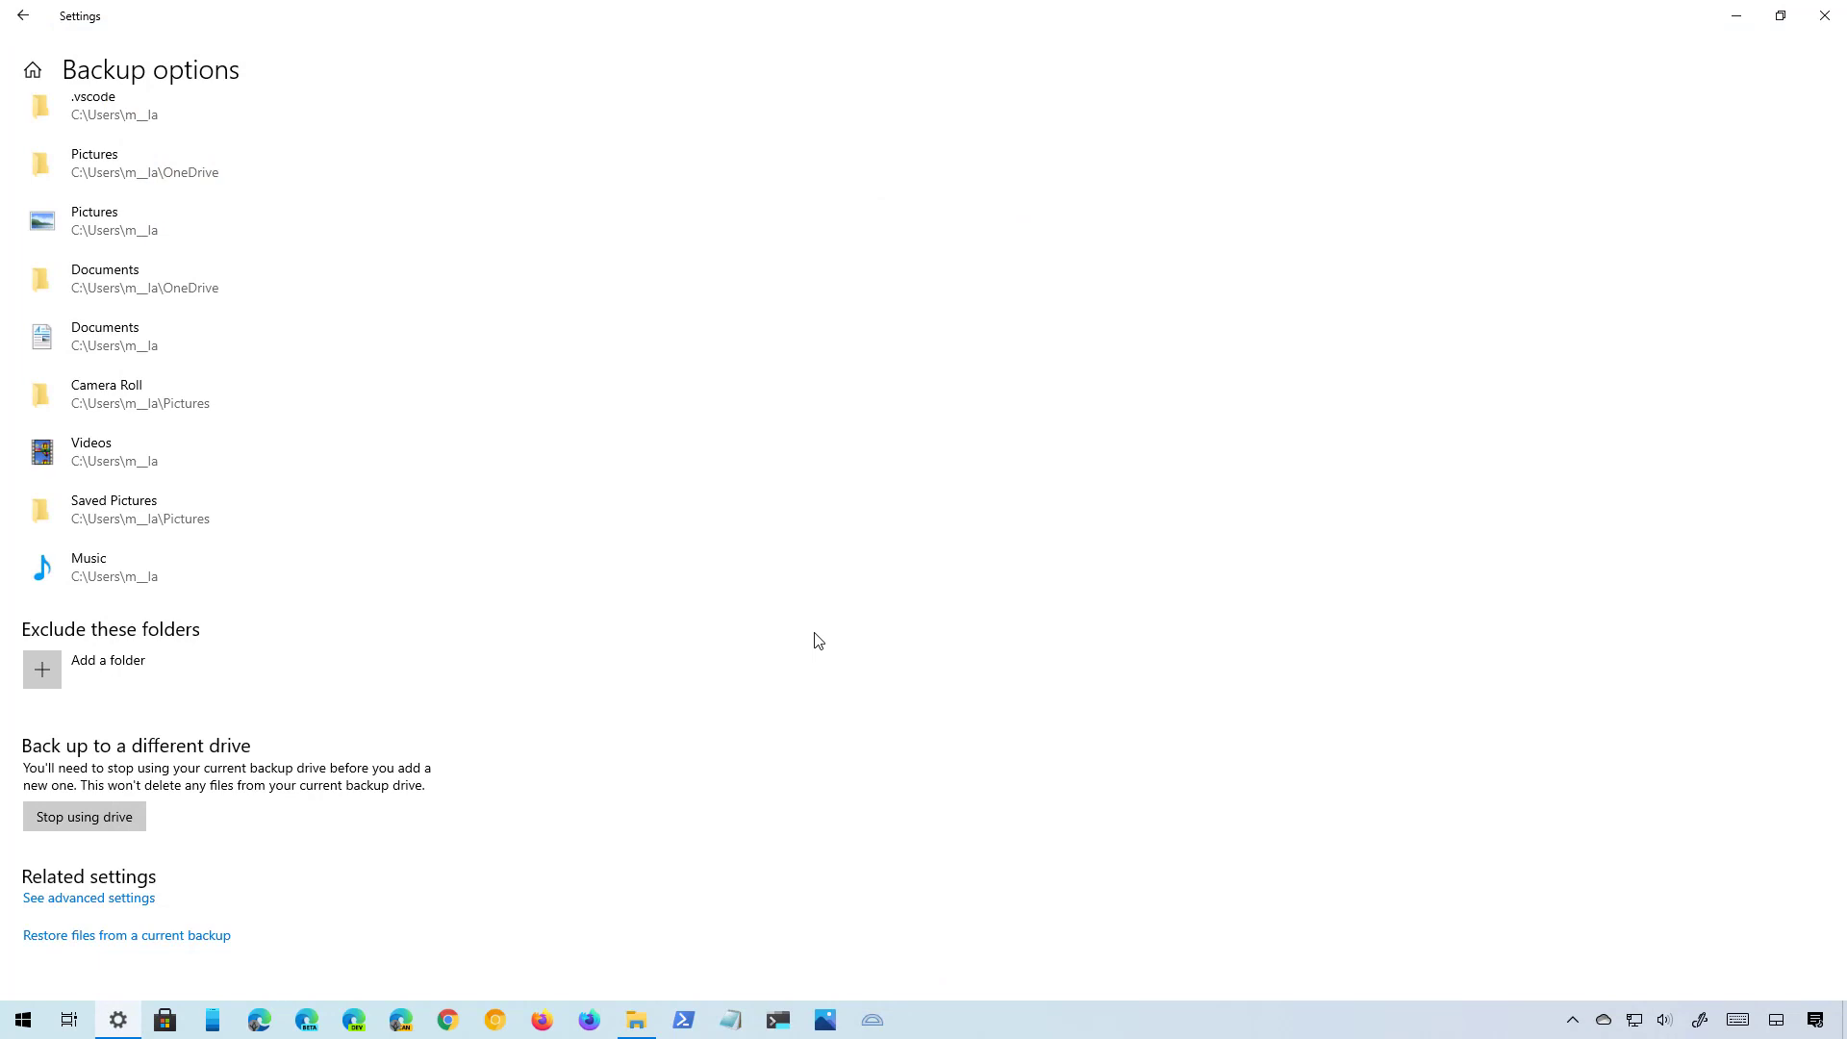
# - Open the File History advanced settings and examine the age choices for cleaning up older file versions
pyautogui.click(92, 902)
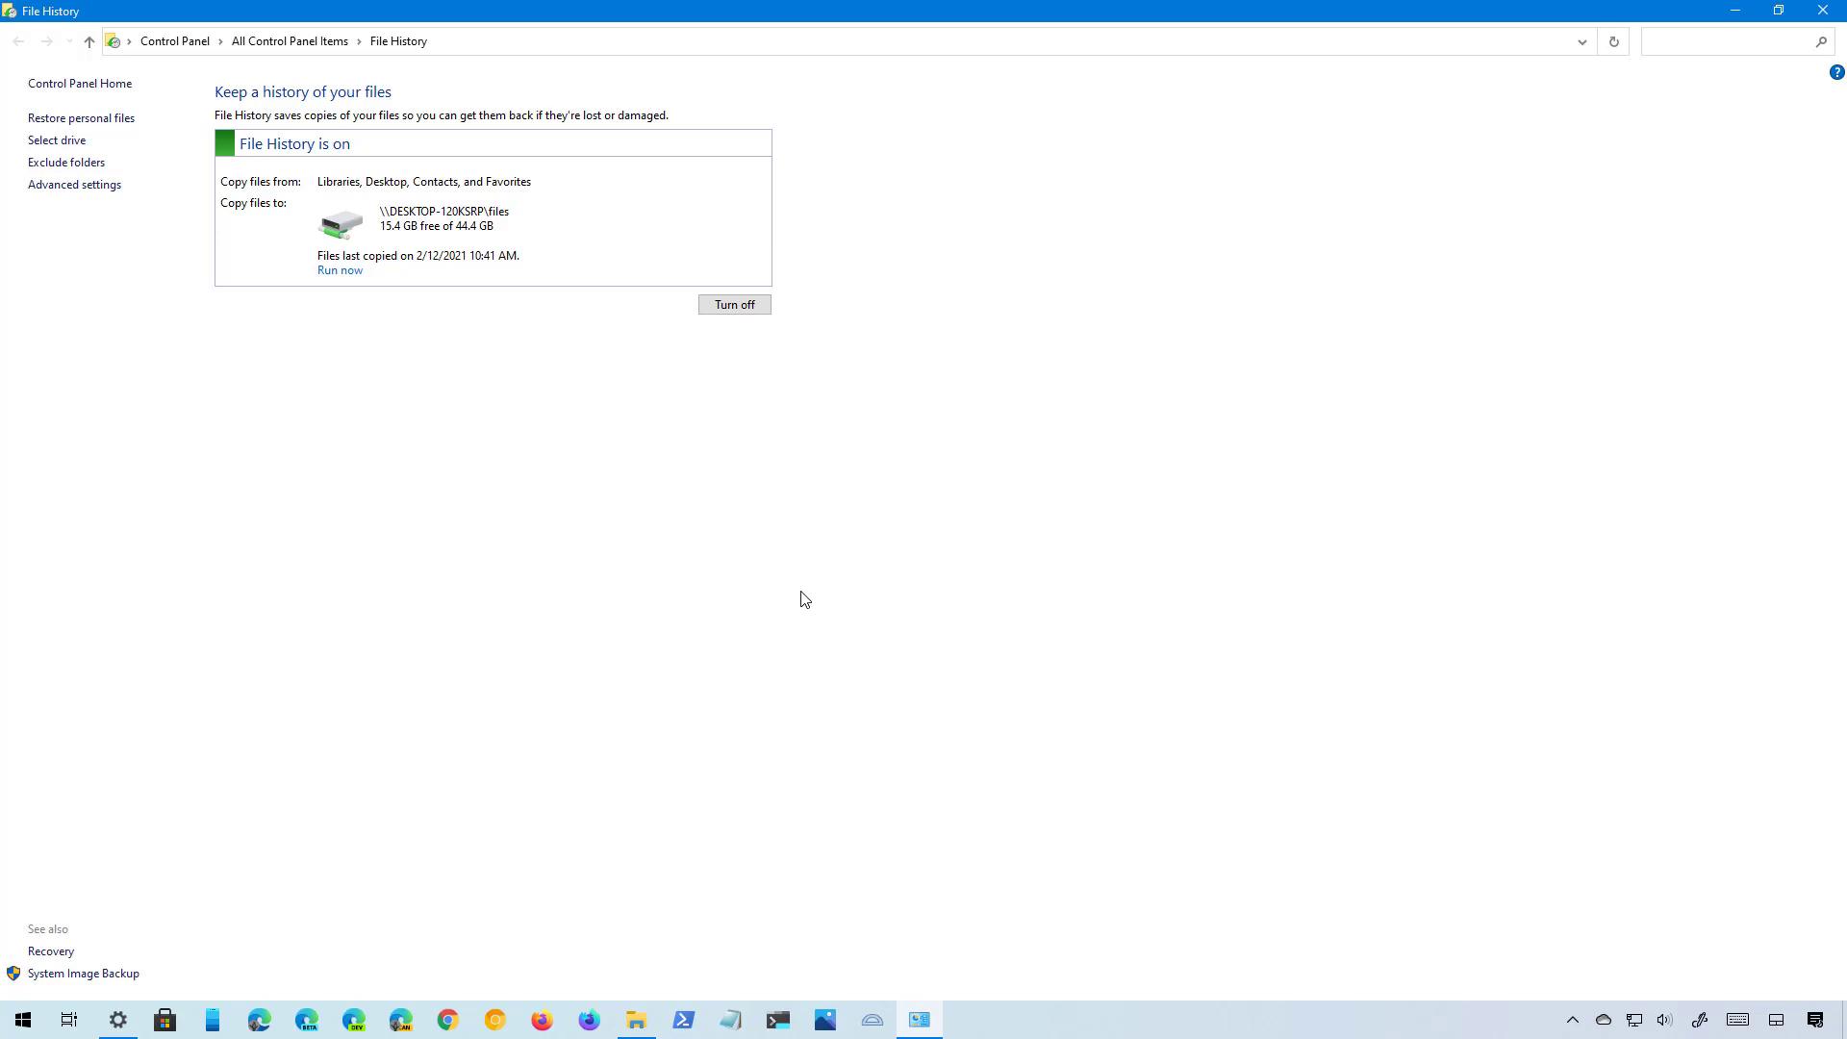
pyautogui.click(66, 185)
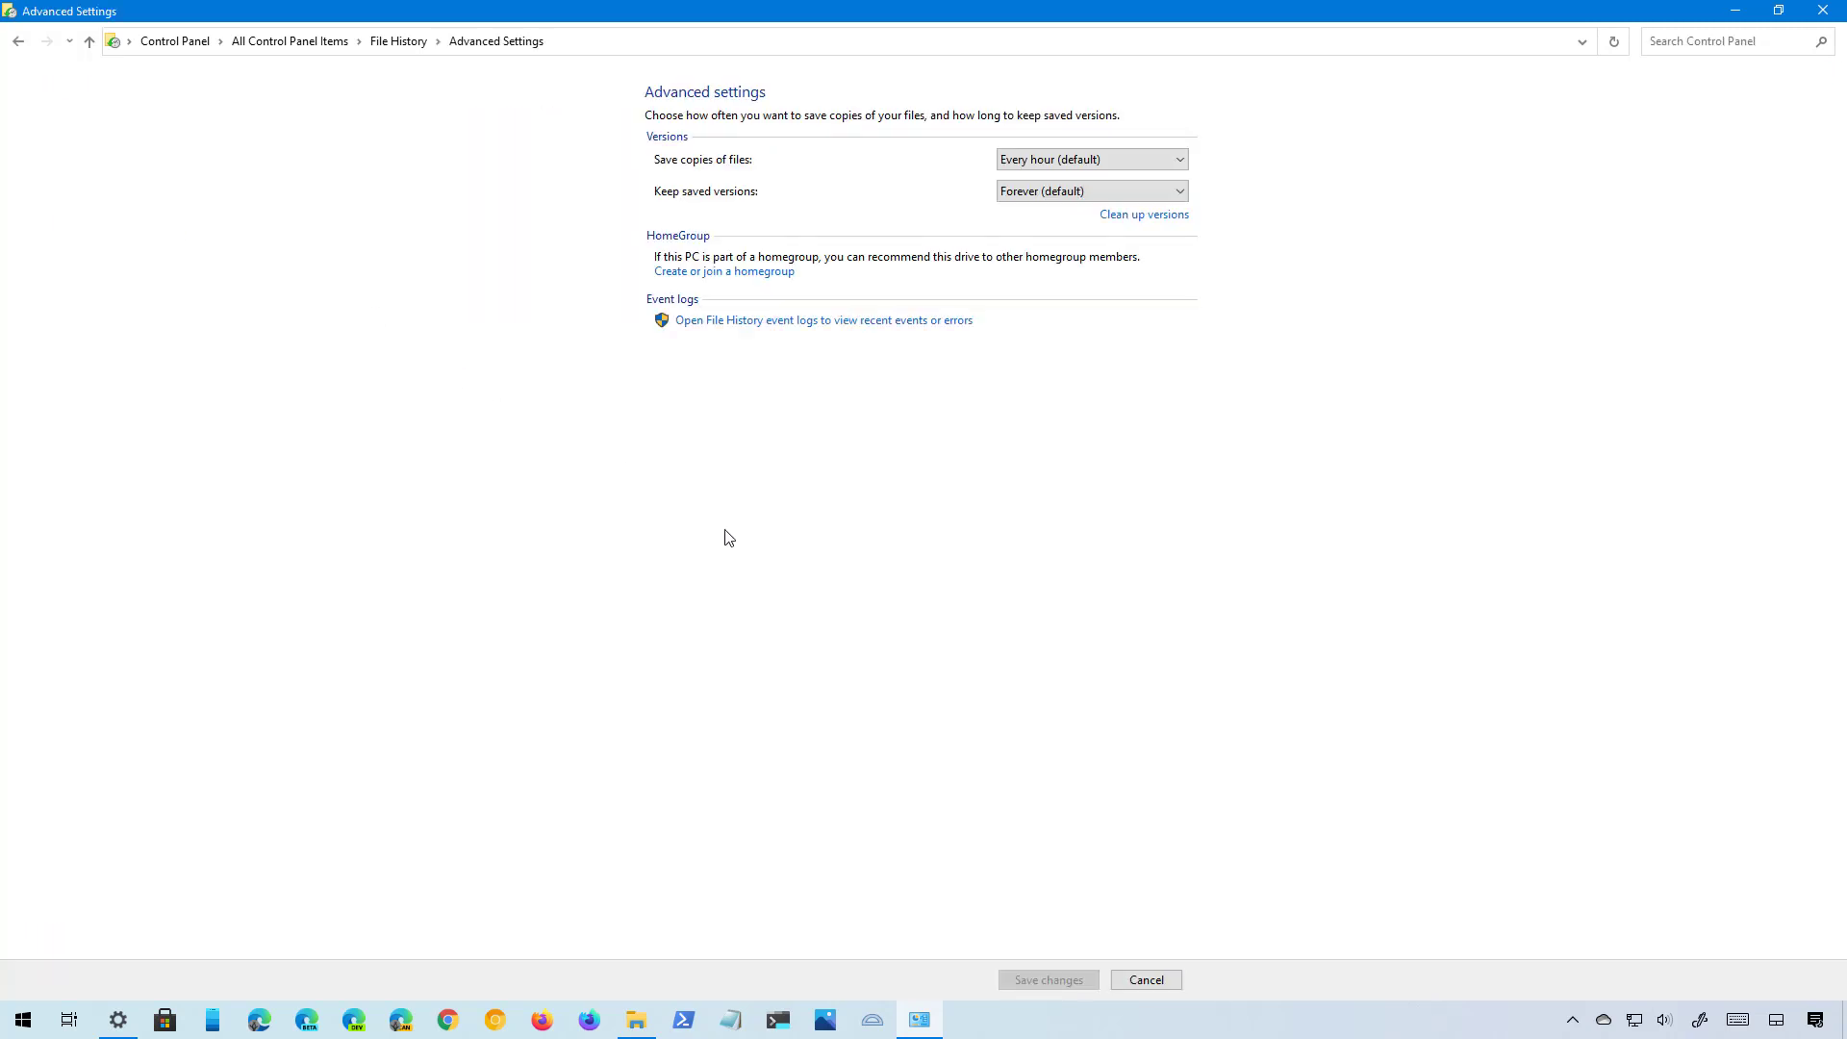
pyautogui.click(1143, 216)
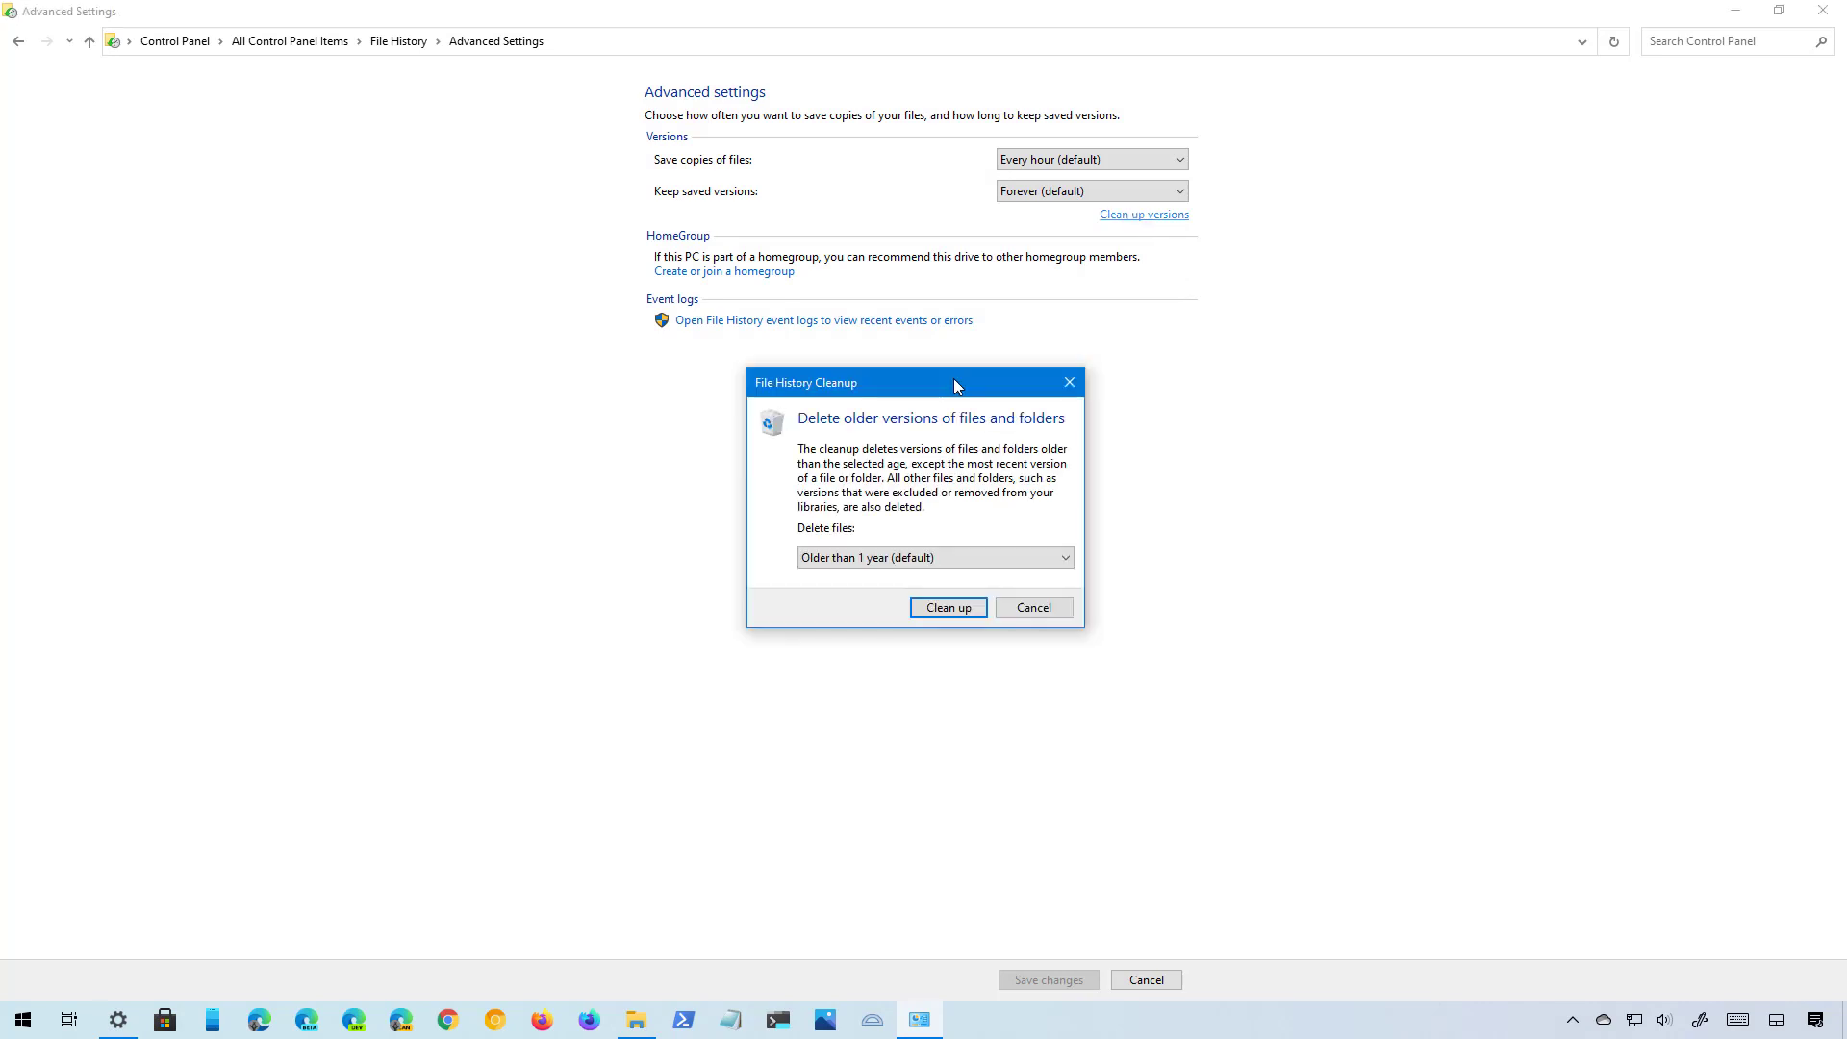
pyautogui.moveTo(957, 385); pyautogui.dragTo(939, 353)
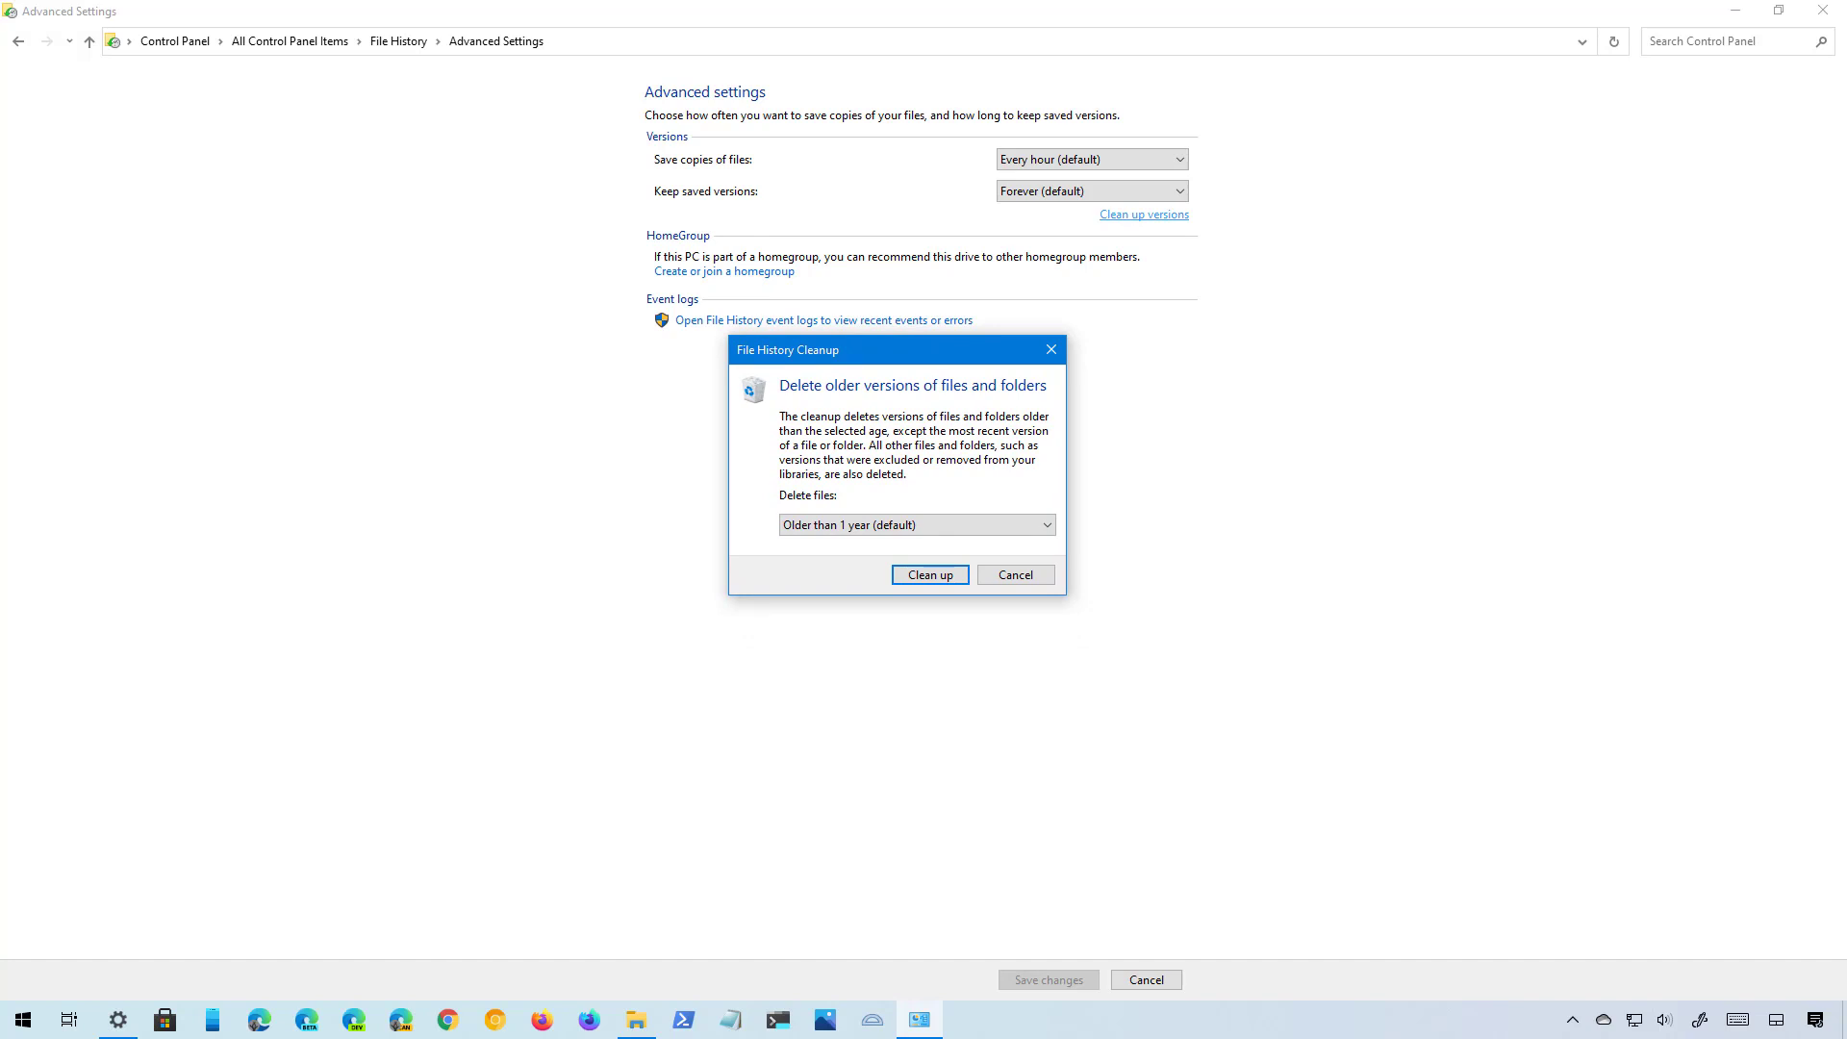
pyautogui.click(902, 527)
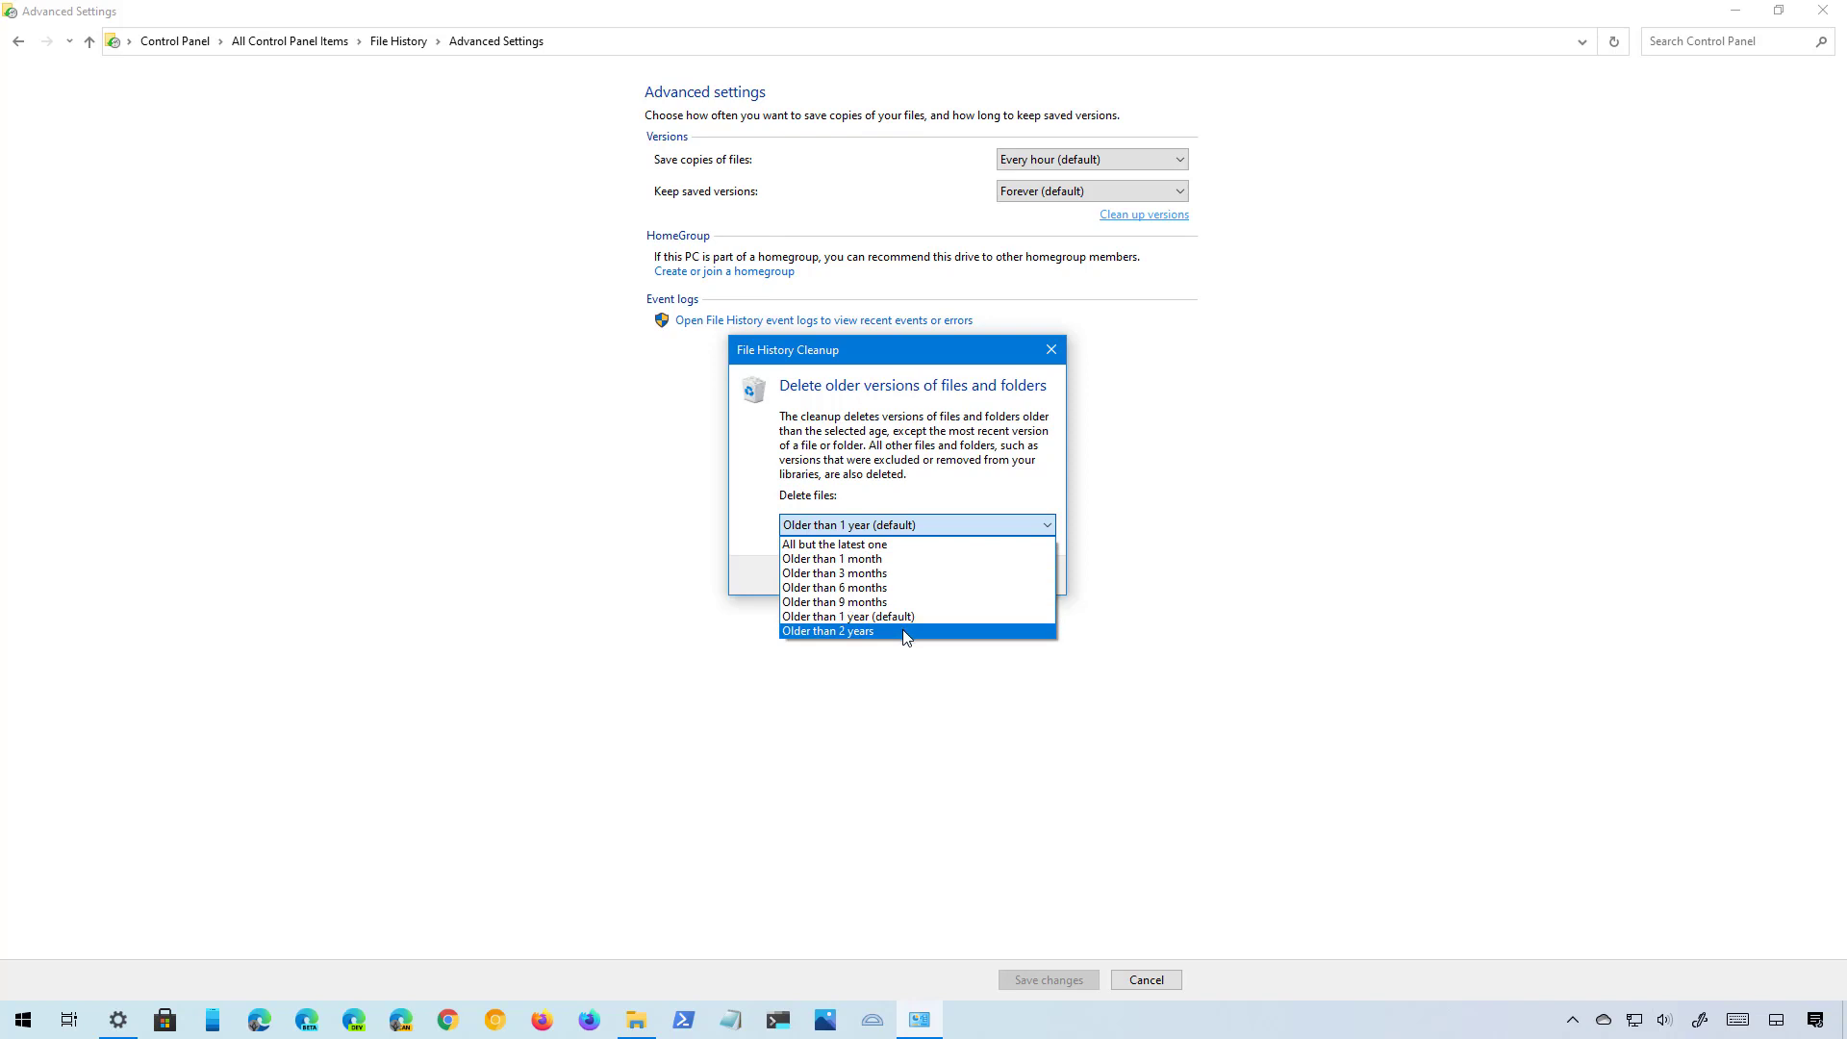
pyautogui.click(972, 483)
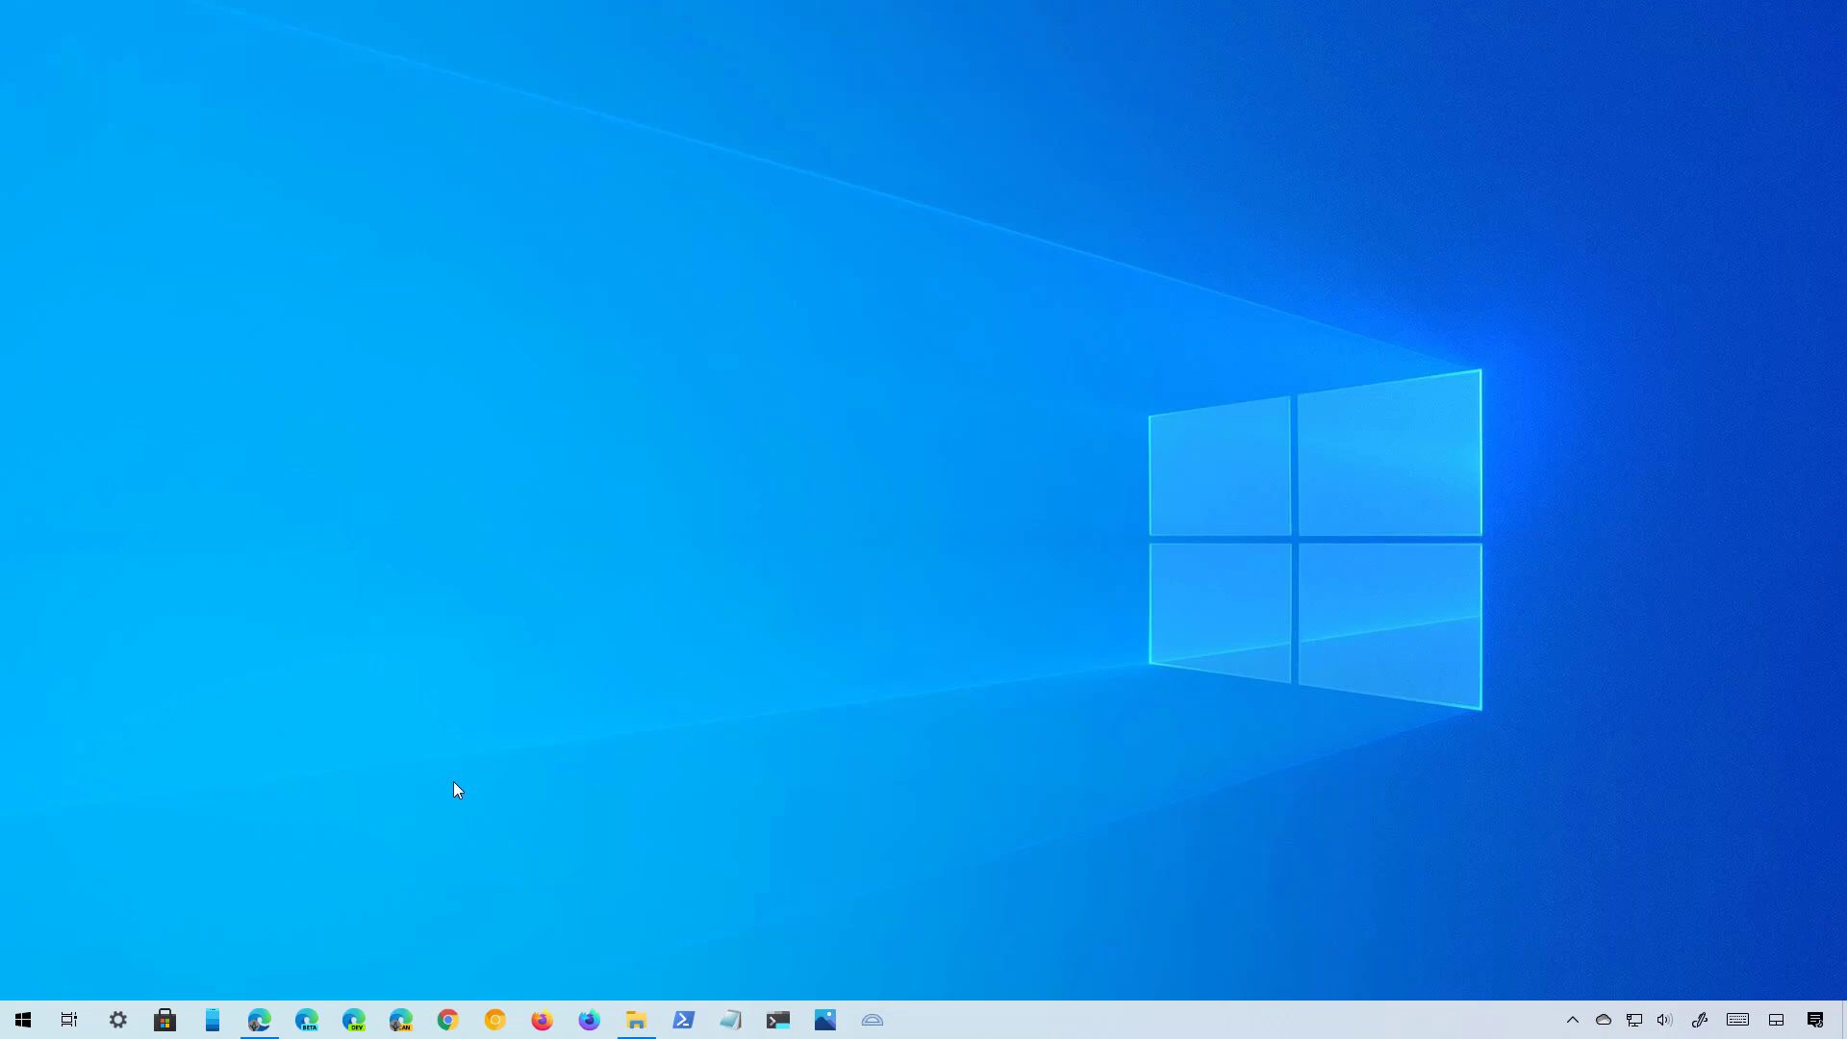
# - Switch to Microsoft Edge to view the Pureinfotech Forums page and return to the desktop
pyautogui.click(266, 1020)
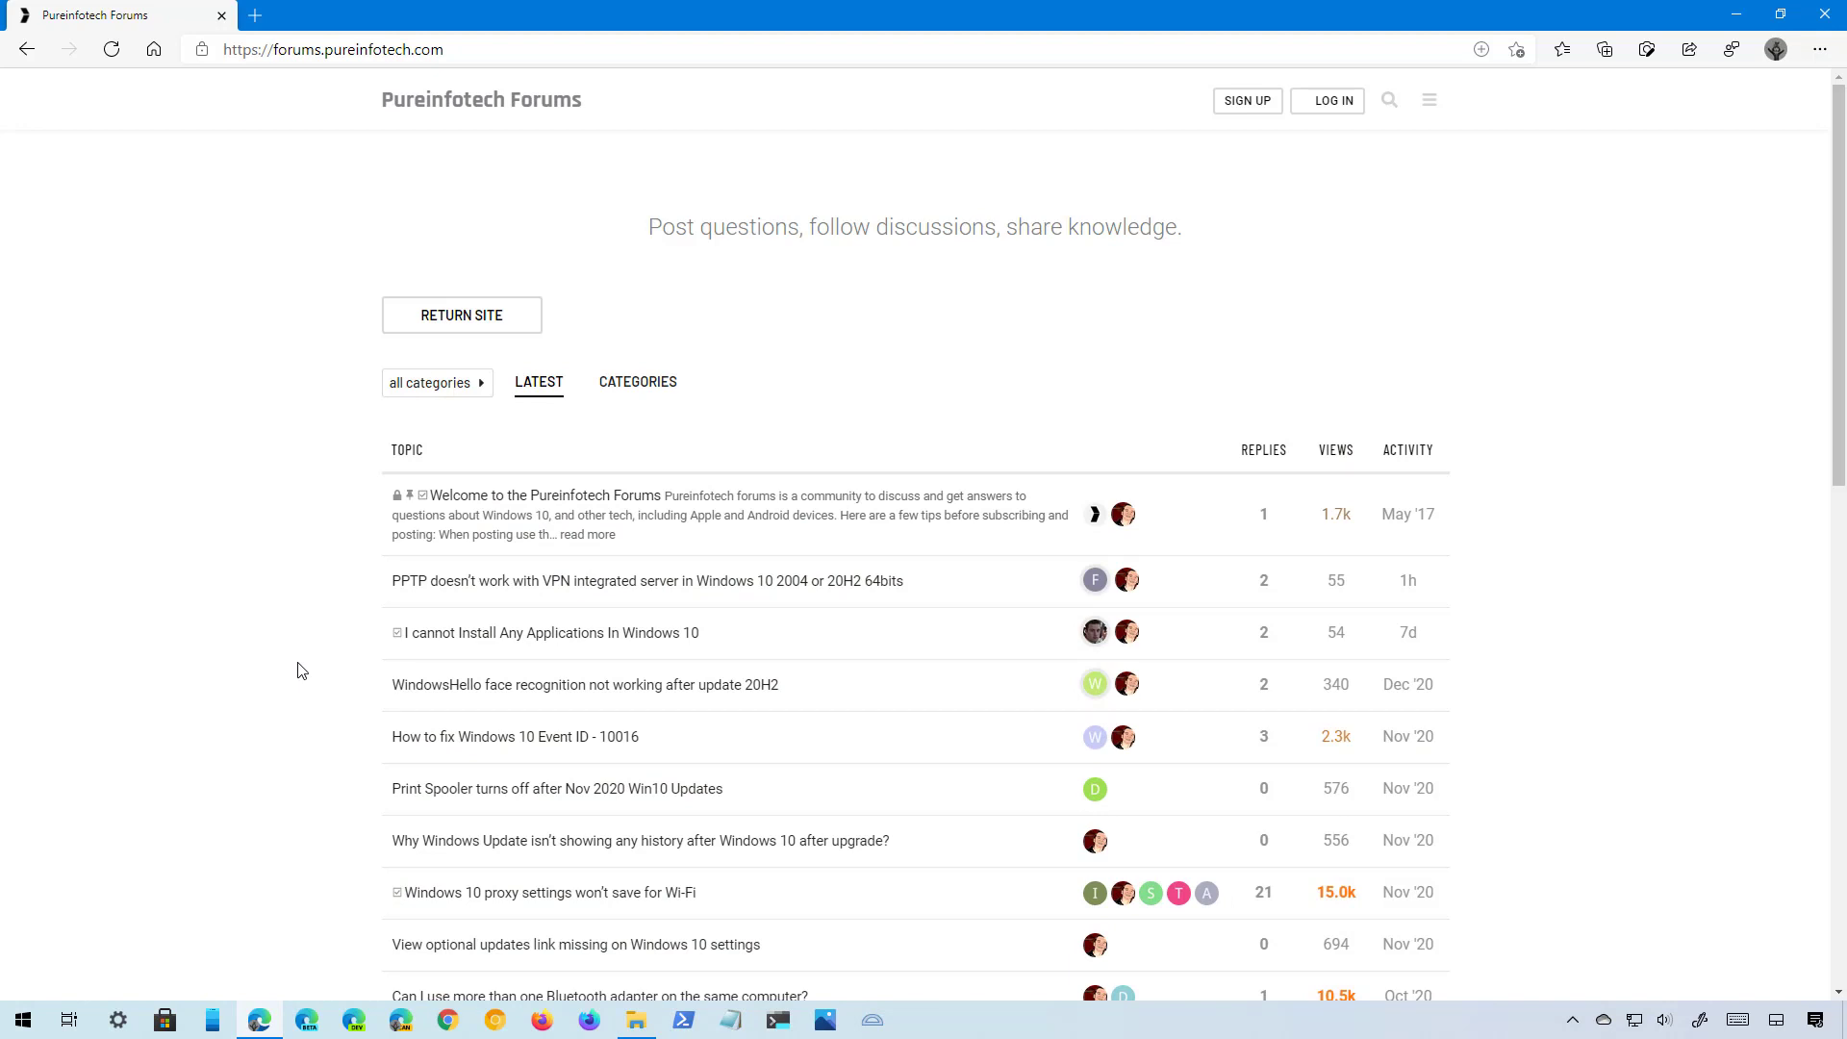
pyautogui.press('super+d')
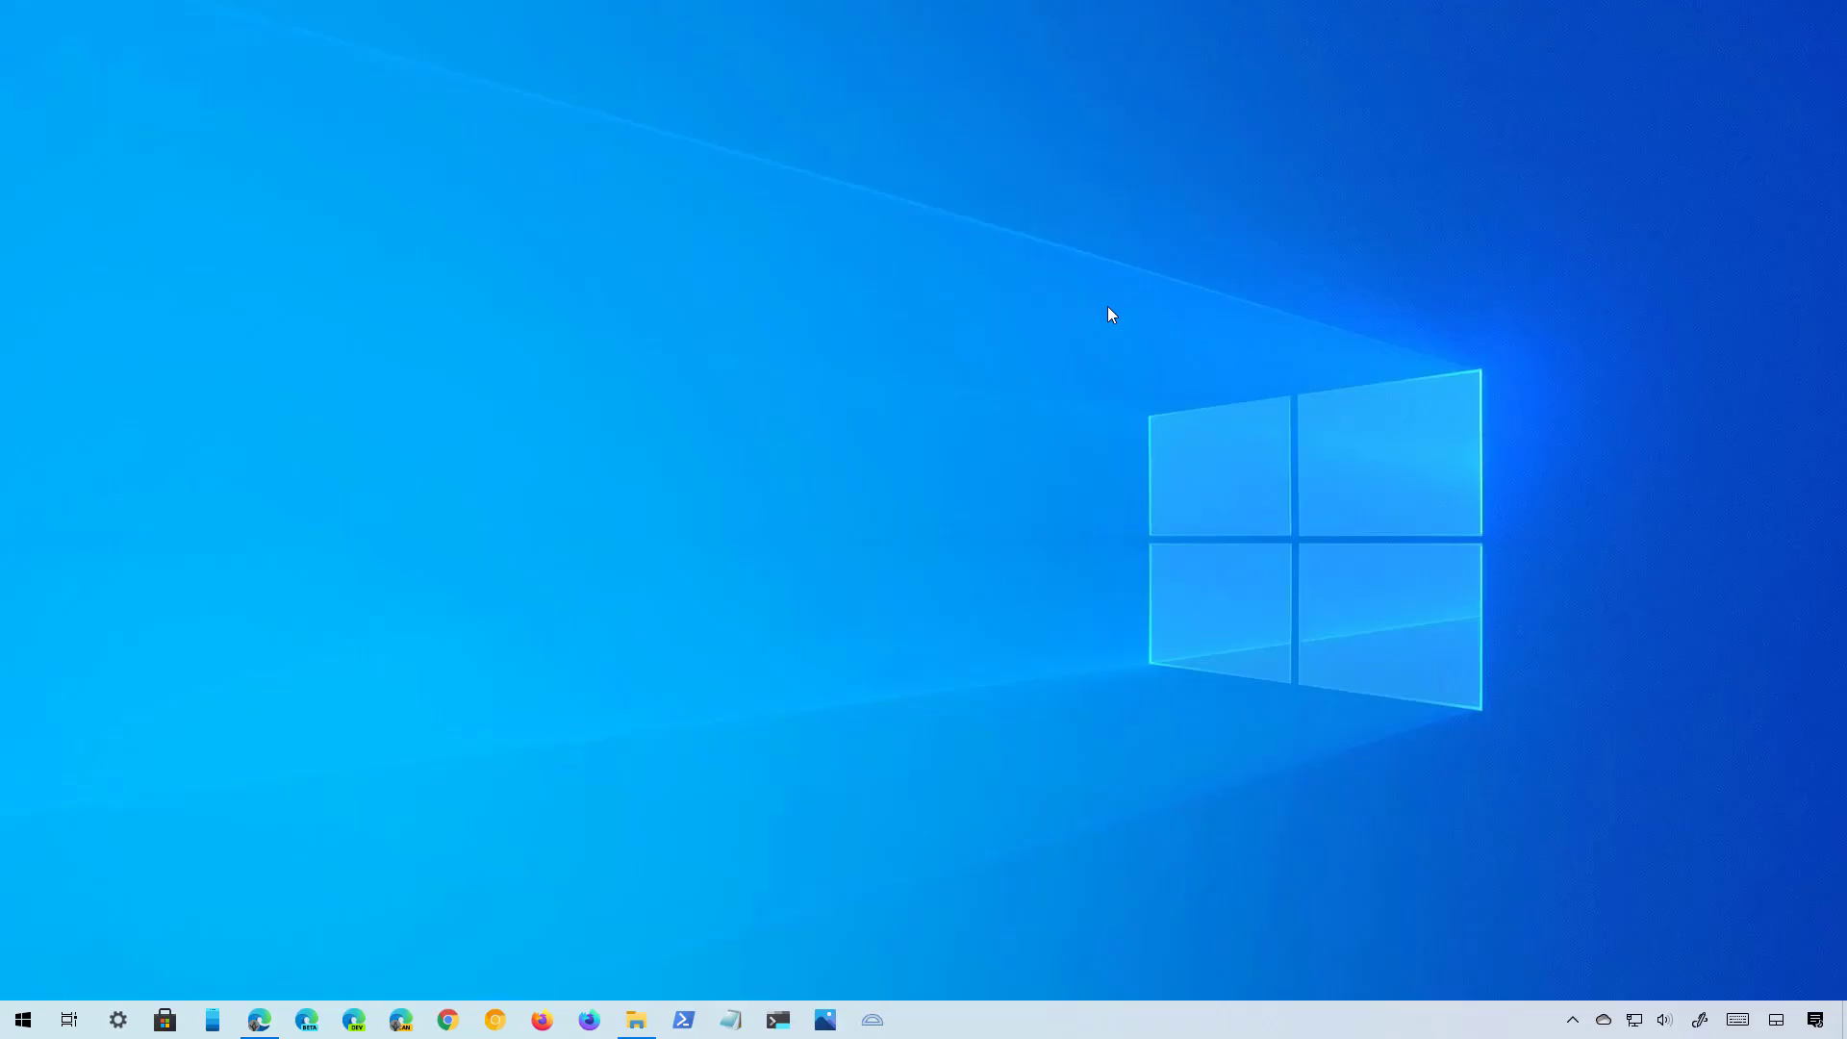